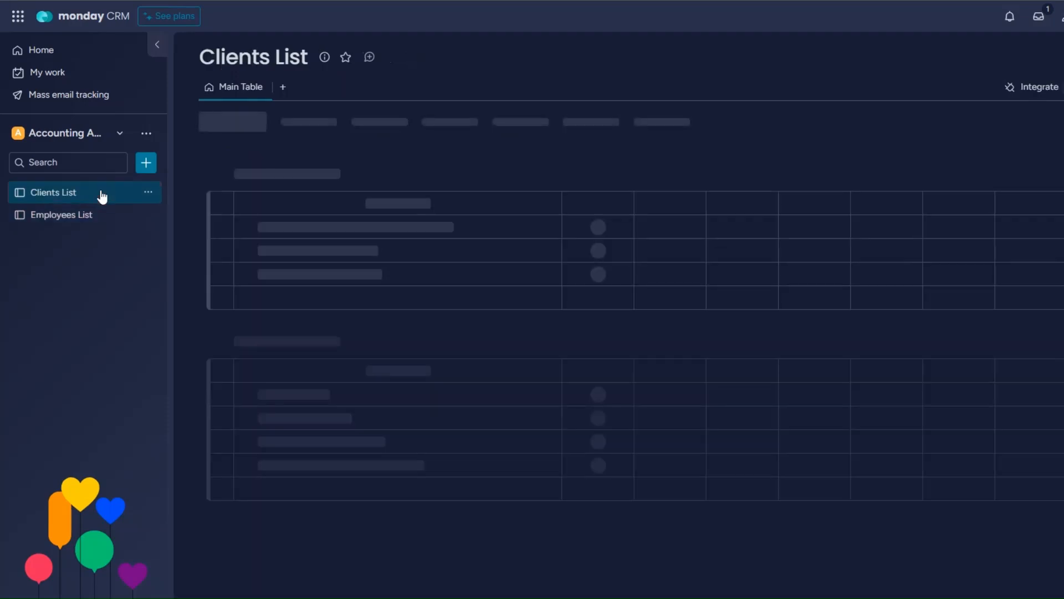
Open the Employees List board and view the status options available for the employee's record
click(50, 215)
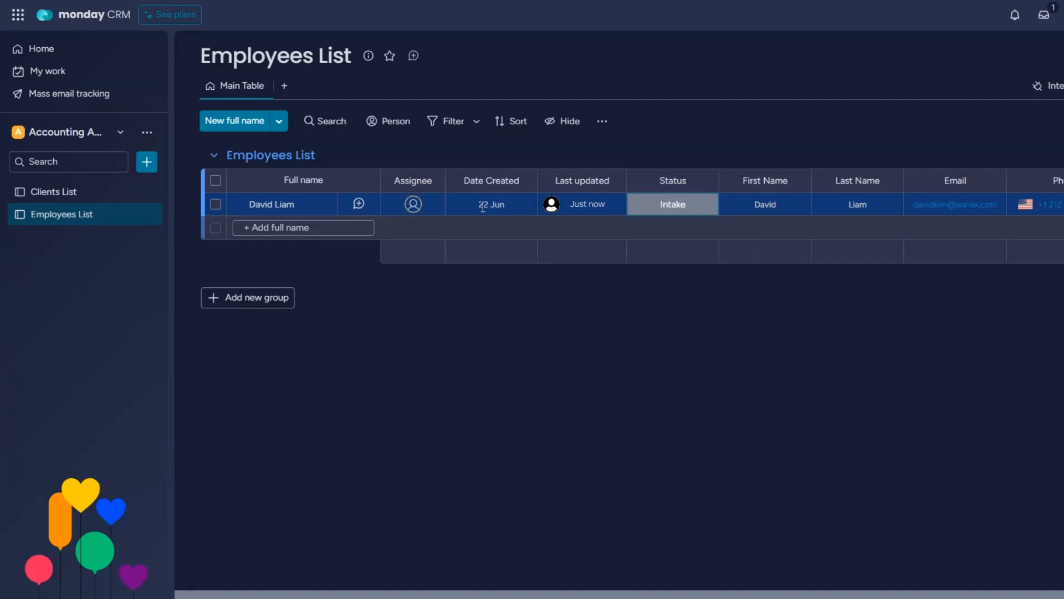
click(503, 195)
click(678, 209)
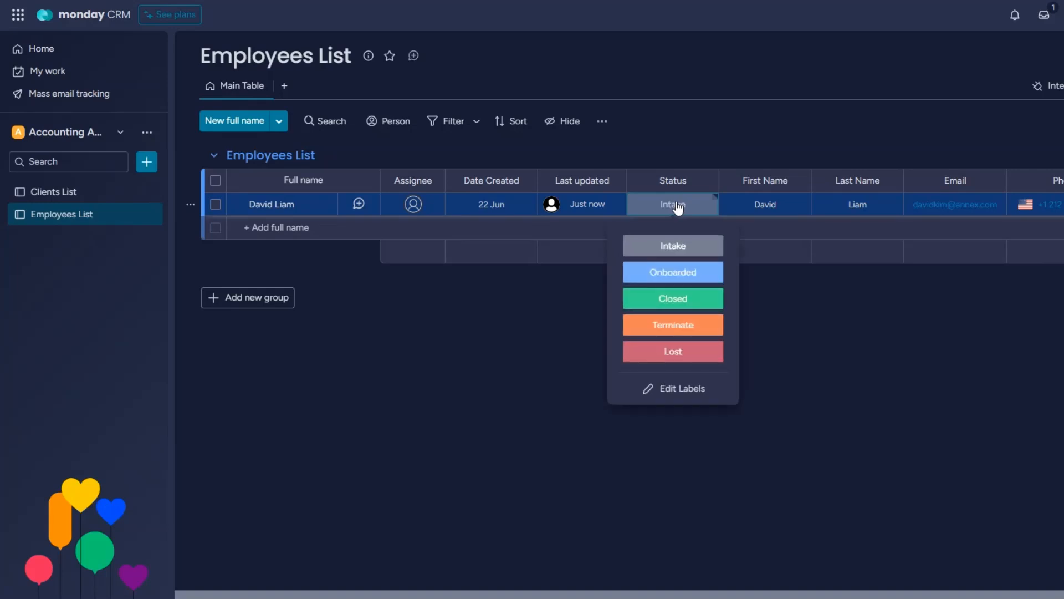
click(675, 277)
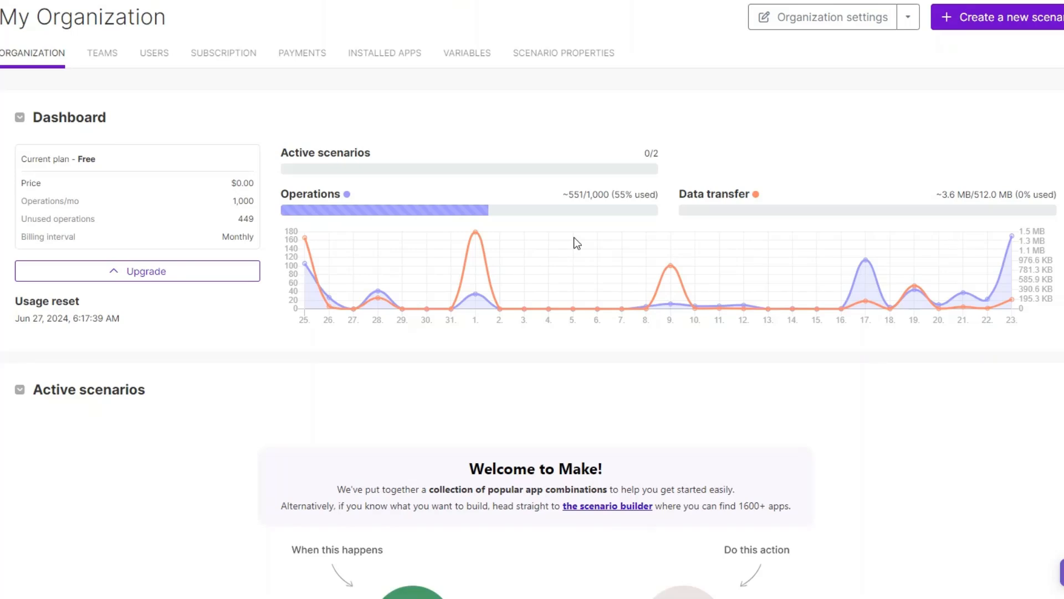
Switch to Make, create a new scenario and name it "Employees Onboarding System"
mouse_move(875, 241)
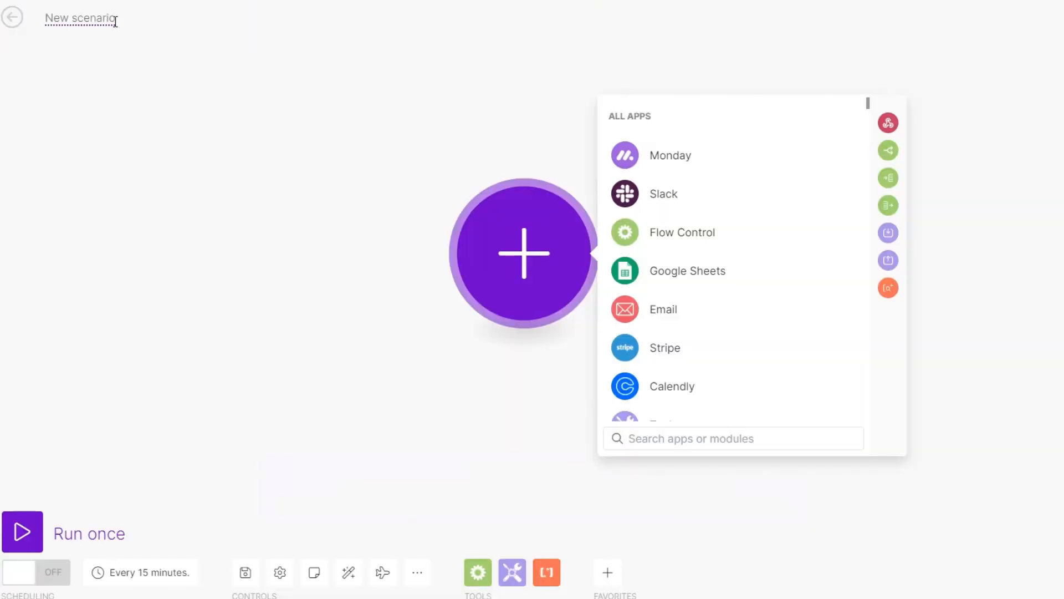
click(115, 21)
key(BackSpace)
key(BackSpace)
key(BackSpace)
key(BackSpace)
text(Employees Onboarding System)
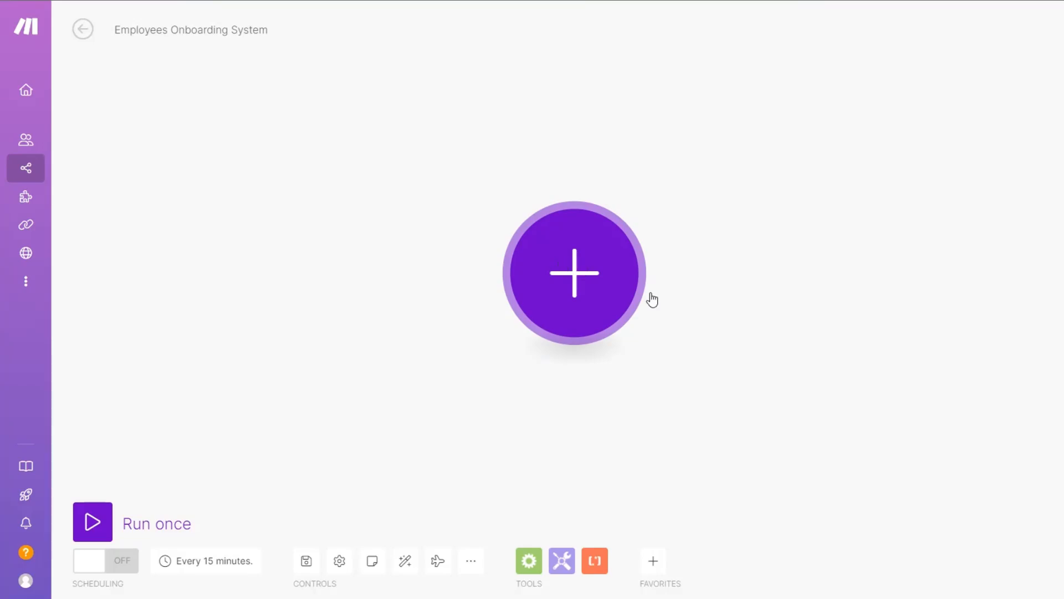
Add the Monday trigger "Watch Board's Column Values" as the scenario's first module
click(652, 299)
click(705, 174)
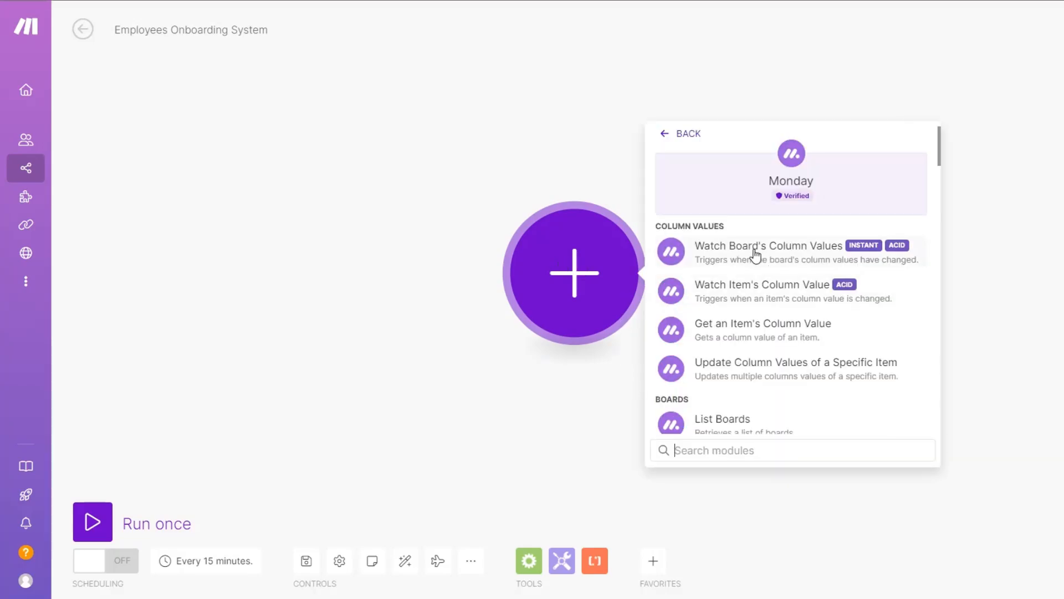
click(660, 336)
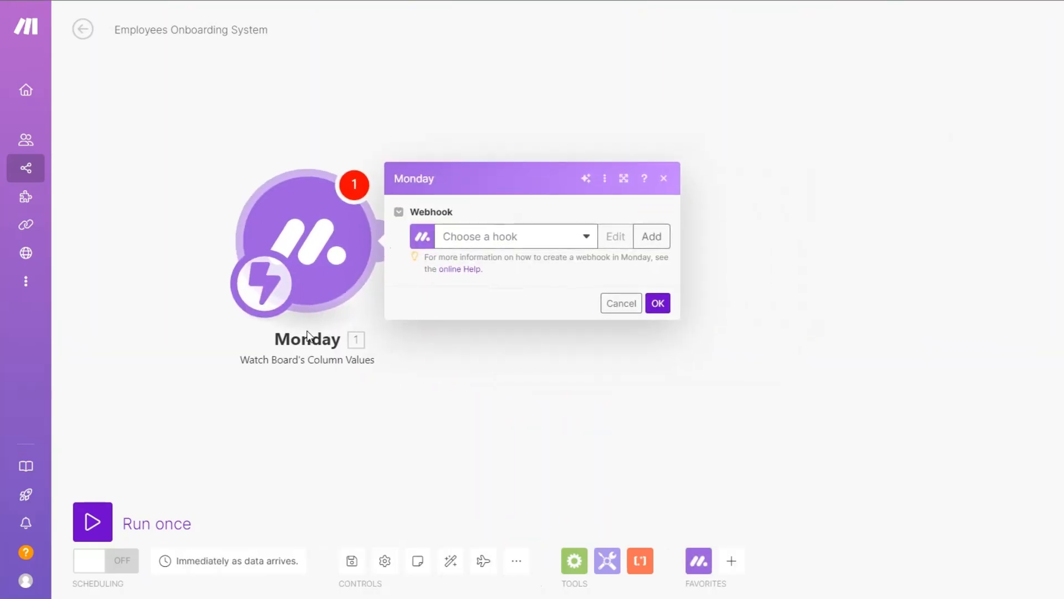
Start a new webhook for the Monday trigger and begin creating a new Monday connection for it
click(551, 241)
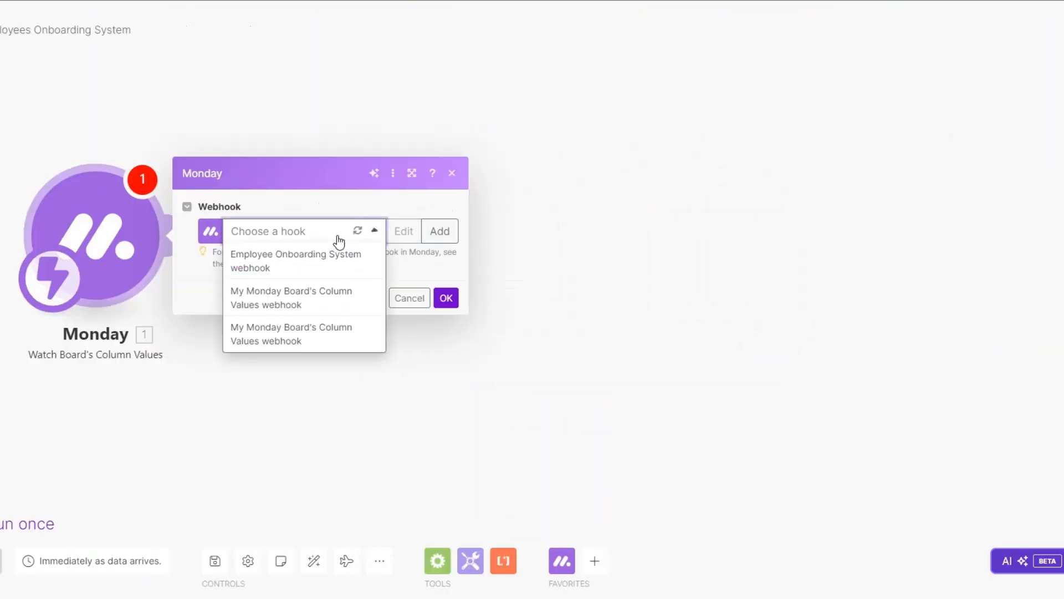
click(424, 203)
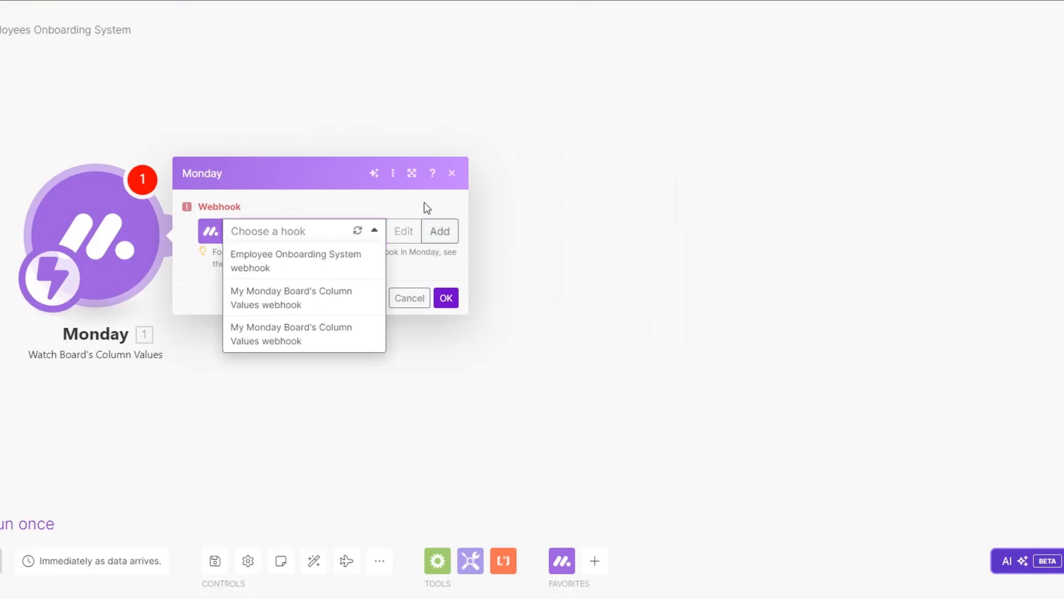
click(440, 233)
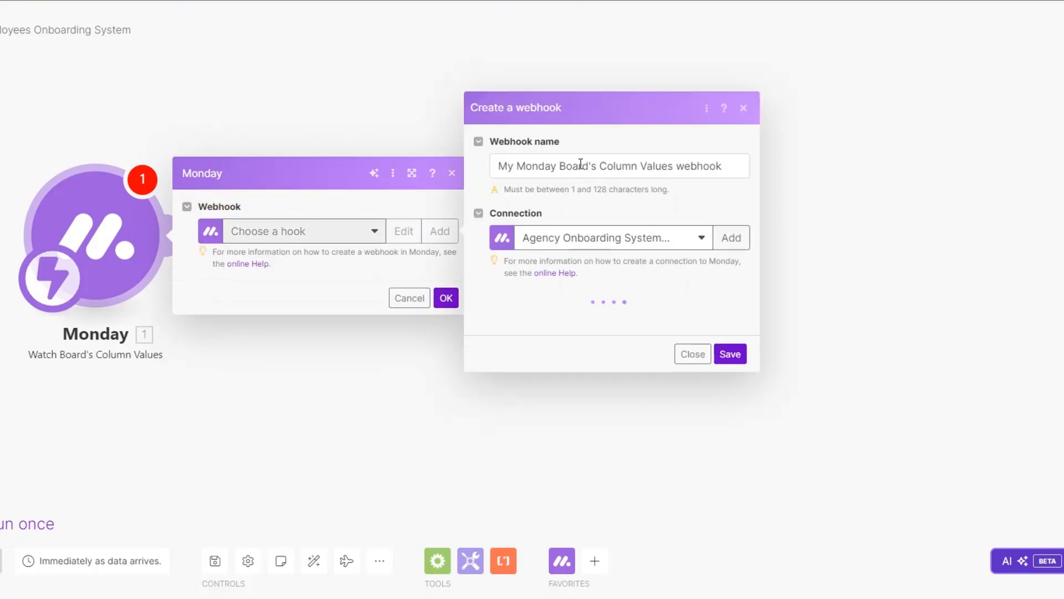
click(593, 208)
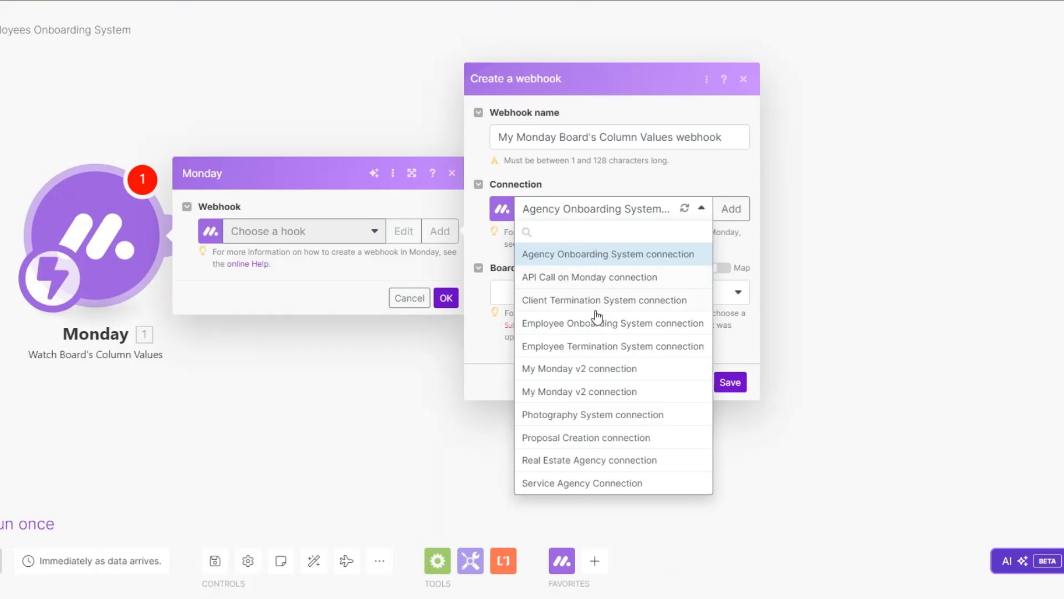
click(578, 174)
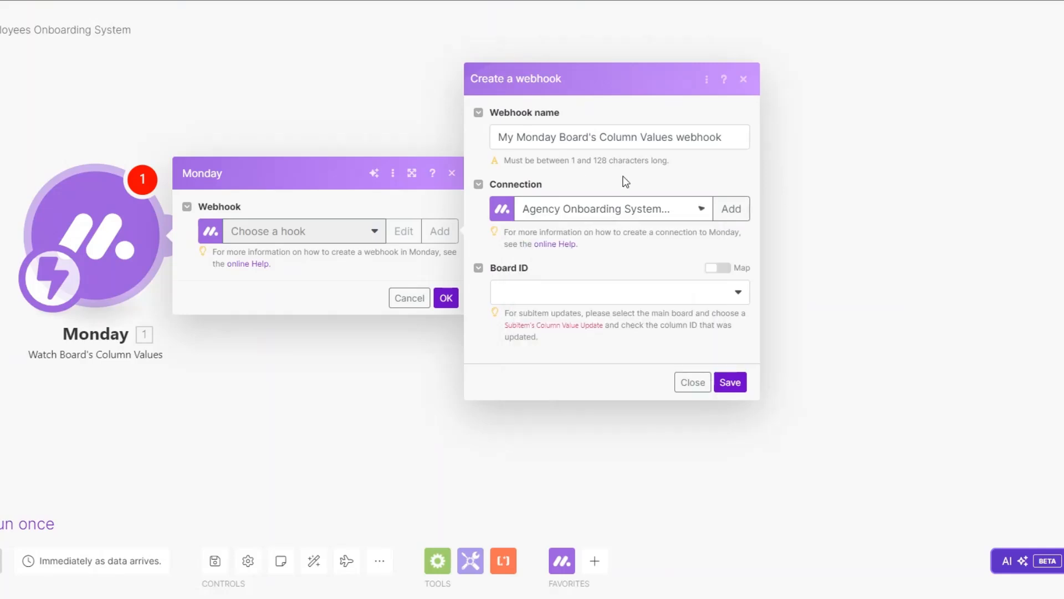
click(730, 213)
click(826, 241)
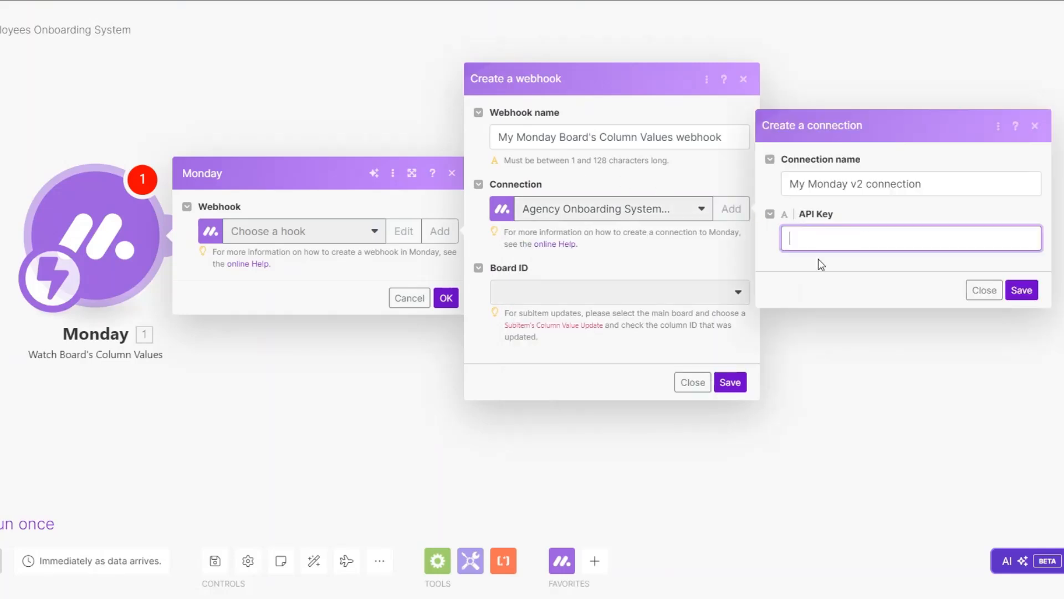
Name the webhook "Employees Onboarding System webhook"
click(642, 137)
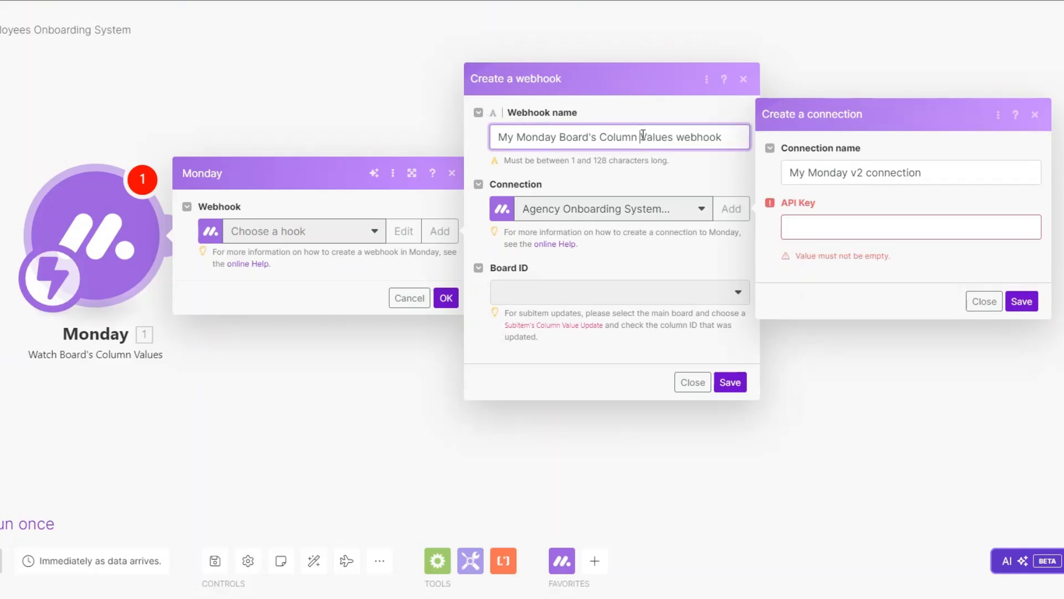
drag(674, 139, 488, 151)
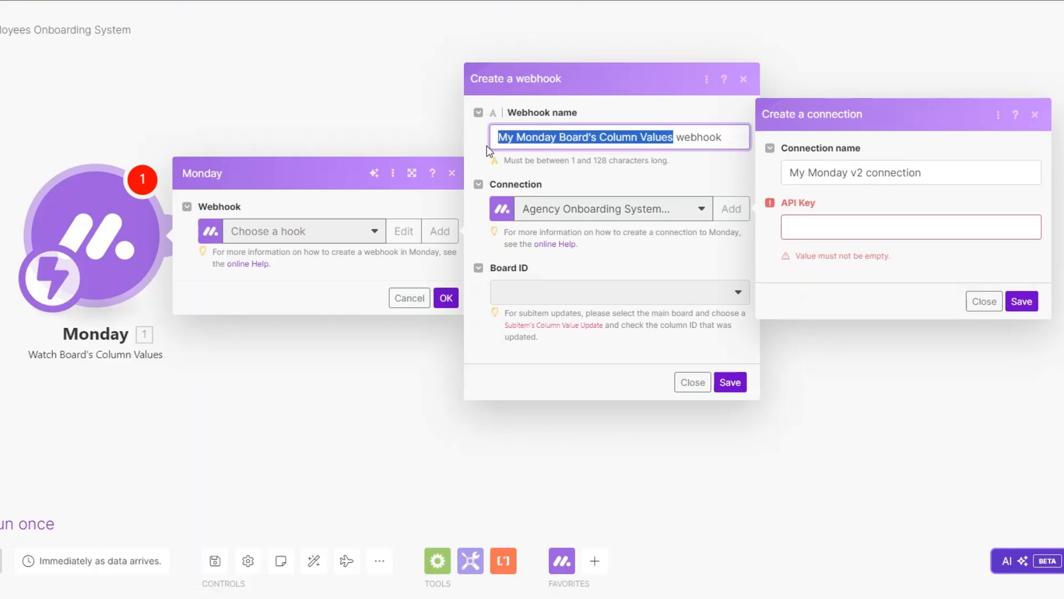
text(Employees)
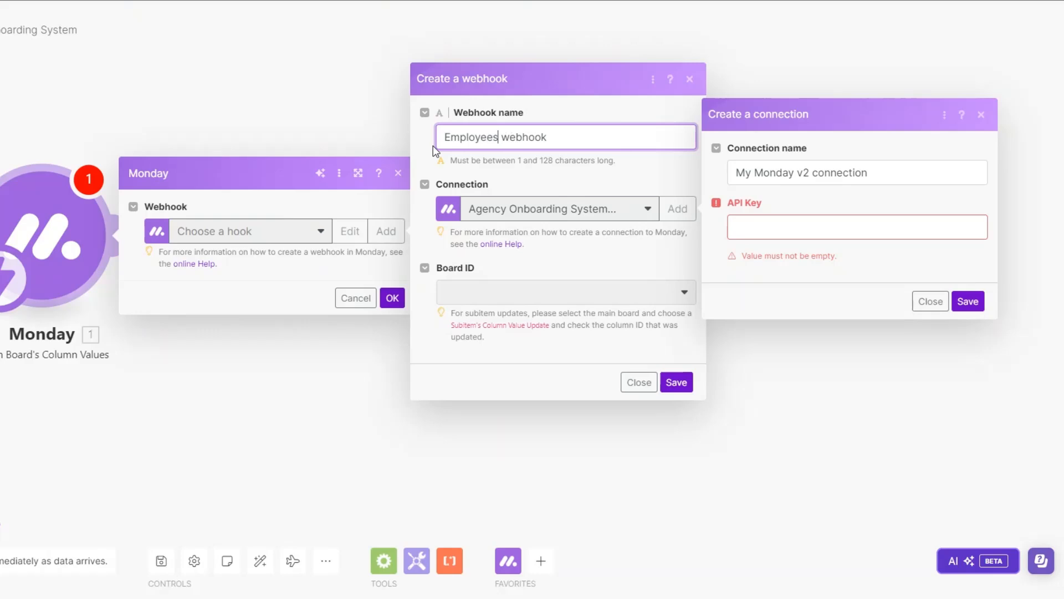
text( Onboarding System)
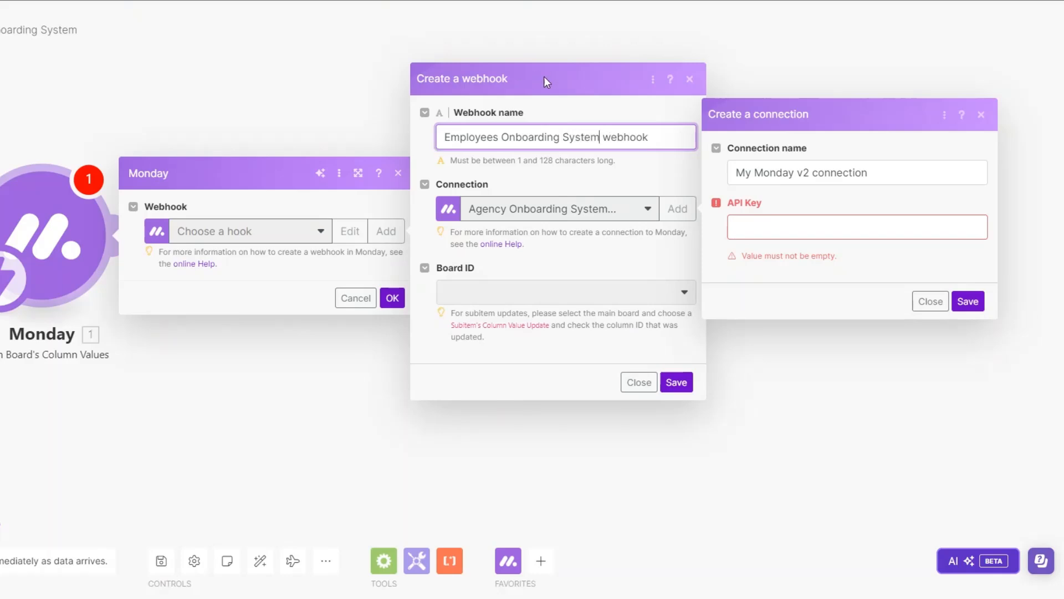
Copy the personal API token from monday's administration settings, paste it as the Make connection's API key and save the connection
click(752, 230)
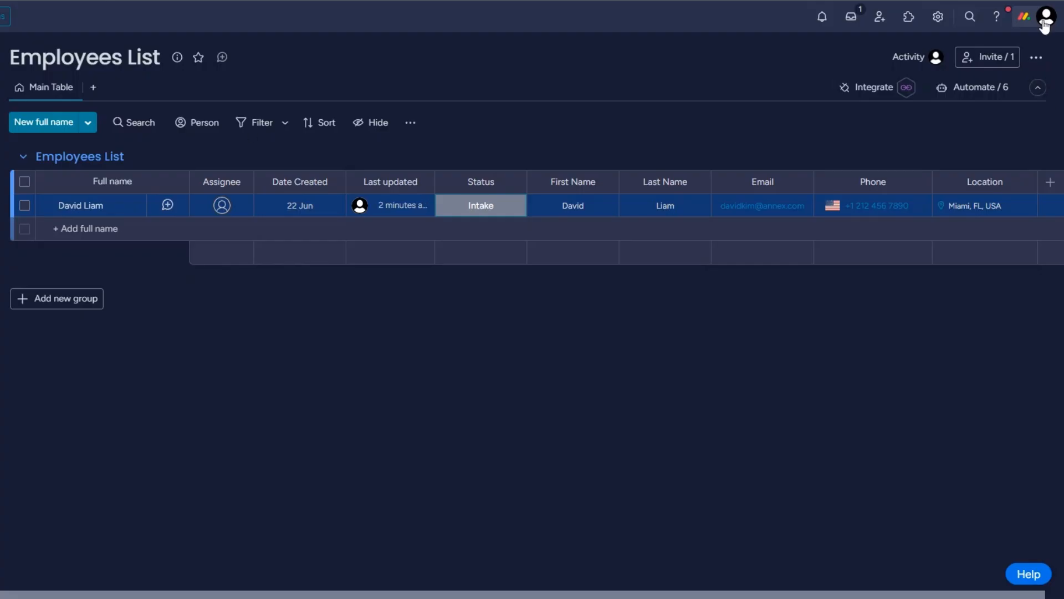
click(1045, 20)
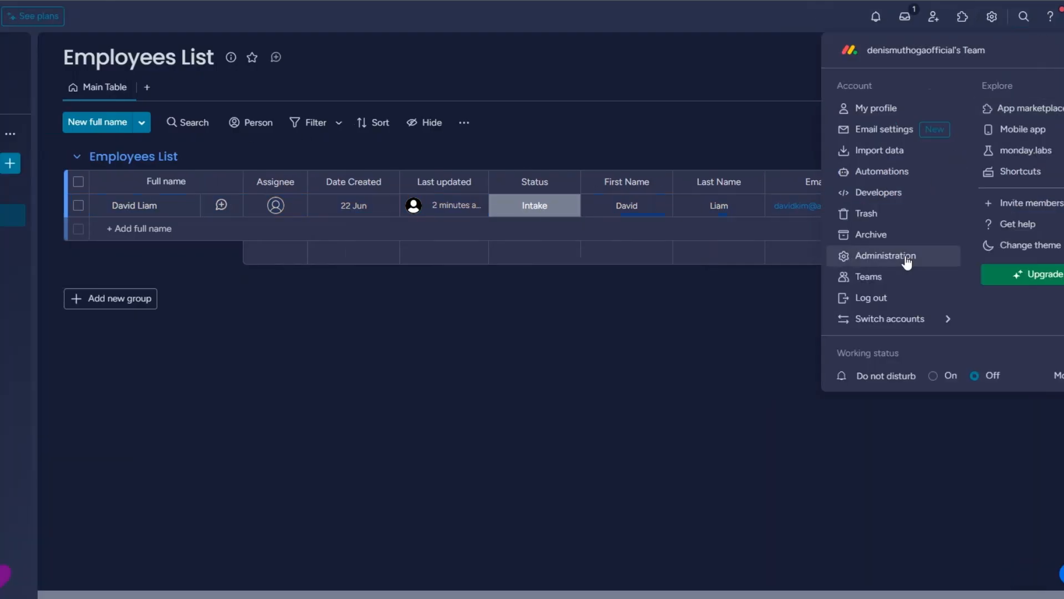
click(904, 254)
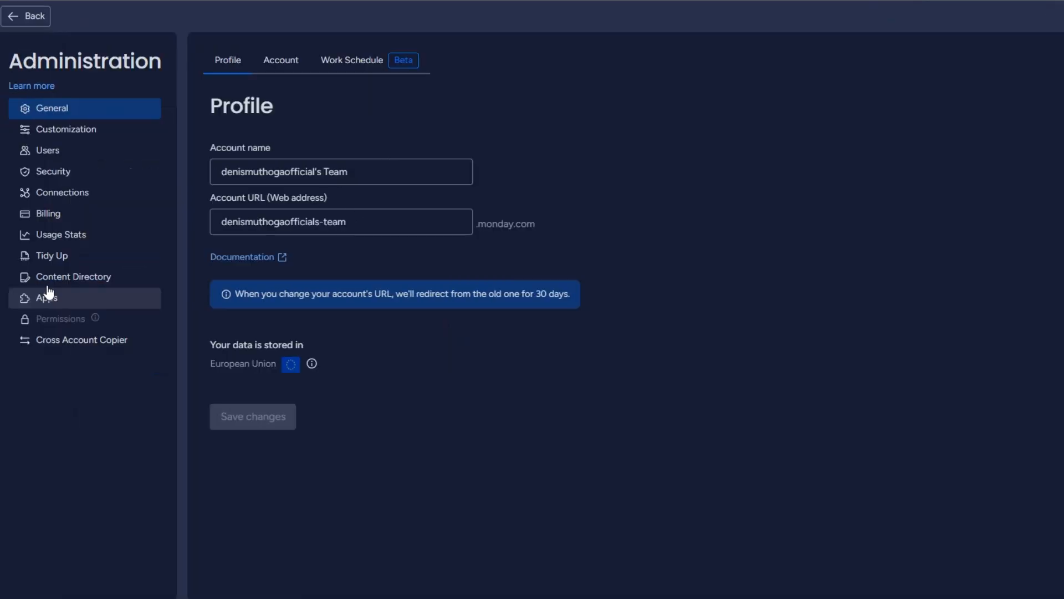
click(71, 194)
click(349, 61)
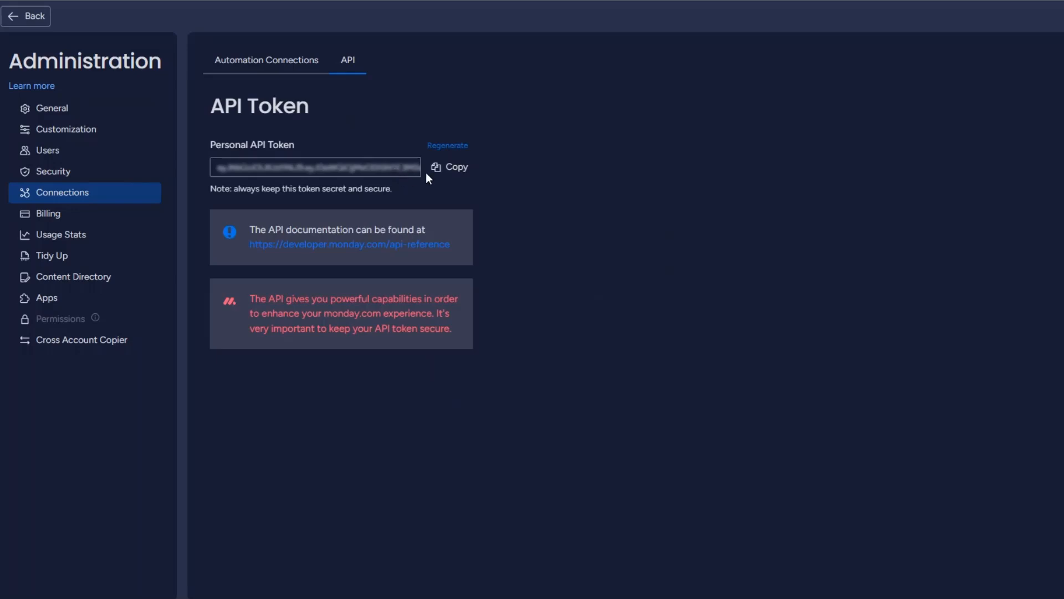
click(456, 168)
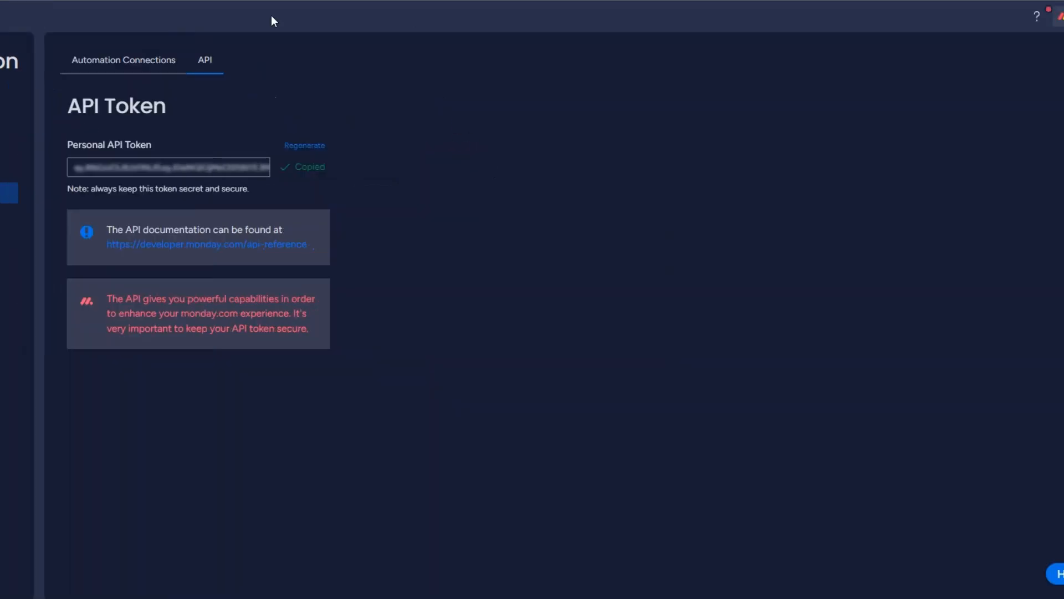
key(ctrl+v)
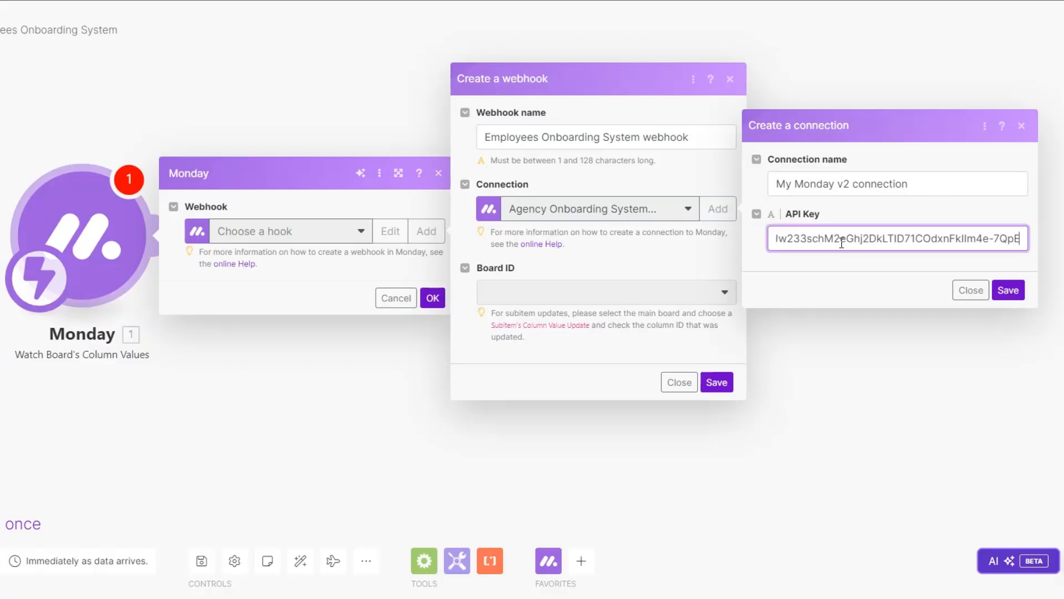
click(1008, 290)
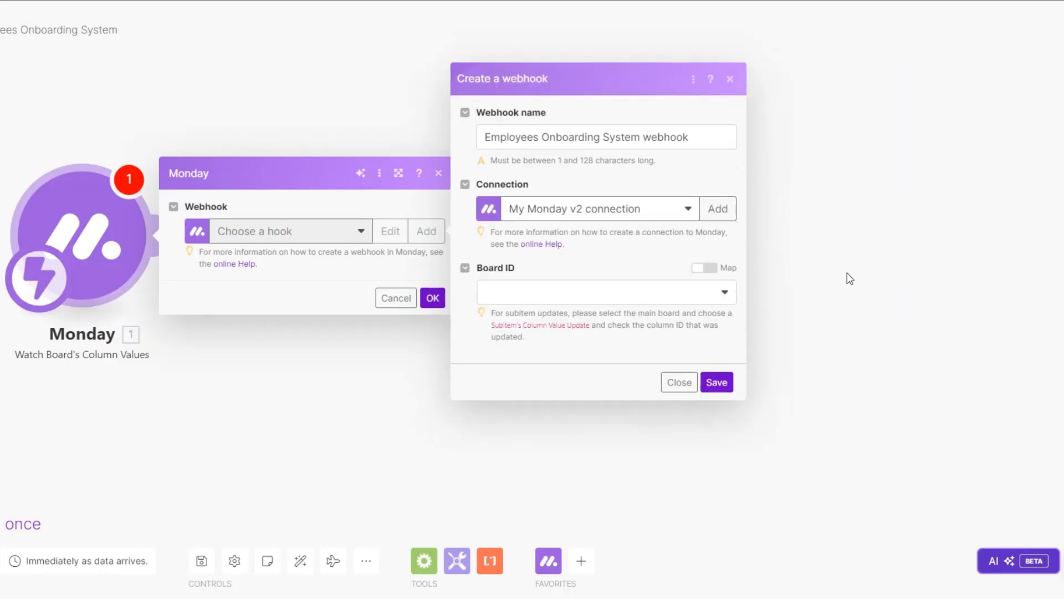
Set the webhook's board to Employees List and its update type to Item's Column Value Update, and save the webhook
click(607, 299)
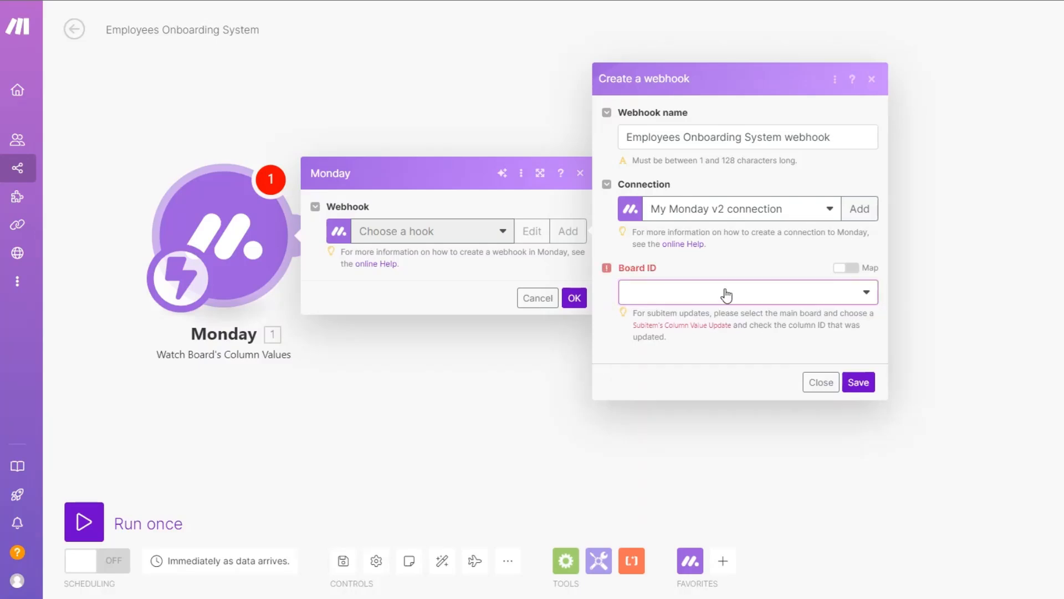
click(726, 292)
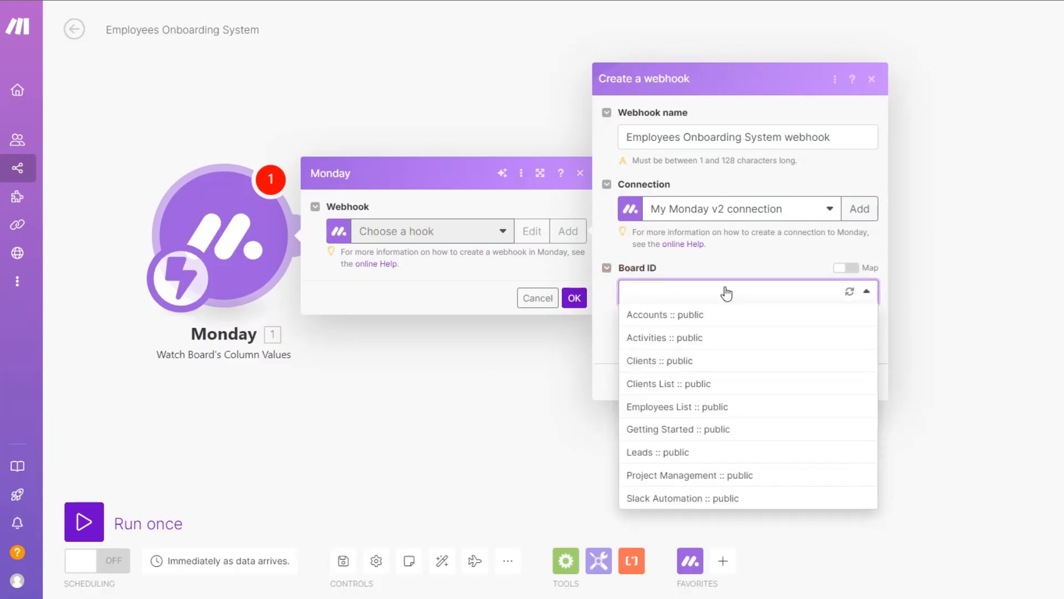
click(720, 407)
click(769, 361)
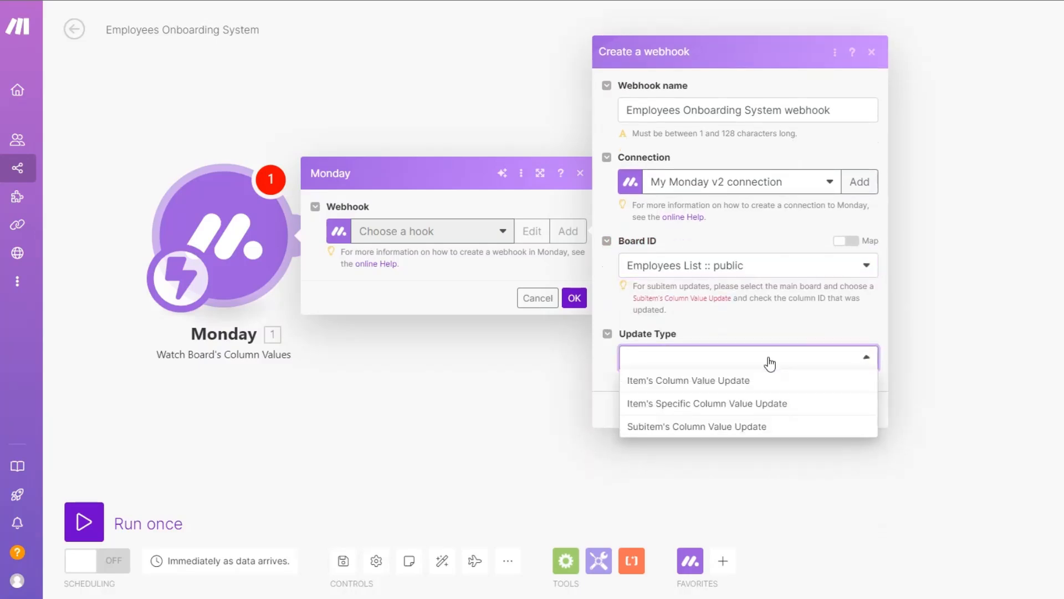
click(767, 388)
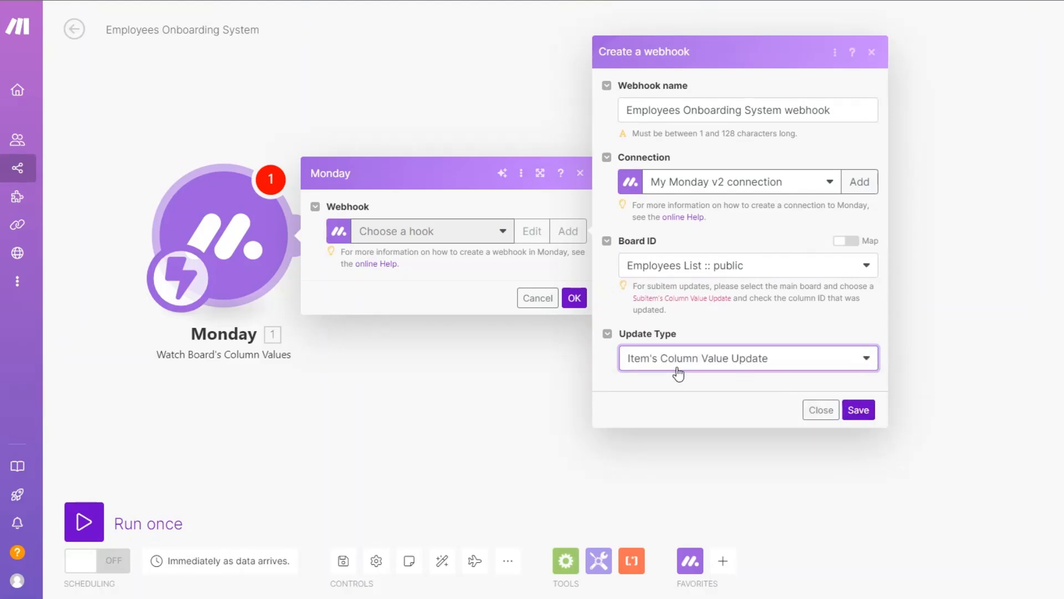
click(858, 410)
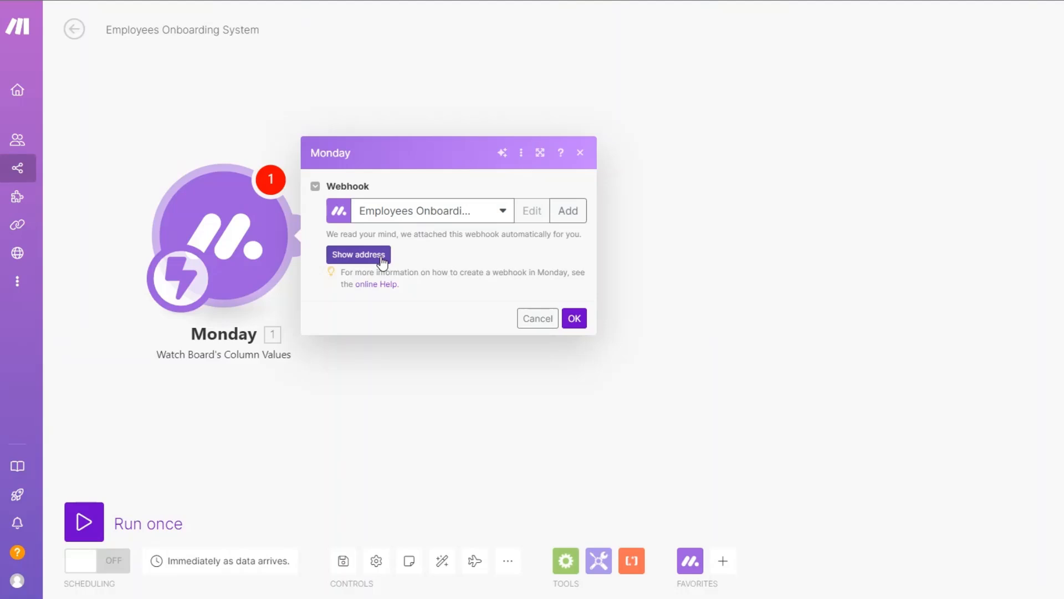
Copy the new webhook's address and confirm the Monday trigger's settings
click(378, 255)
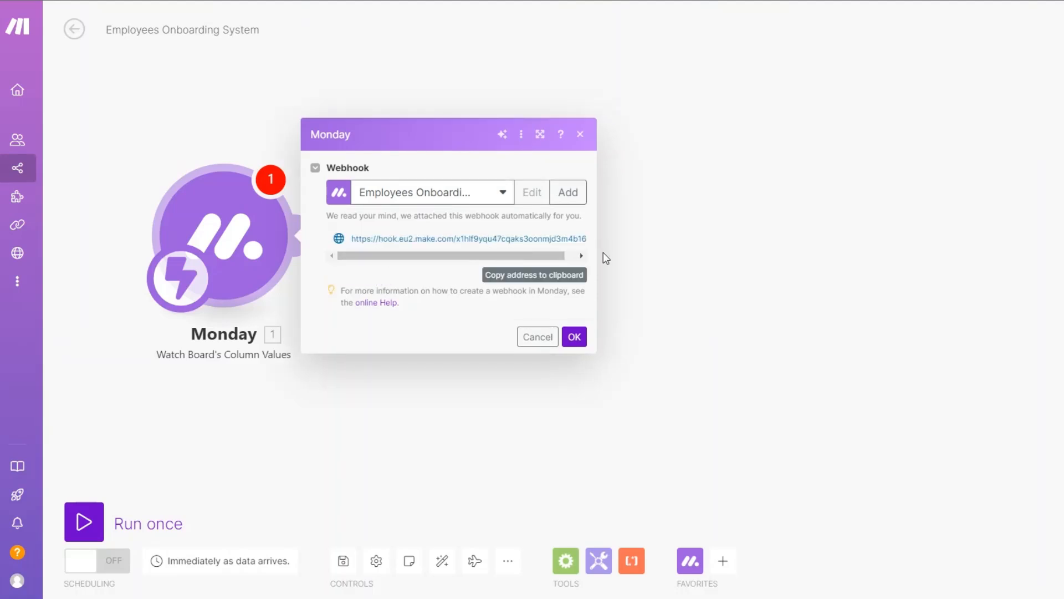
click(548, 275)
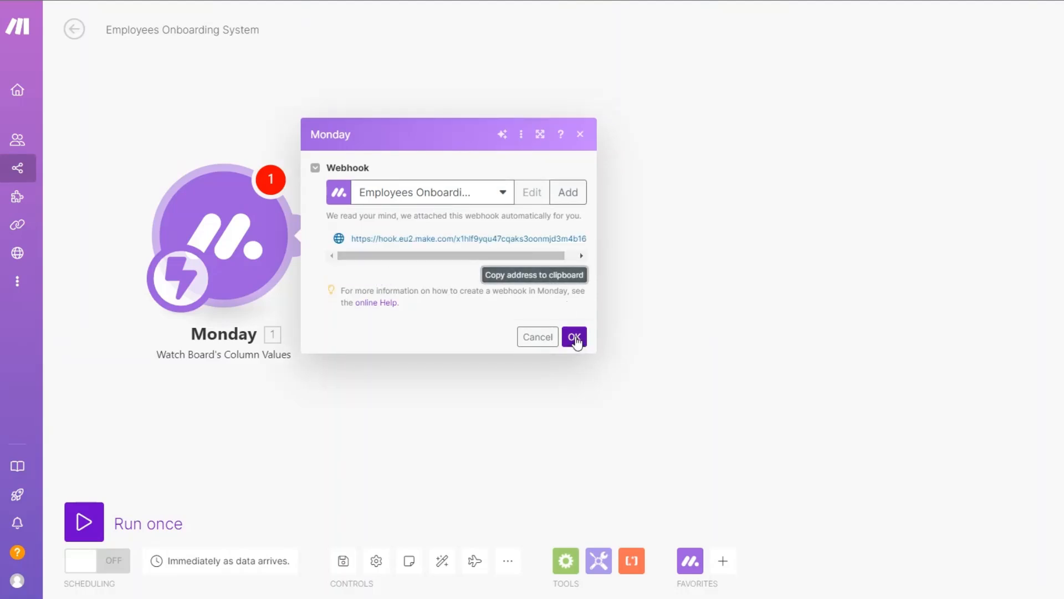
click(574, 337)
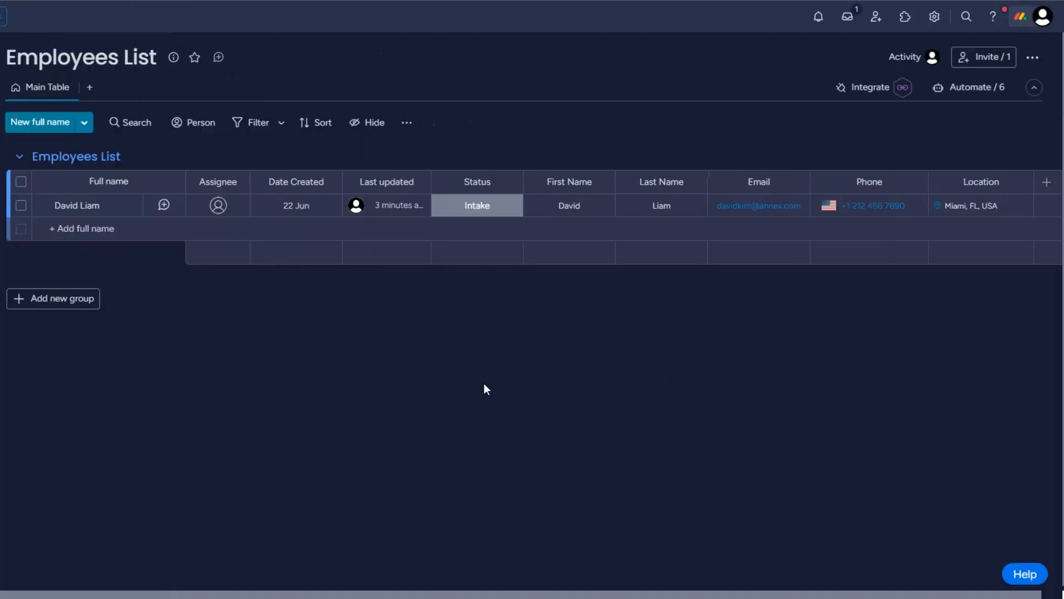
On the monday Employees List board, choose the webhooks integration recipe "When a status changes to something, send a webhook"
click(864, 88)
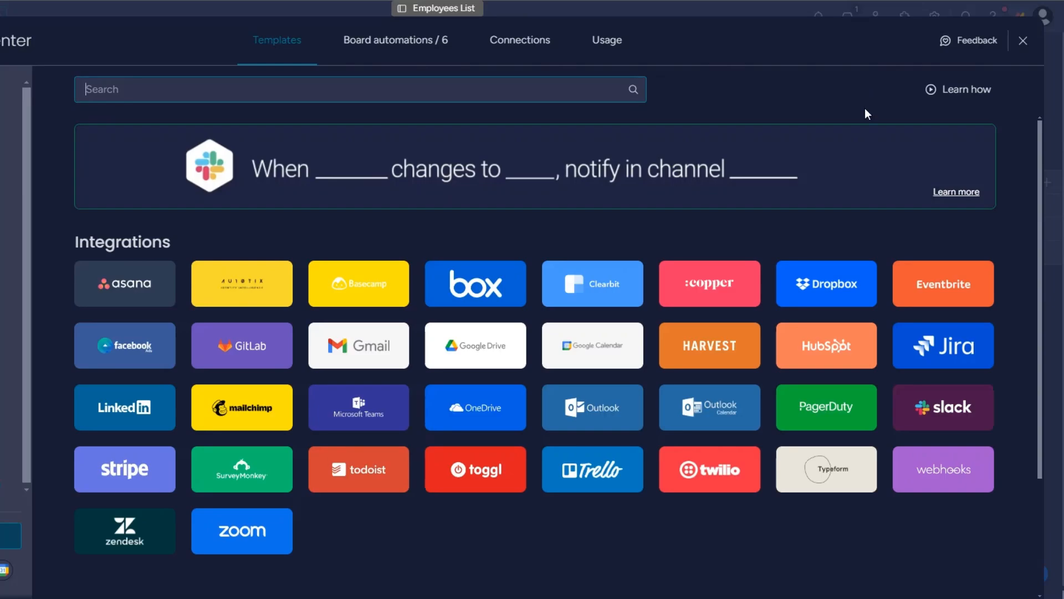
click(956, 474)
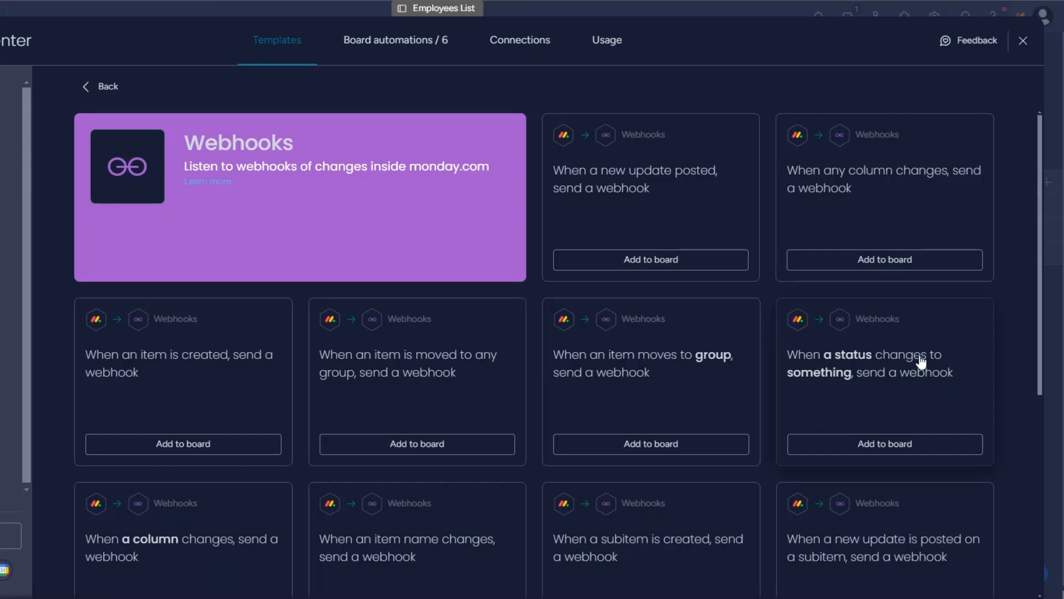
click(925, 382)
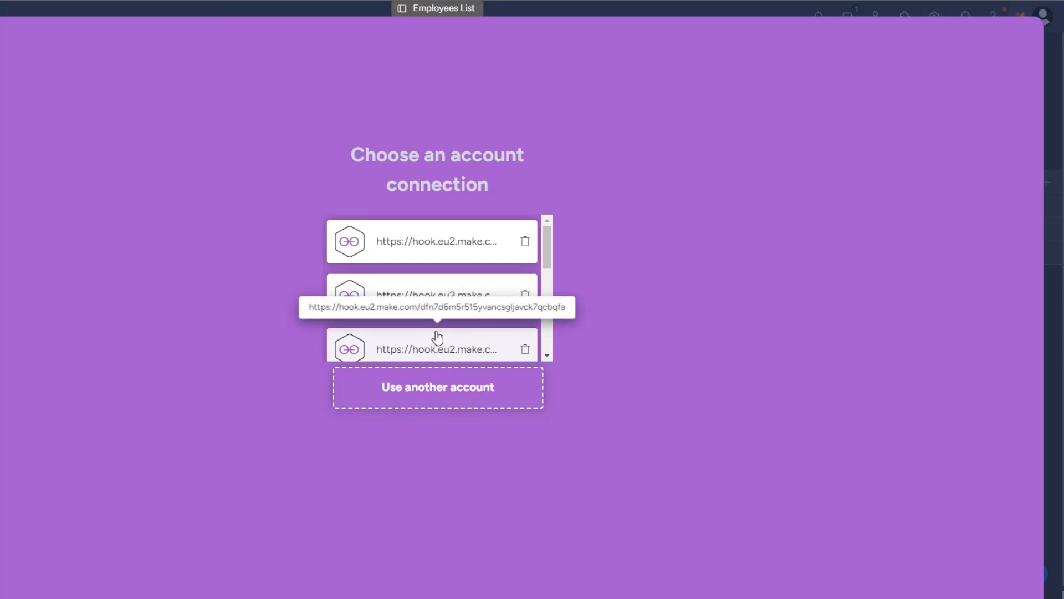
Set up another account connection for the recipe with the copied Make webhook address and connect it
scroll(436, 337, down, 4)
click(504, 398)
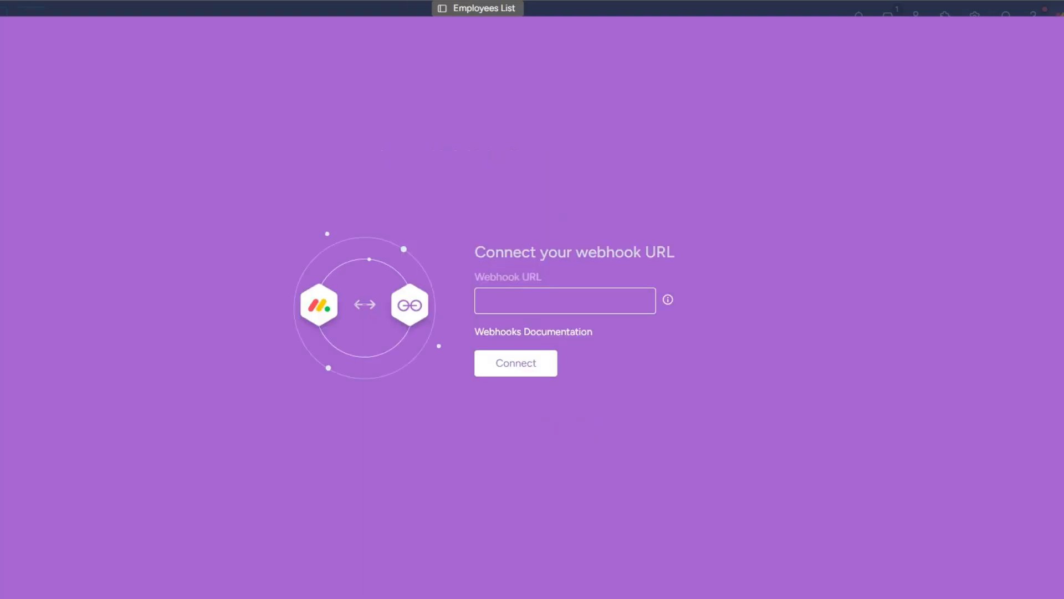
click(564, 300)
key(ctrl+v)
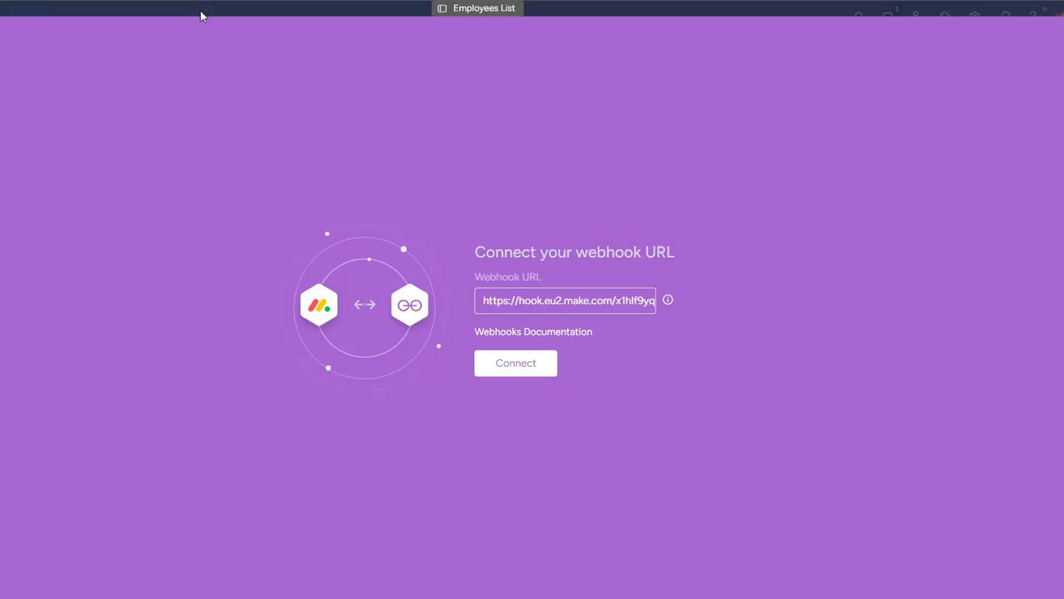
click(515, 363)
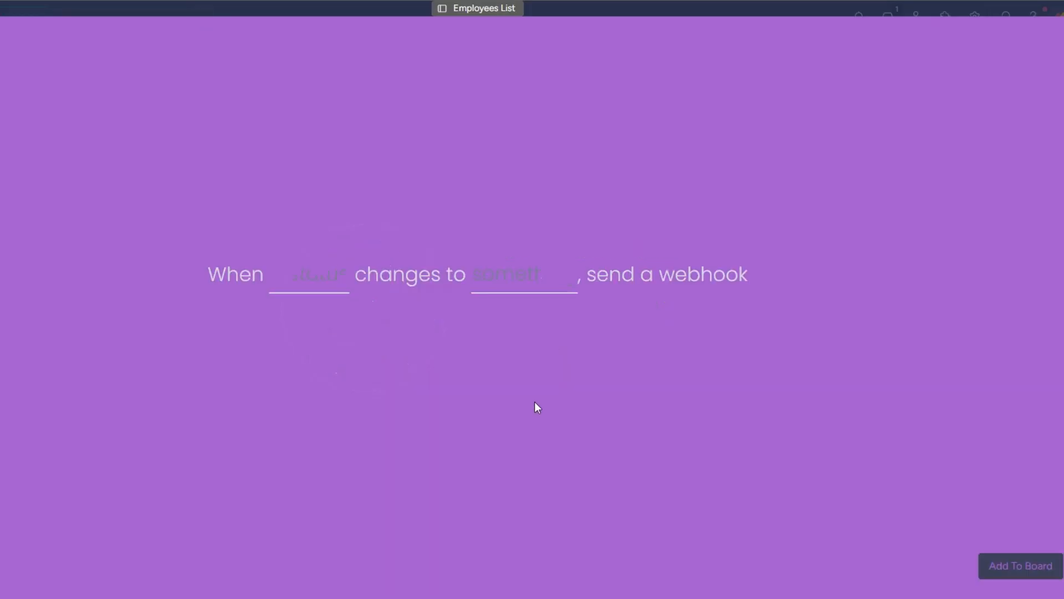
Set the recipe to send a webhook when Status changes to Onboarded and add it to the board
click(286, 274)
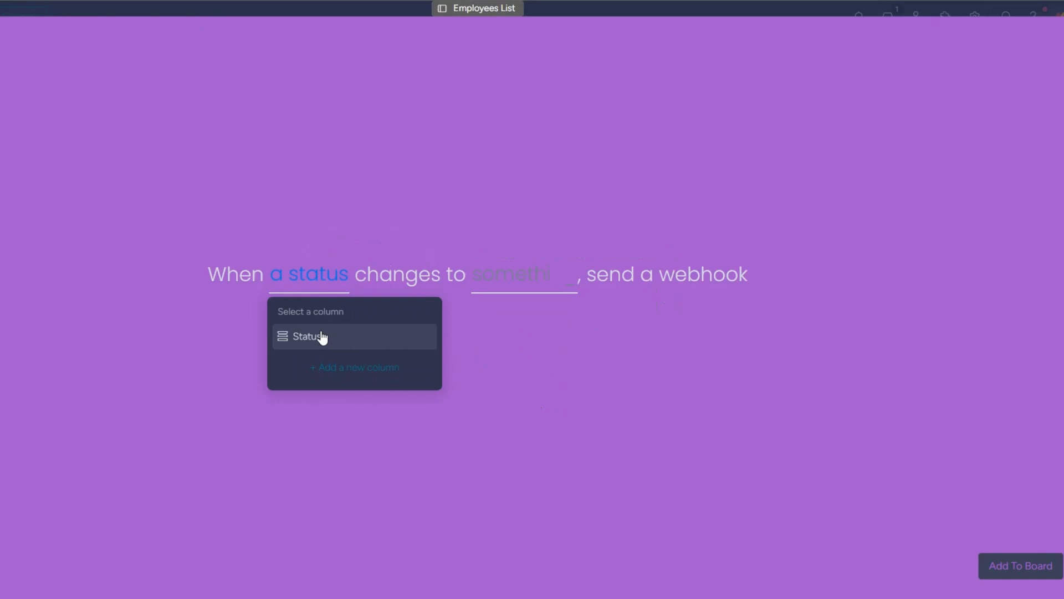
click(322, 336)
click(521, 272)
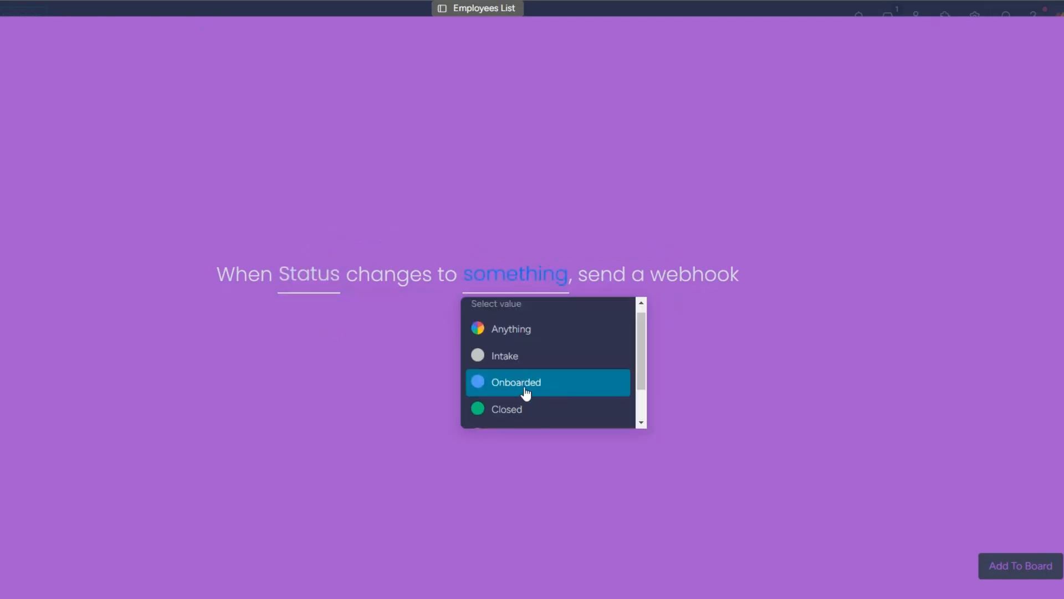
click(527, 391)
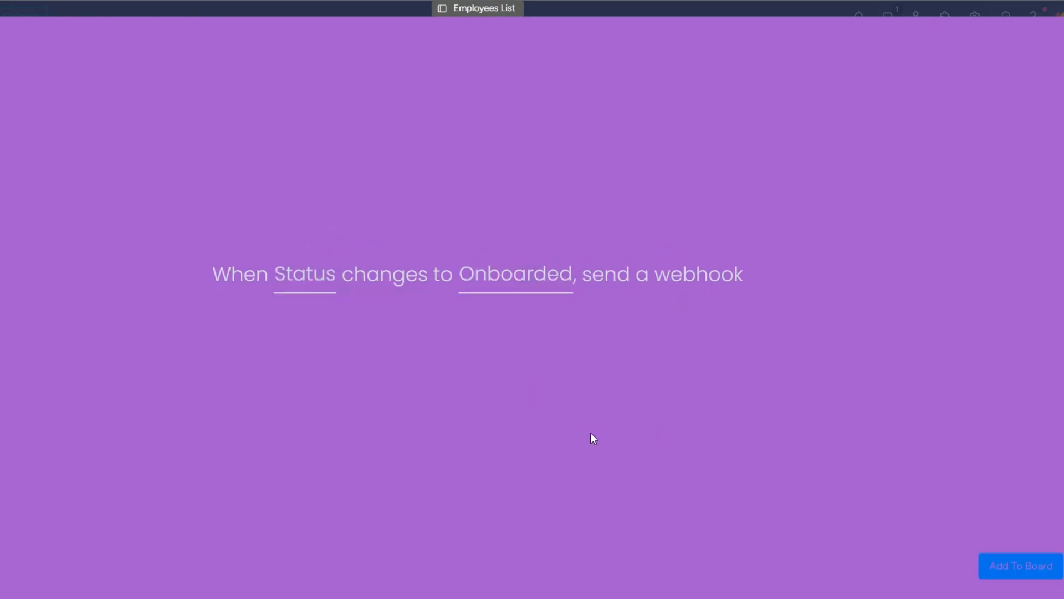
click(1018, 566)
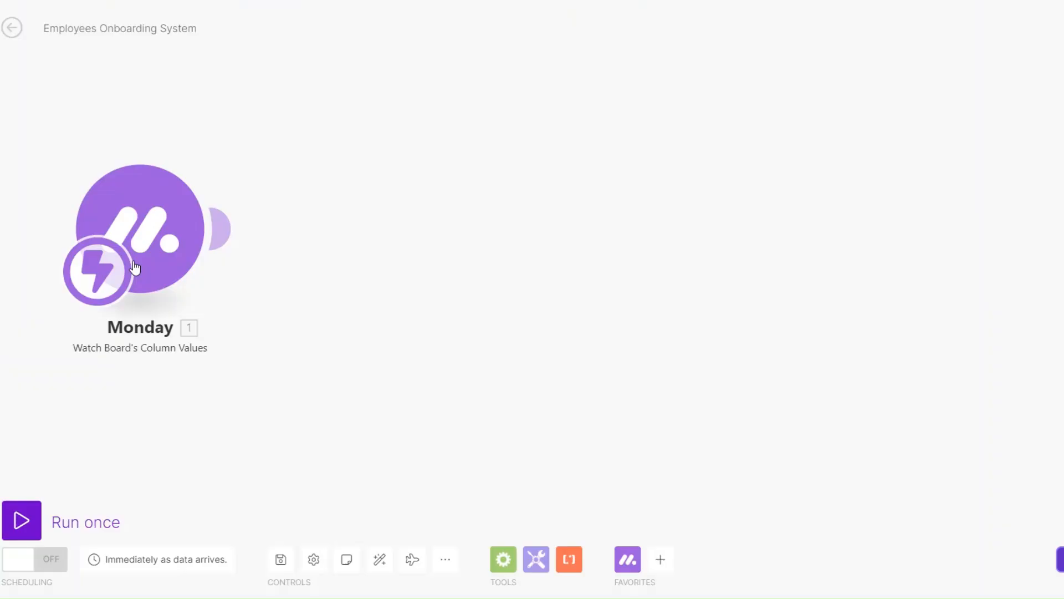
In Make, run only the Monday trigger module and change the employee's status to Onboarded on the monday board
right_click(135, 268)
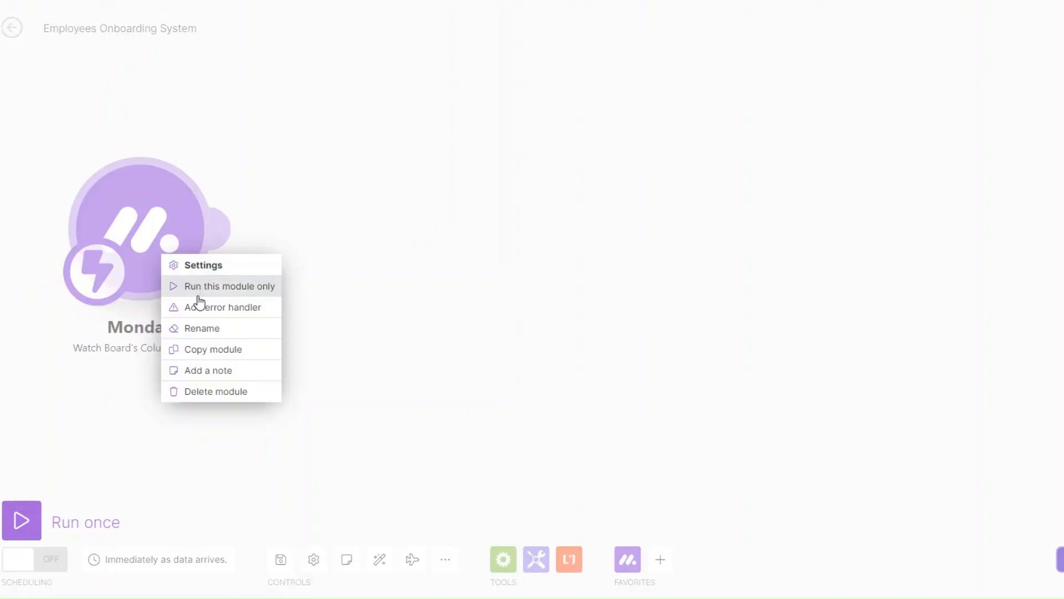
click(205, 294)
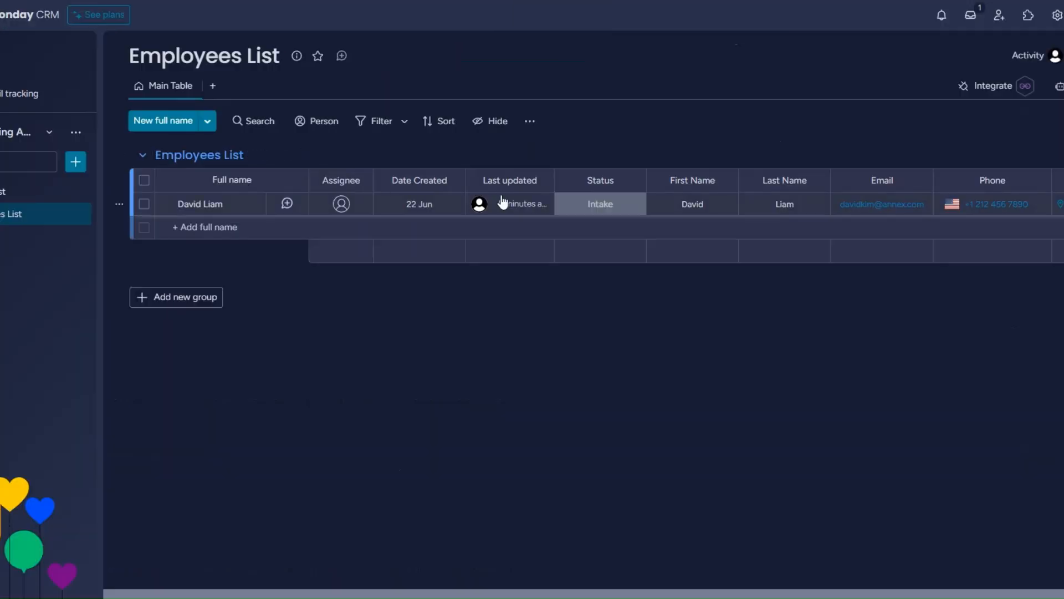
click(601, 206)
click(615, 268)
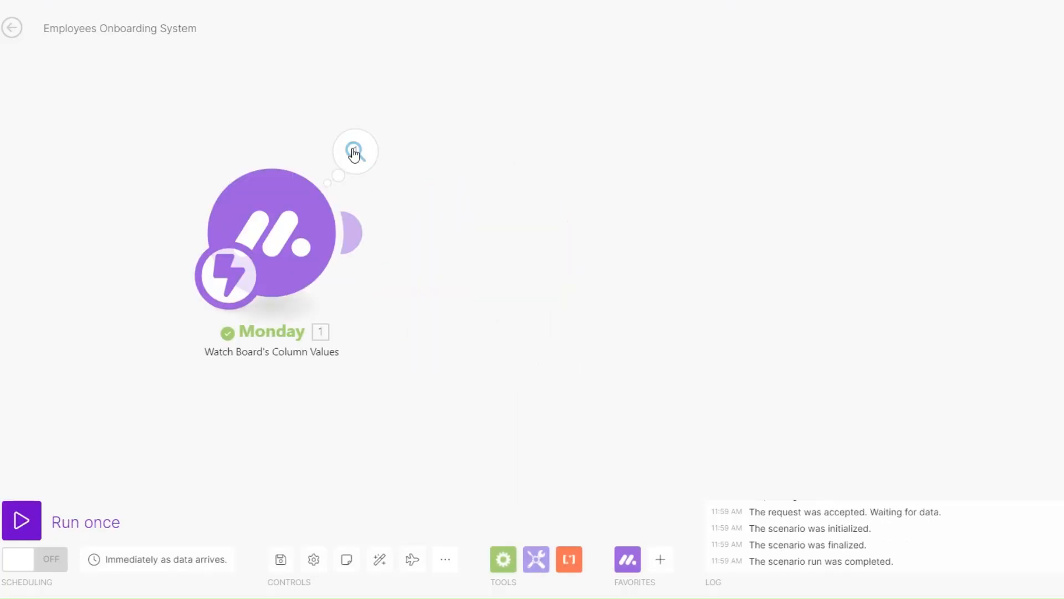
Examine the trigger's output bundle and compare it with the employee's row on the Employees List board
click(360, 156)
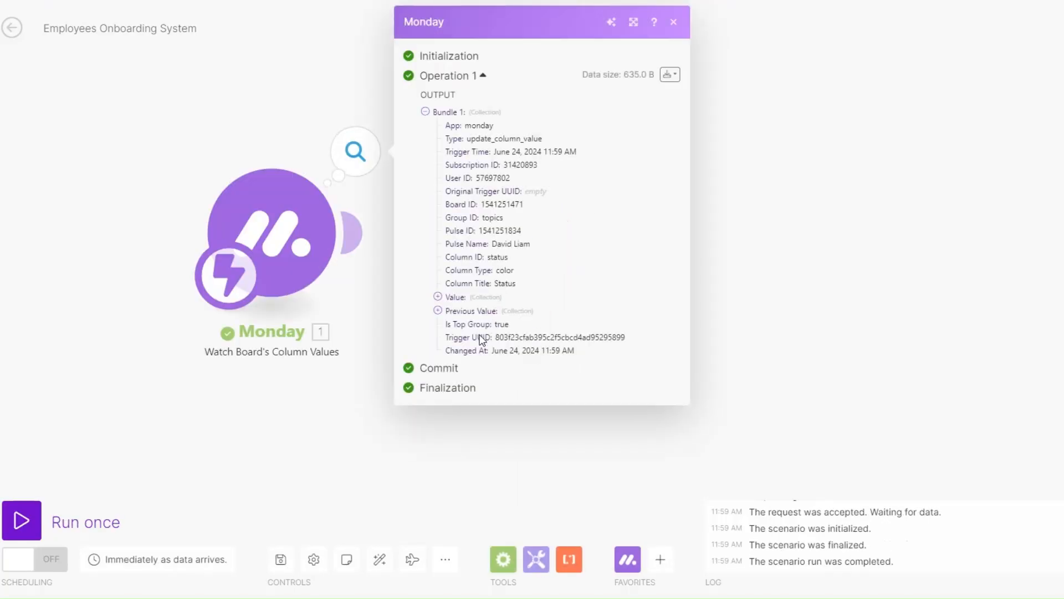
drag(492, 244, 538, 249)
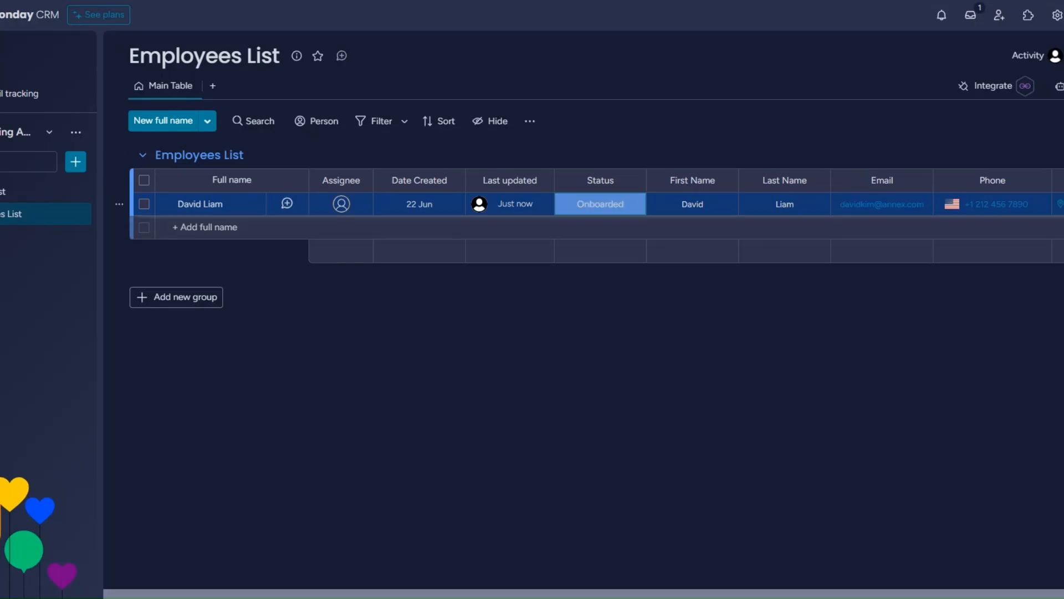
click(806, 206)
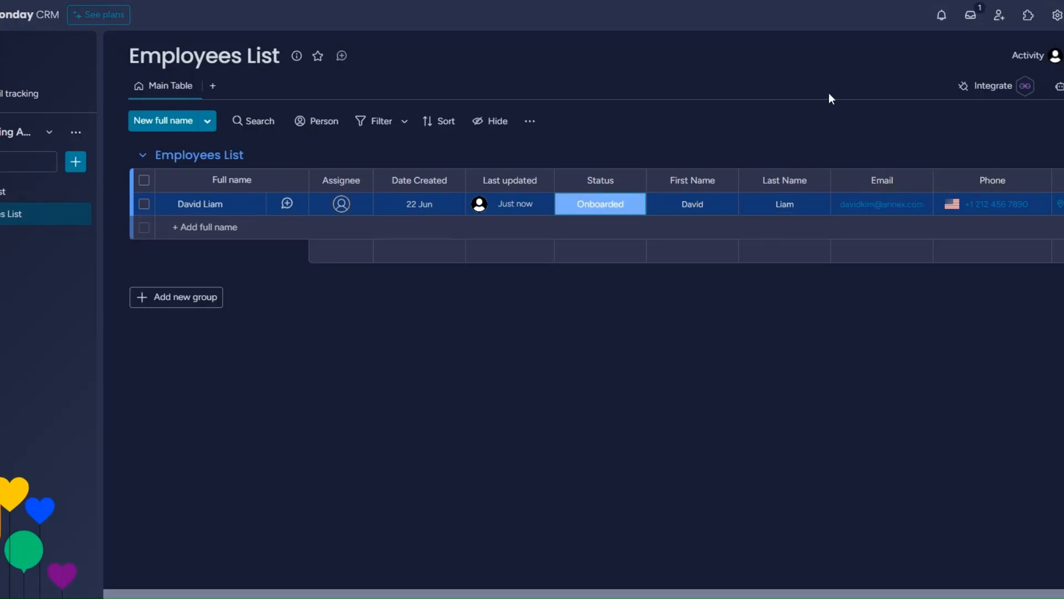
Add a Monday Get an Item module after the trigger in the Make scenario
click(327, 423)
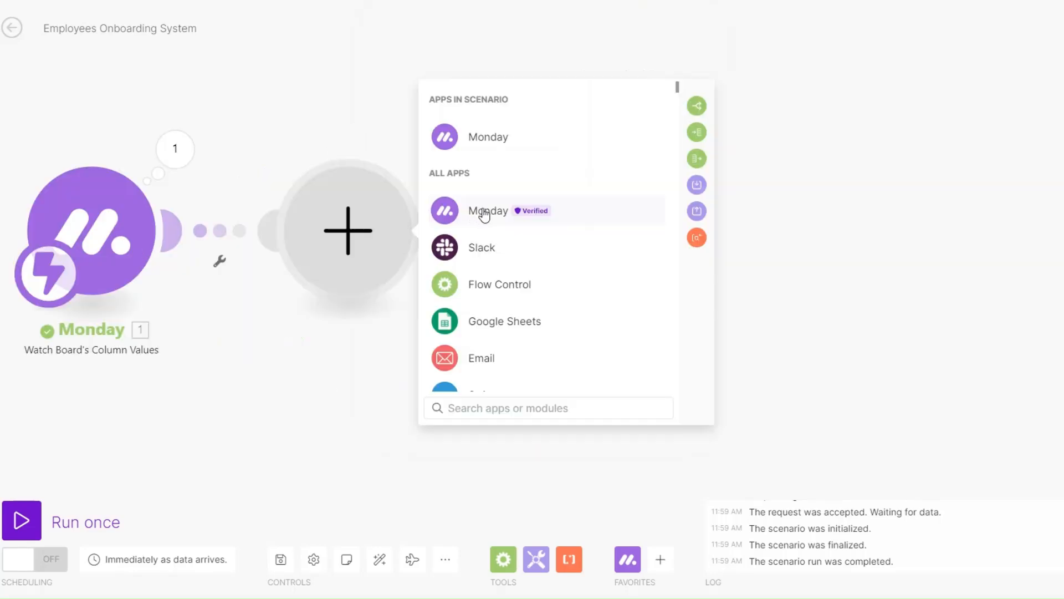
click(484, 214)
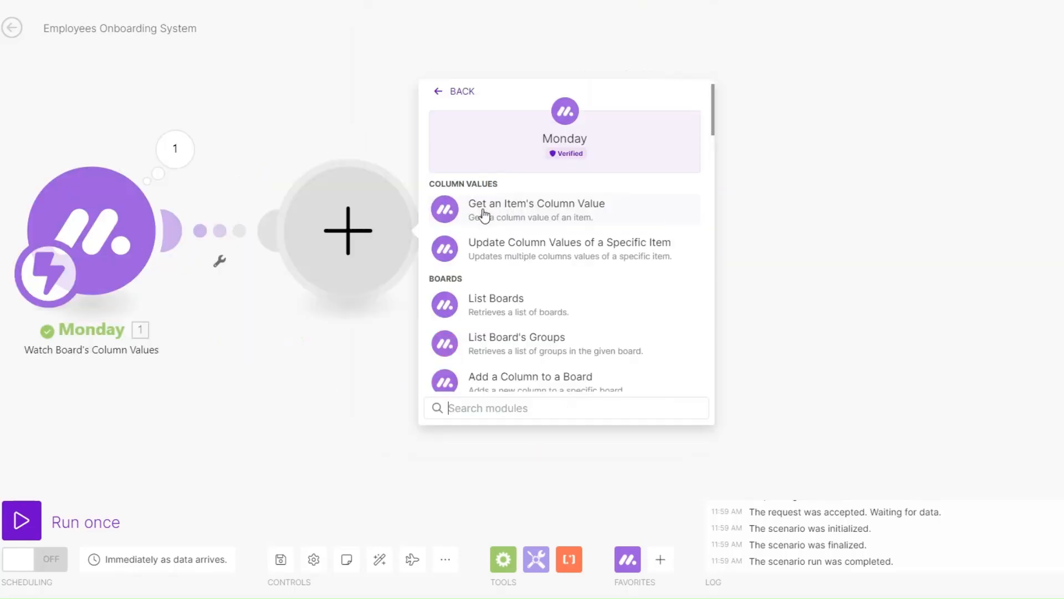
text(get)
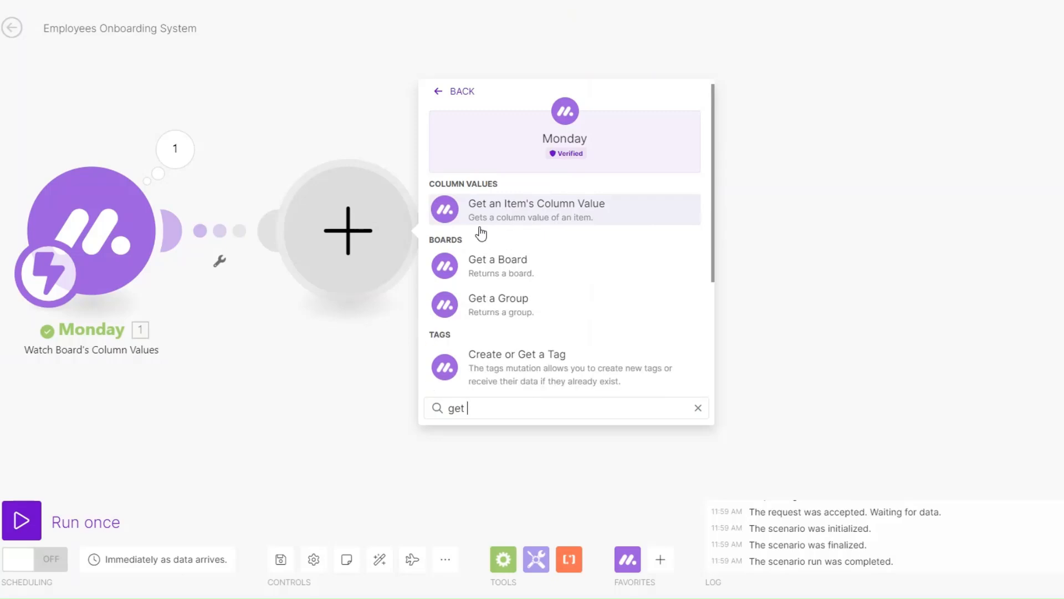
scroll(551, 331, down, 3)
click(516, 322)
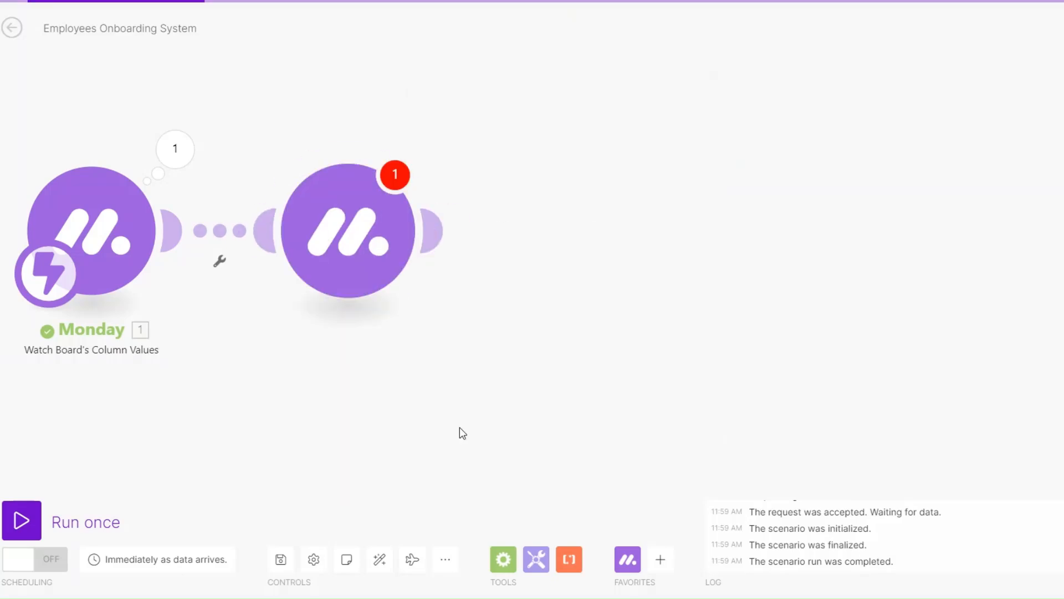
Configure Get an Item with the Employees Onboarding System connection, the trigger's Pulse ID as ID and Employees List as board, and save it
click(499, 80)
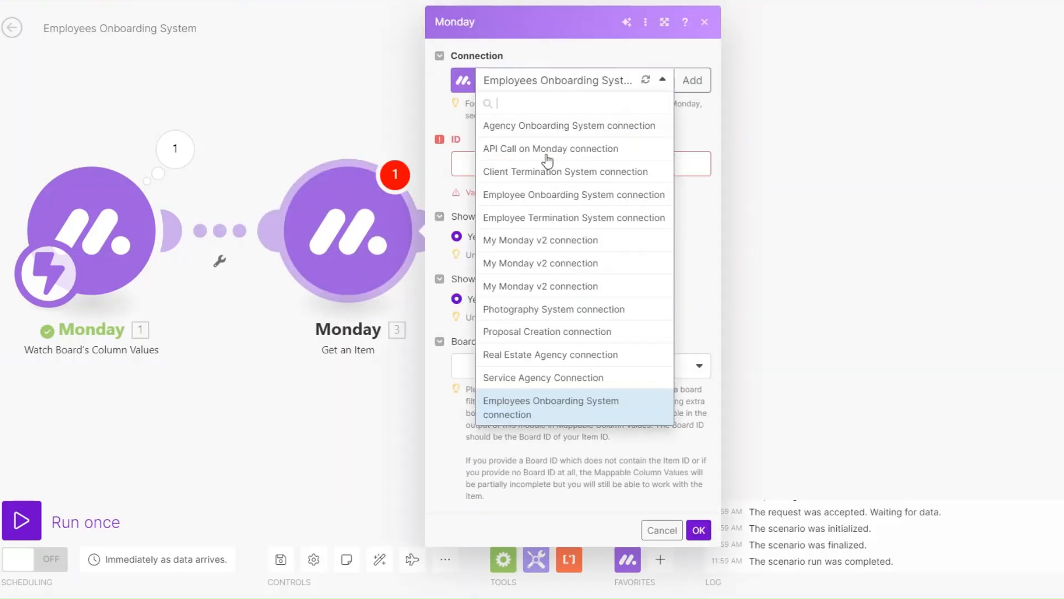
click(569, 411)
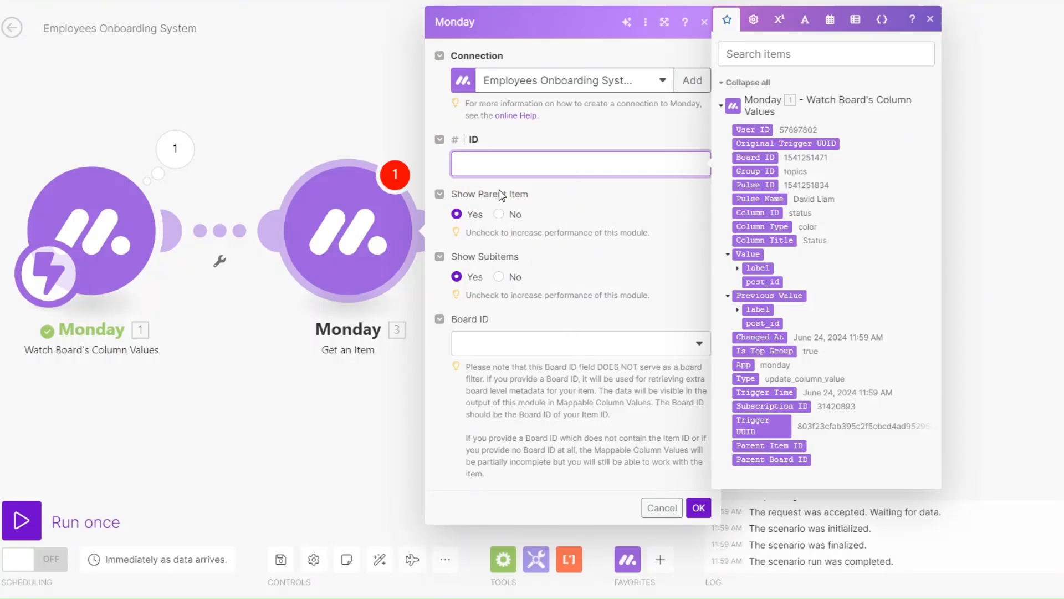
click(757, 185)
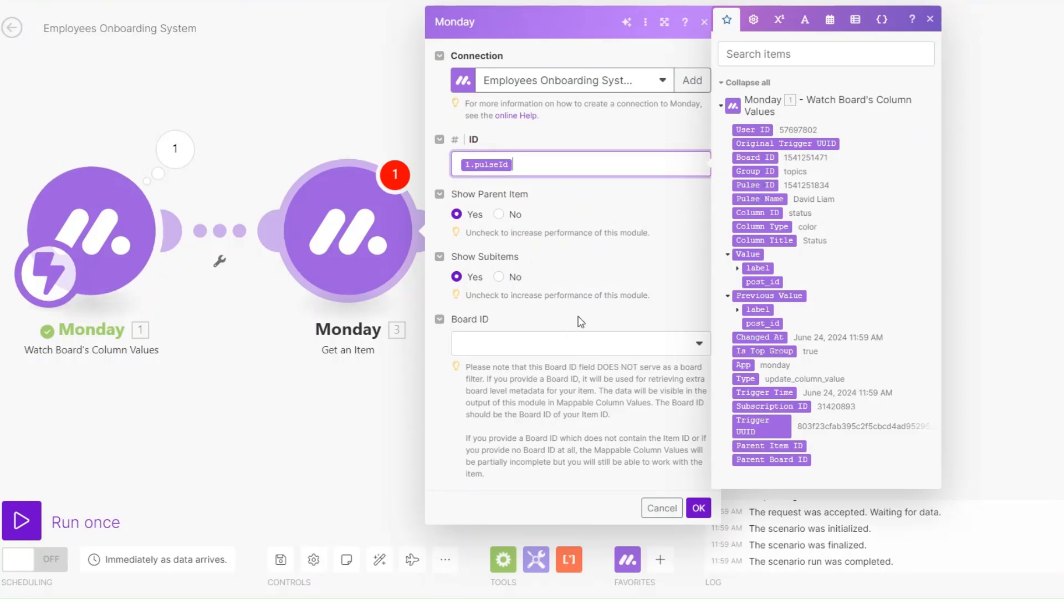
click(549, 348)
scroll(574, 449, down, 1)
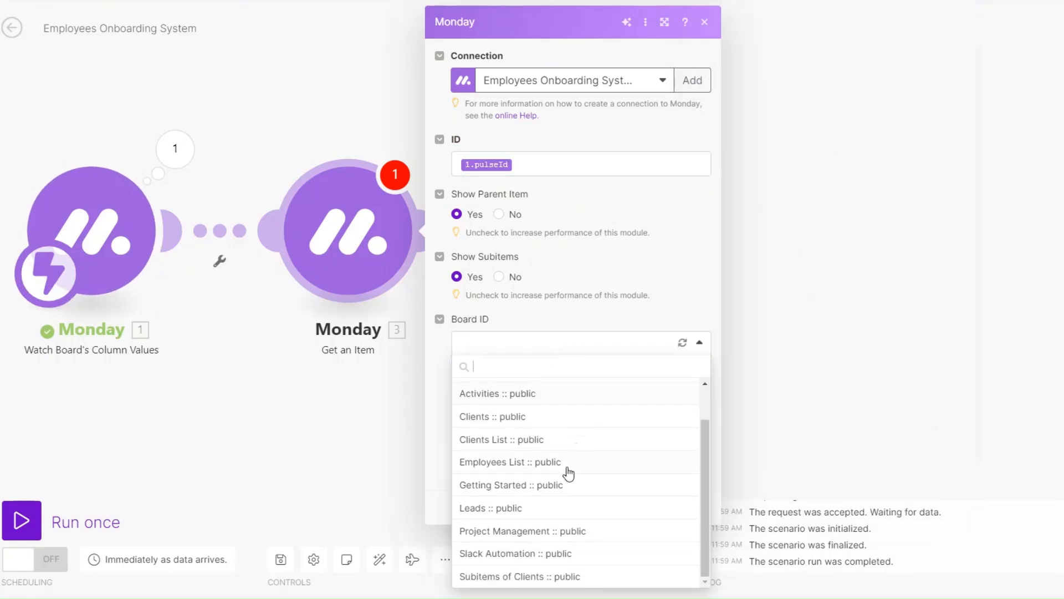
click(527, 464)
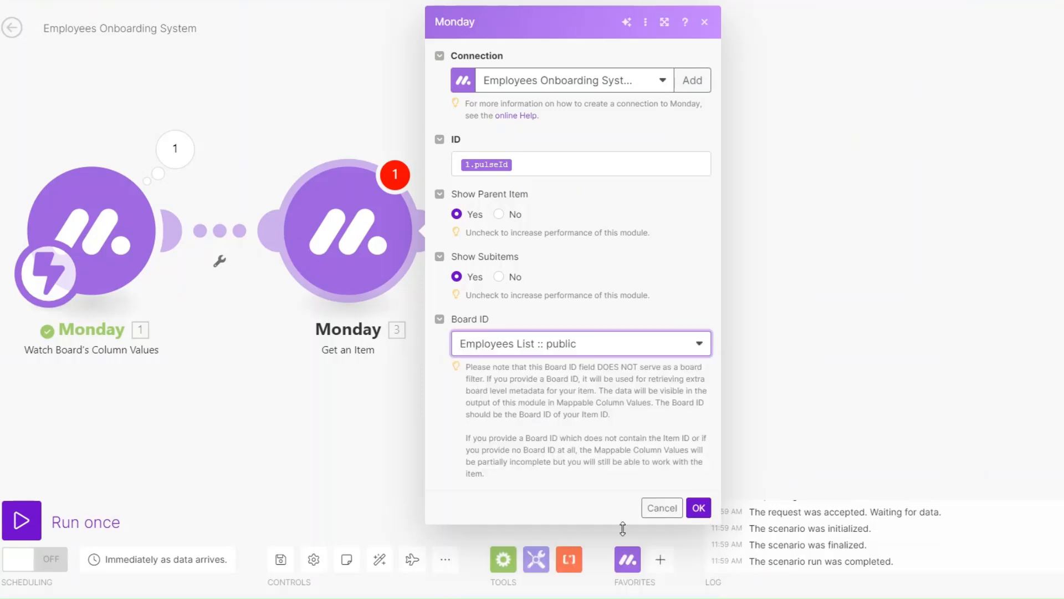
click(700, 508)
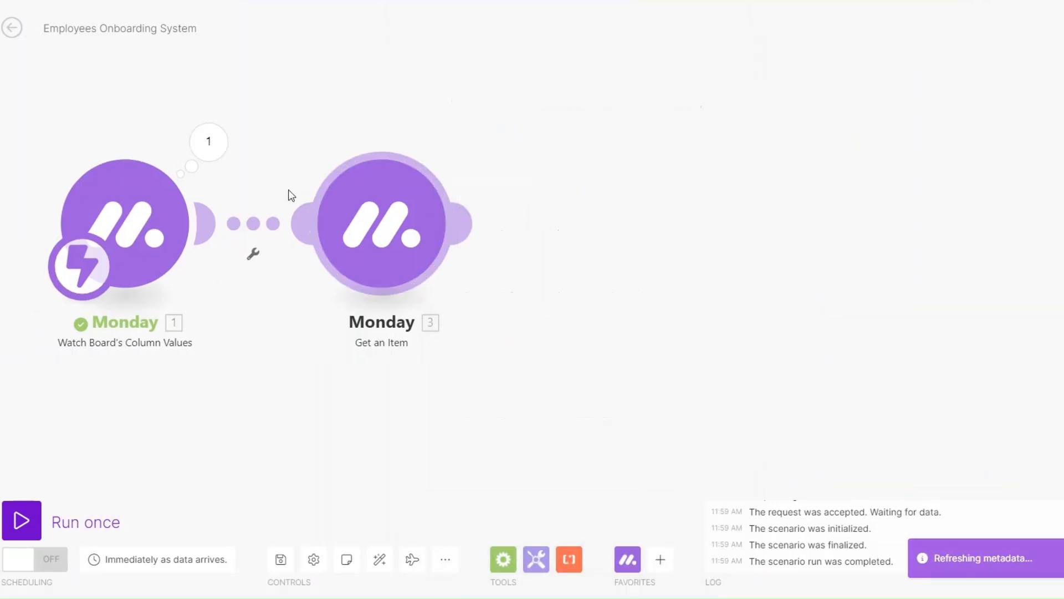
Copy the Pulse ID value from the trigger's output and run only the Get an Item module with it
click(209, 141)
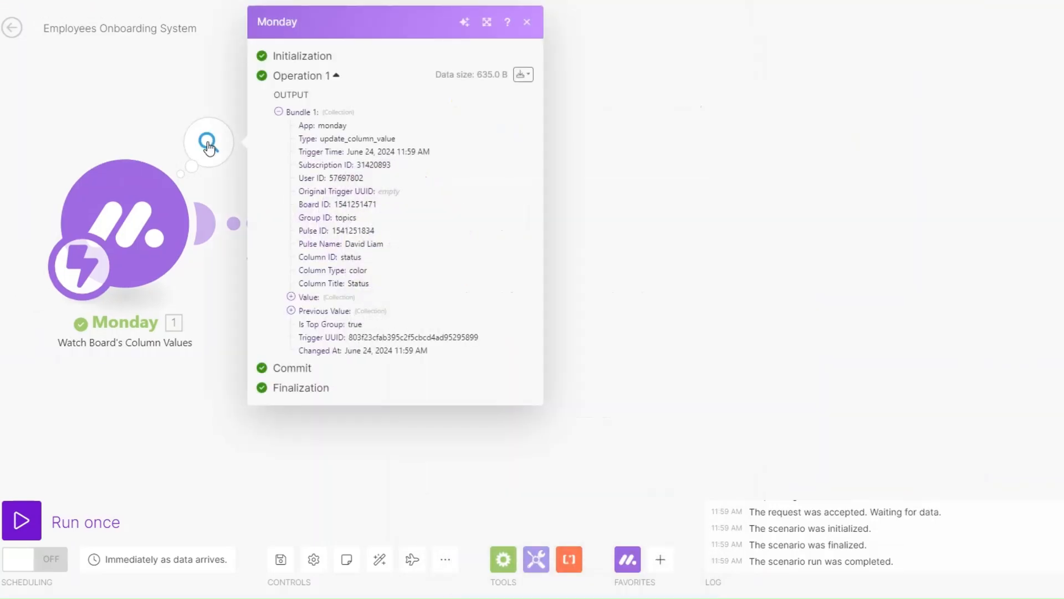
double_click(334, 232)
key(ctrl+c)
key(Escape)
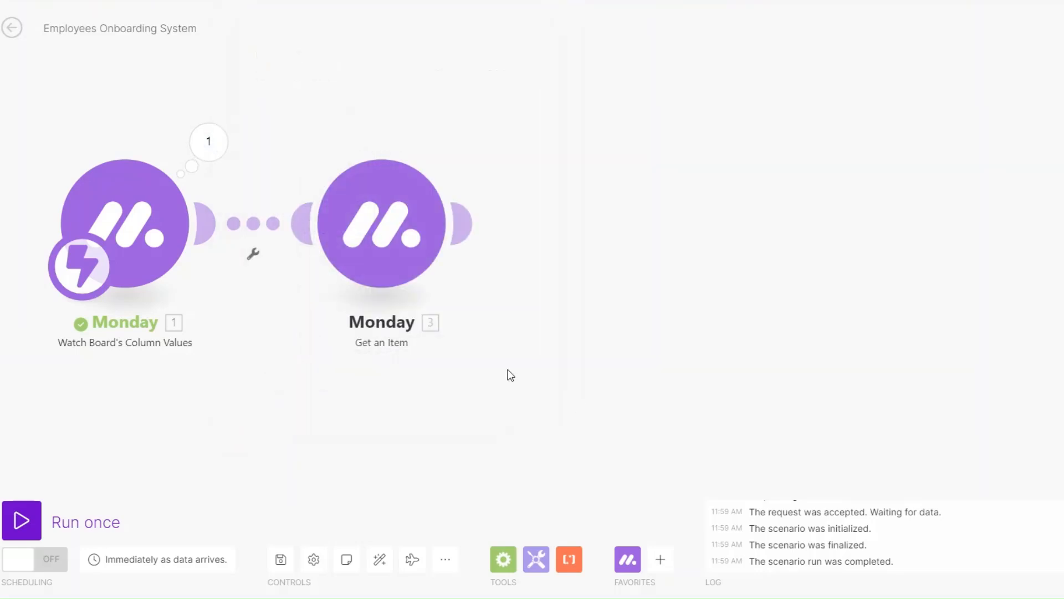
right_click(407, 246)
click(439, 275)
click(544, 286)
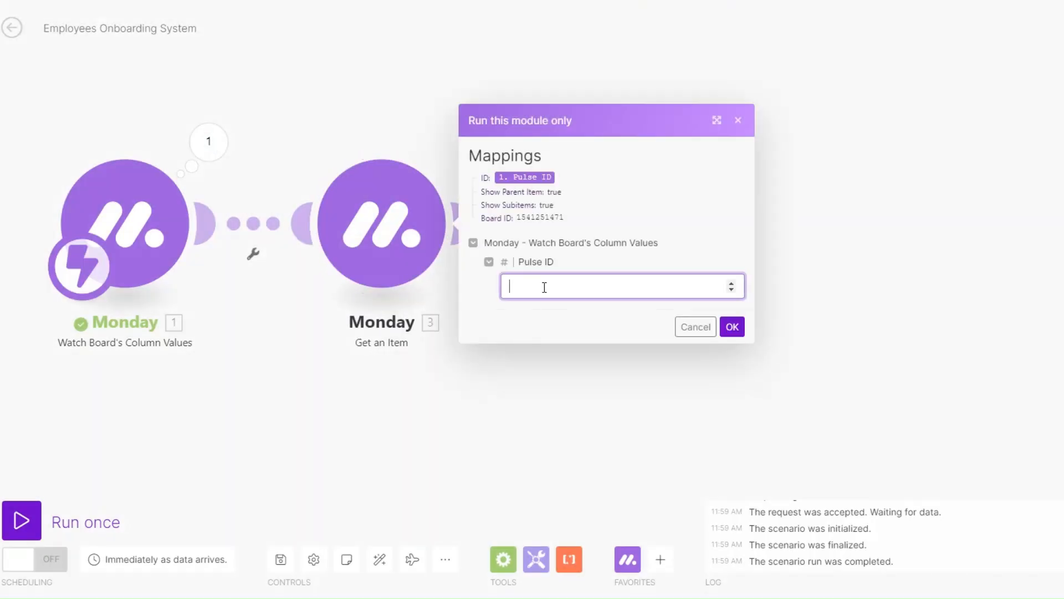
key(ctrl+v)
click(731, 327)
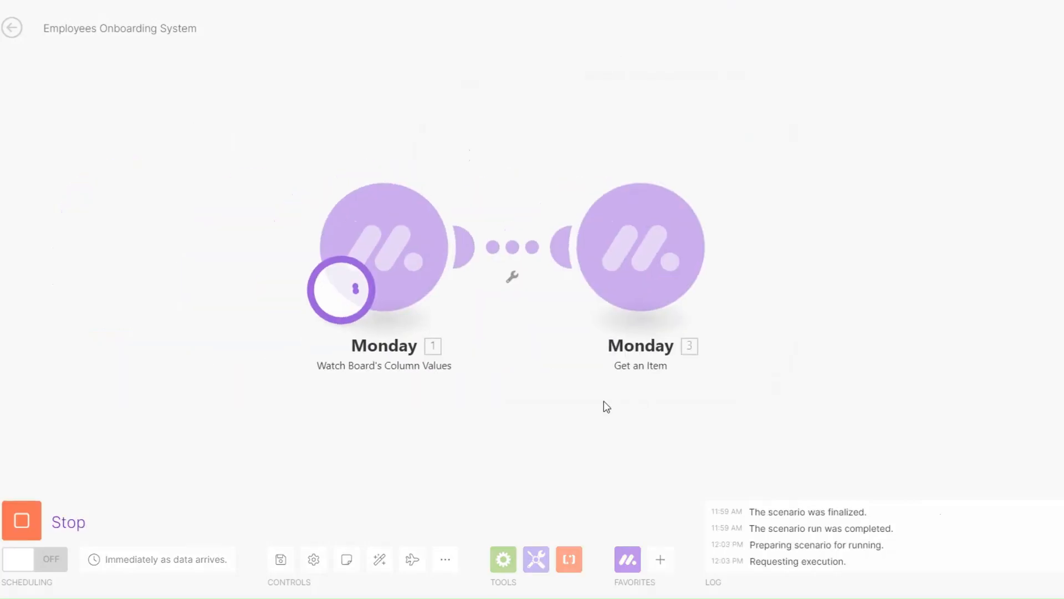
Examine the mappable column values in Get an Item's output, including Date Created, Last updated, Status and Email
click(579, 156)
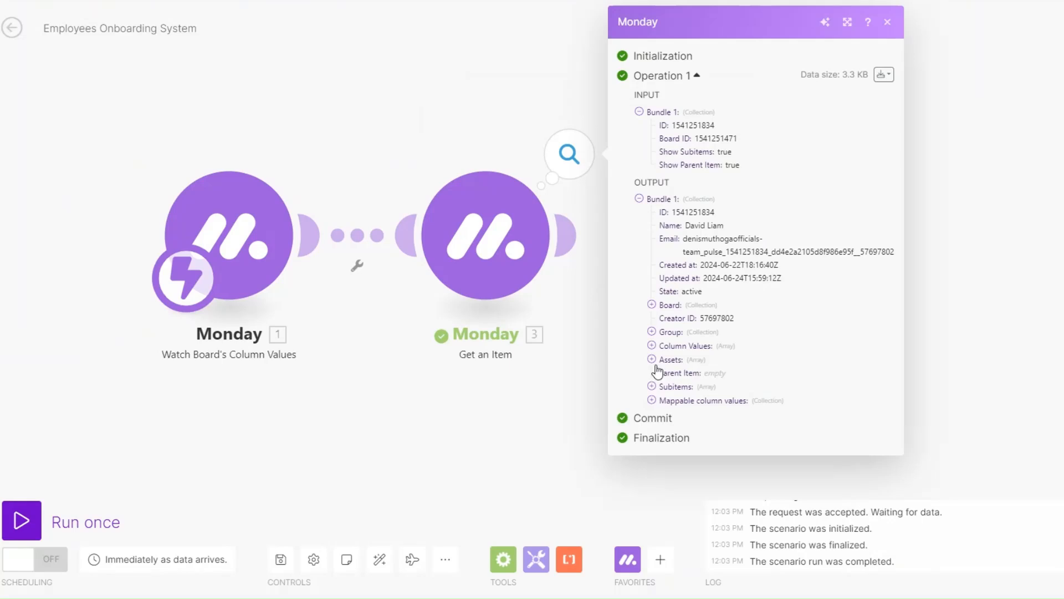
click(653, 400)
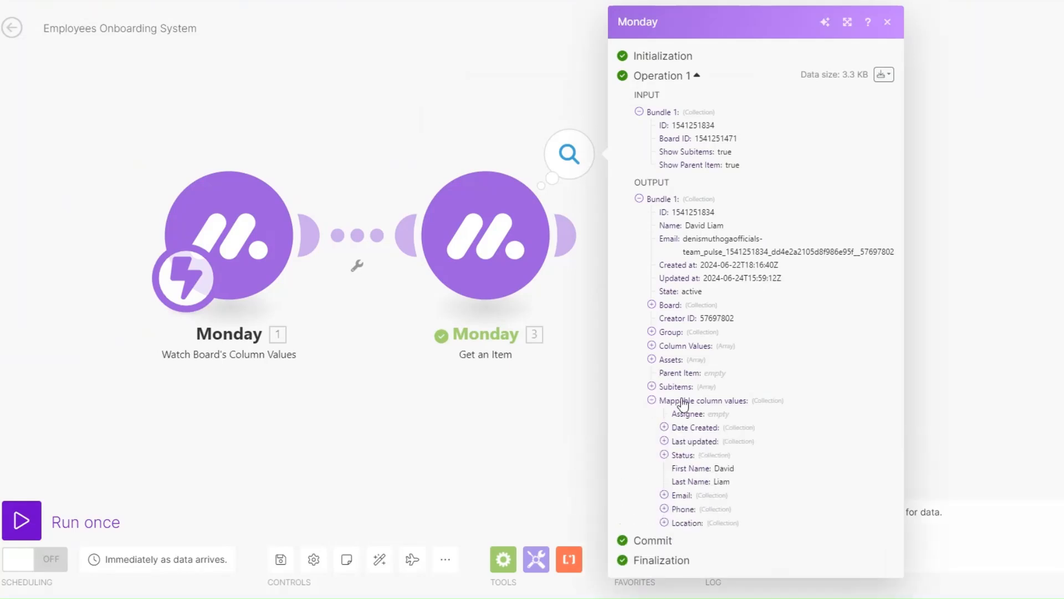
click(665, 427)
scroll(665, 457, down, 1)
click(665, 457)
scroll(664, 458, down, 2)
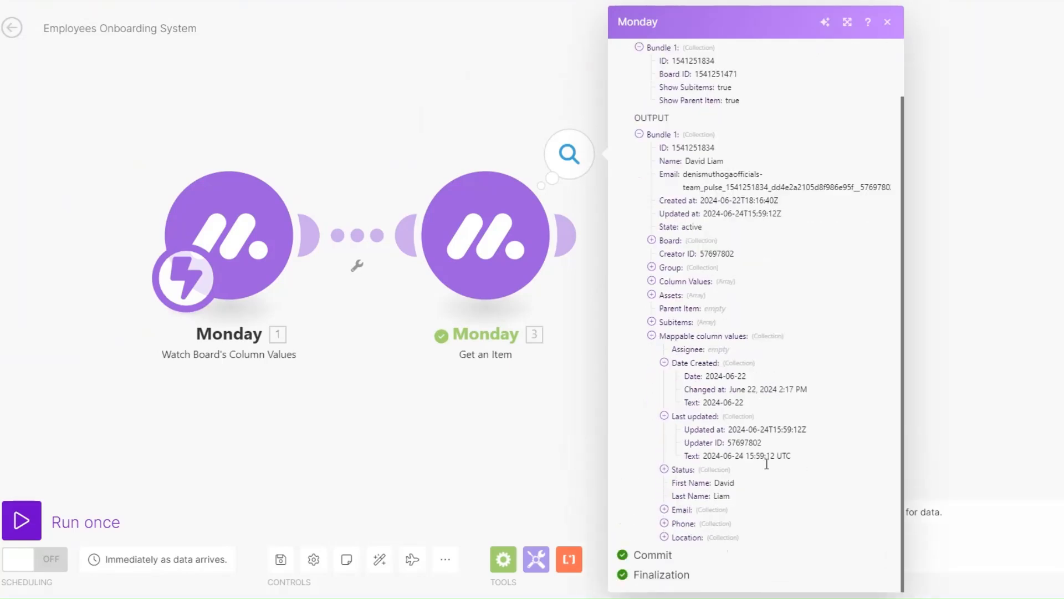
click(664, 470)
scroll(765, 480, down, 2)
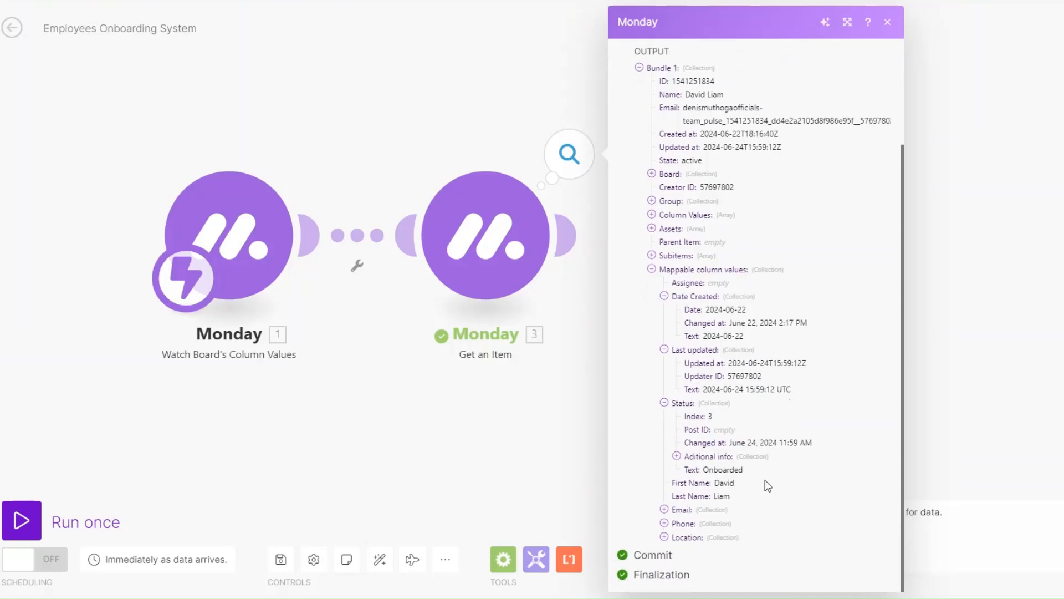
click(664, 509)
scroll(786, 477, down, 2)
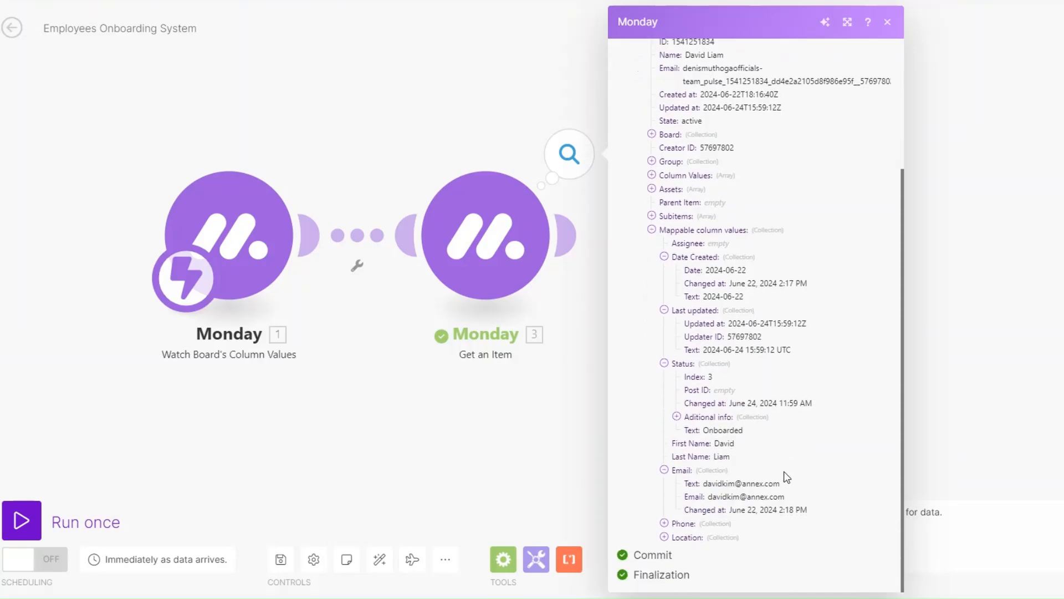
Examine the Phone and Location values in the Get an Item module's output
click(664, 524)
scroll(767, 508, down, 2)
scroll(822, 428, down, 3)
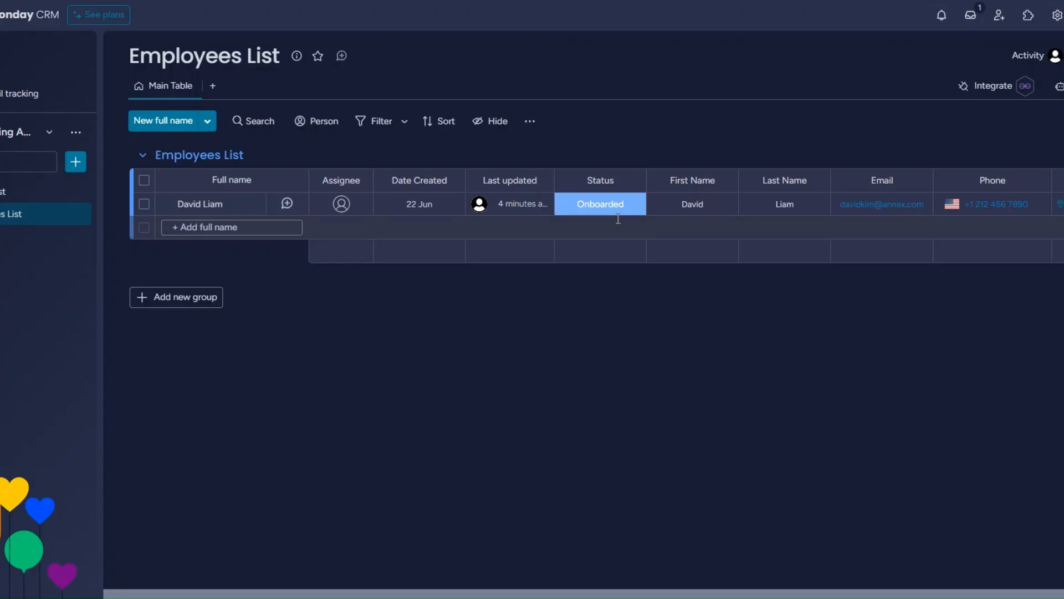
Rename the Onboarded status label to Onboarding on monday's Employees List board
click(616, 211)
click(601, 397)
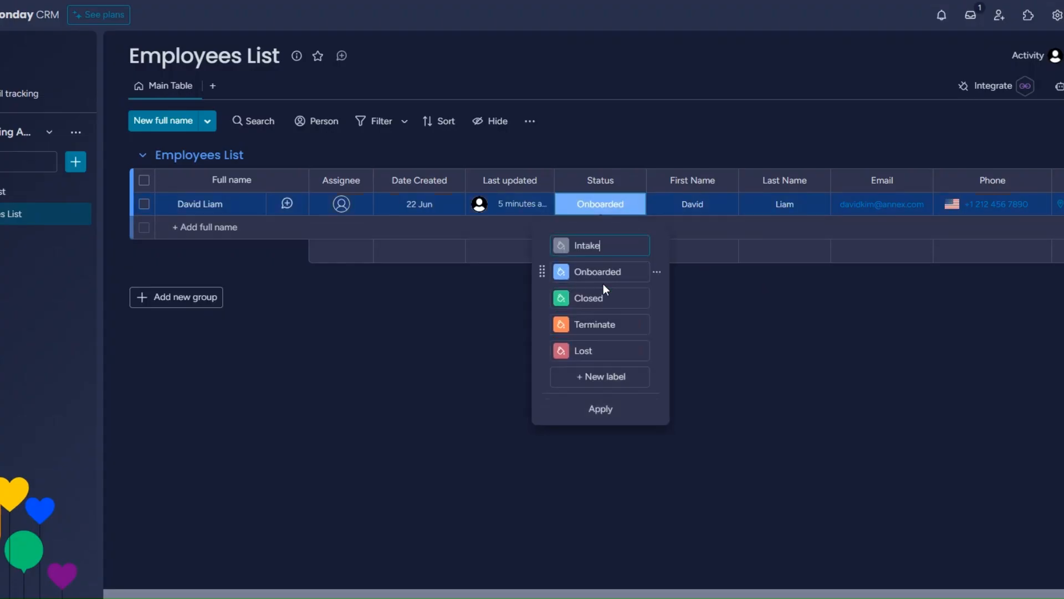
click(617, 413)
click(466, 373)
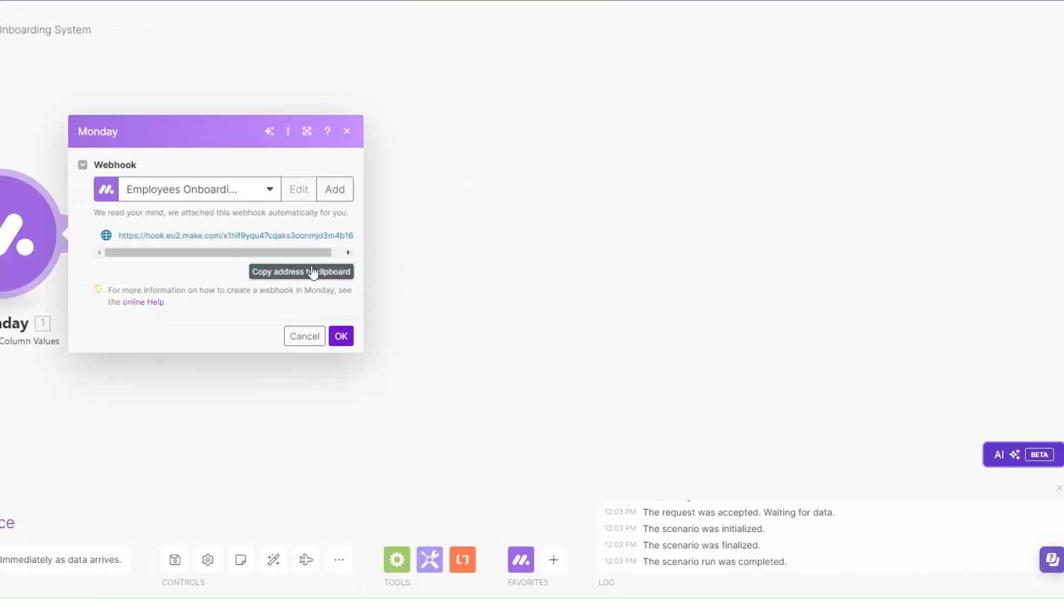
Copy the Make trigger's webhook address and connect it as a new URL for monday's status-change webhook recipe
click(340, 336)
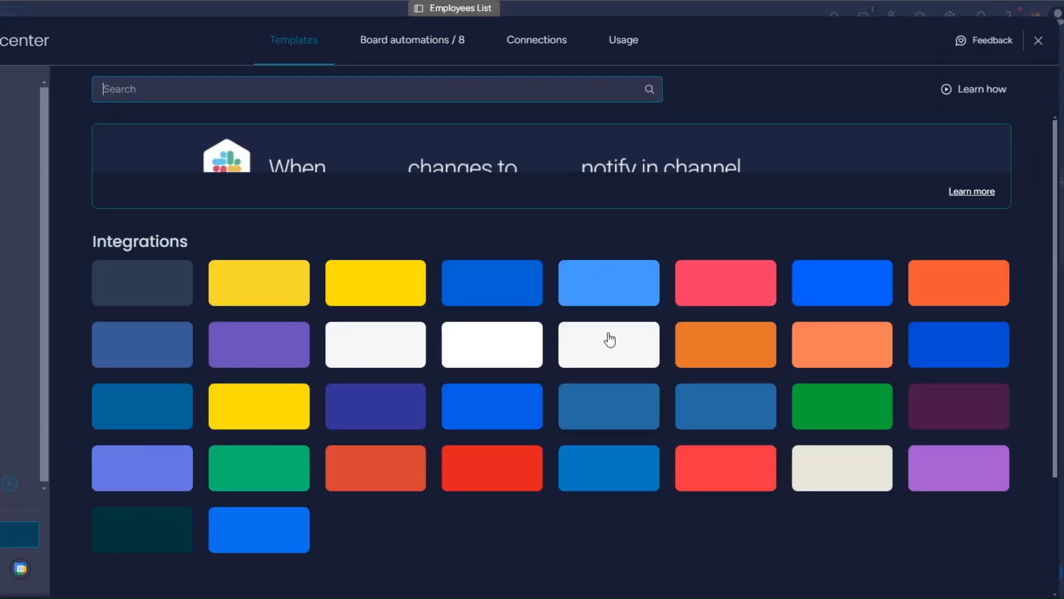
click(967, 486)
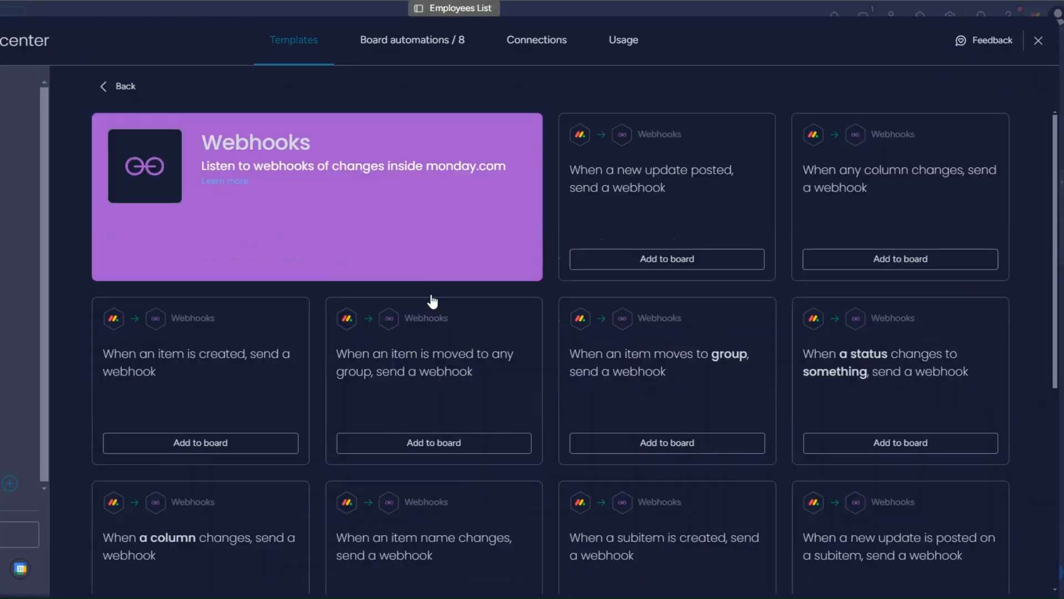
click(830, 400)
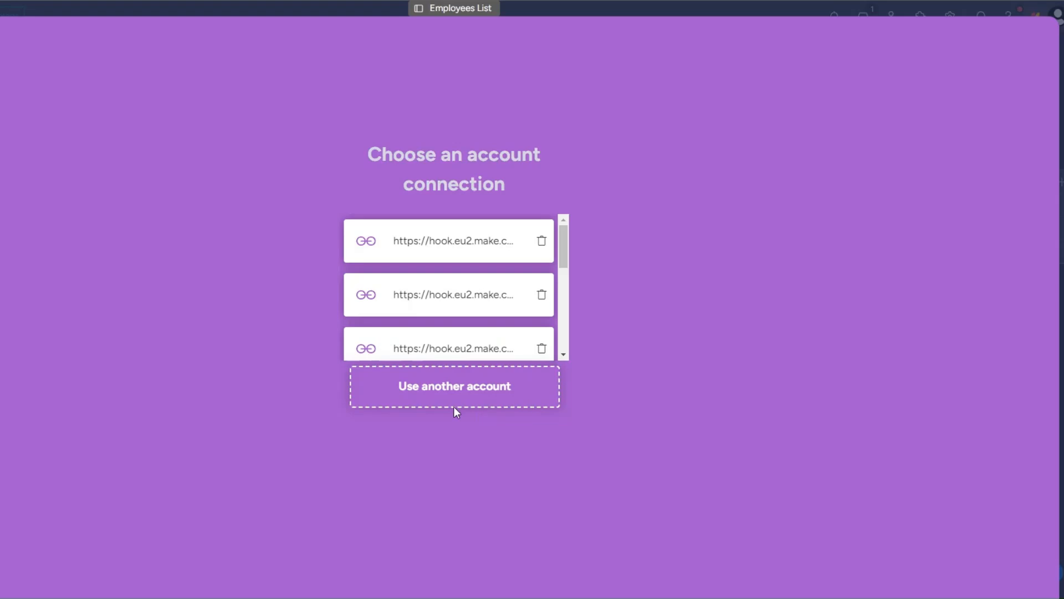
click(452, 391)
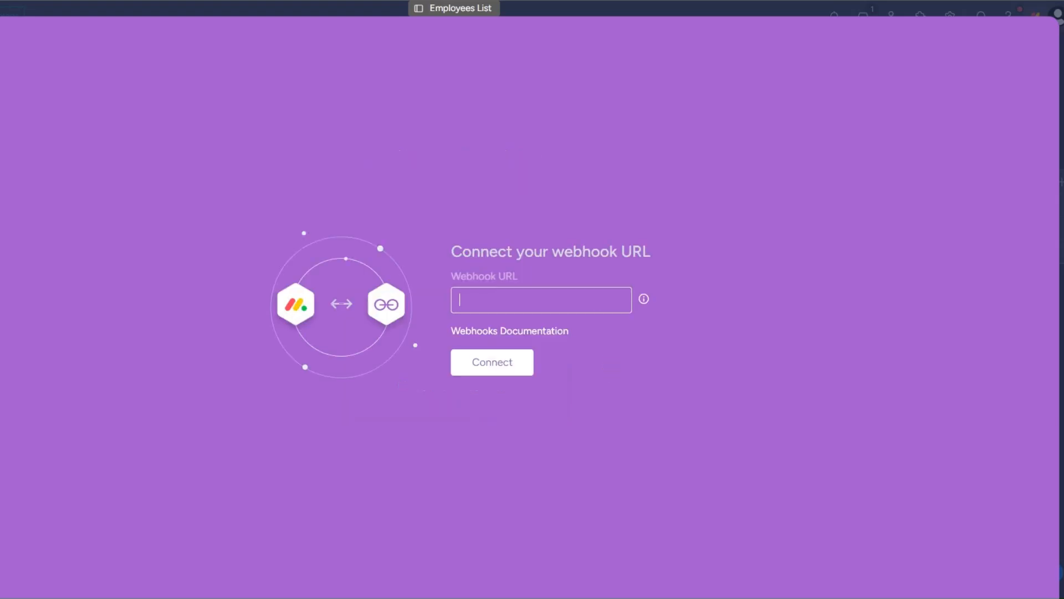
key(ctrl+v)
click(490, 363)
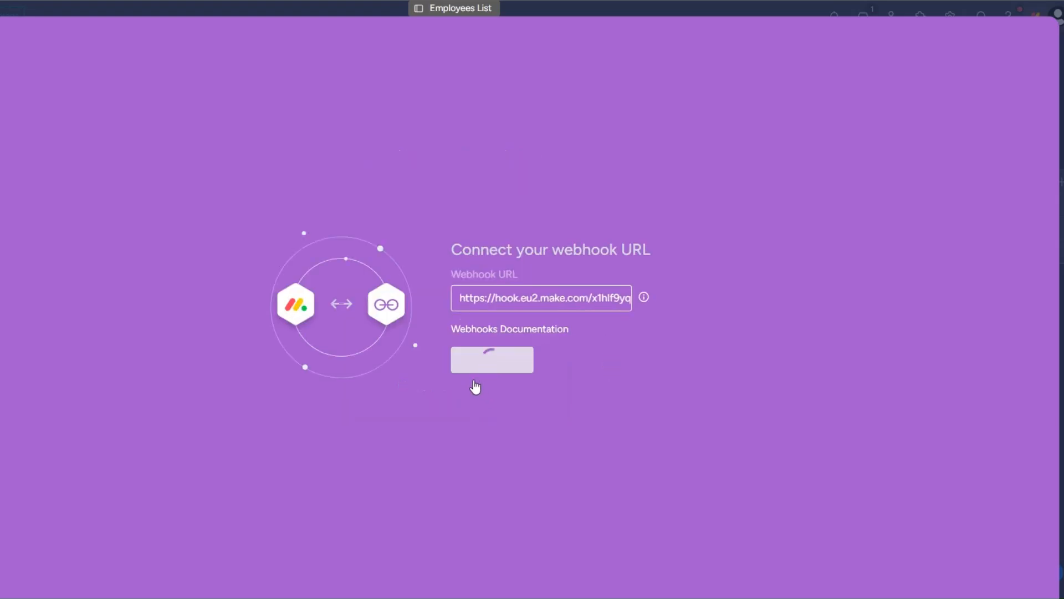
Set the recipe to send a webhook when Status changes to Onboarding, and add it to the board
click(288, 291)
click(288, 342)
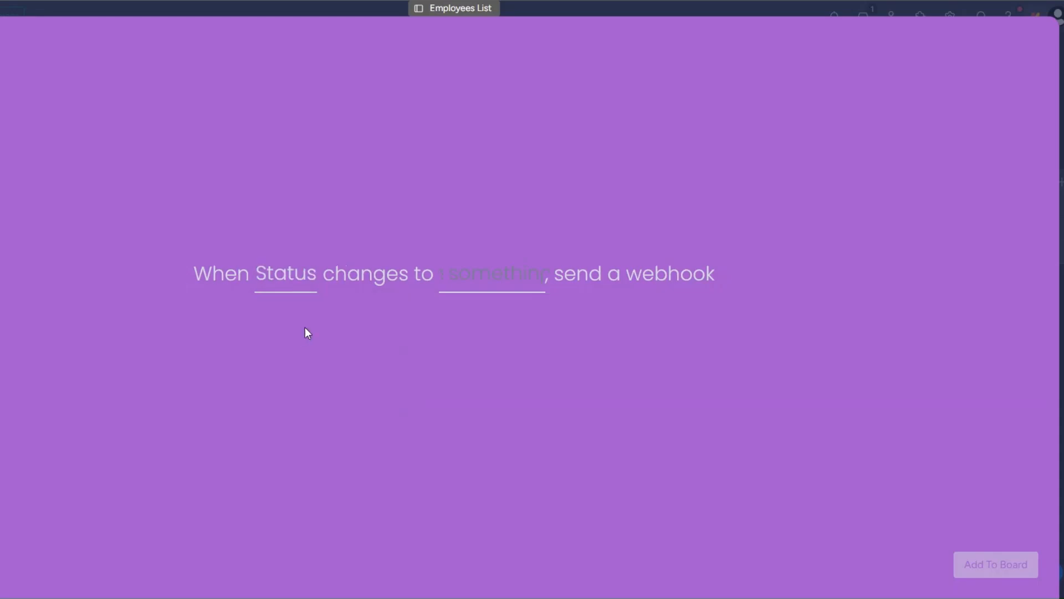
click(475, 286)
click(513, 391)
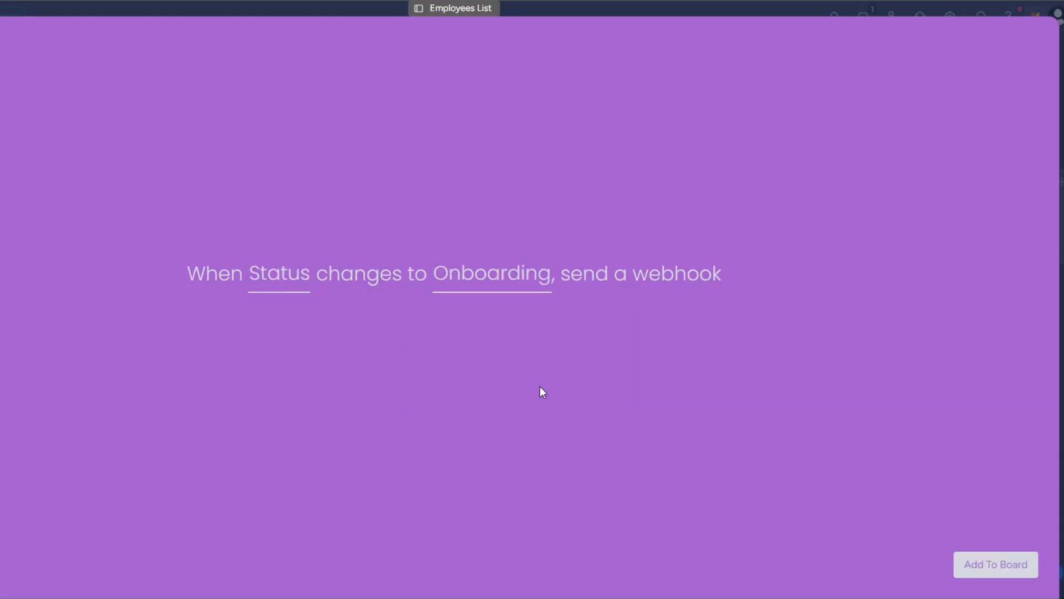
click(965, 557)
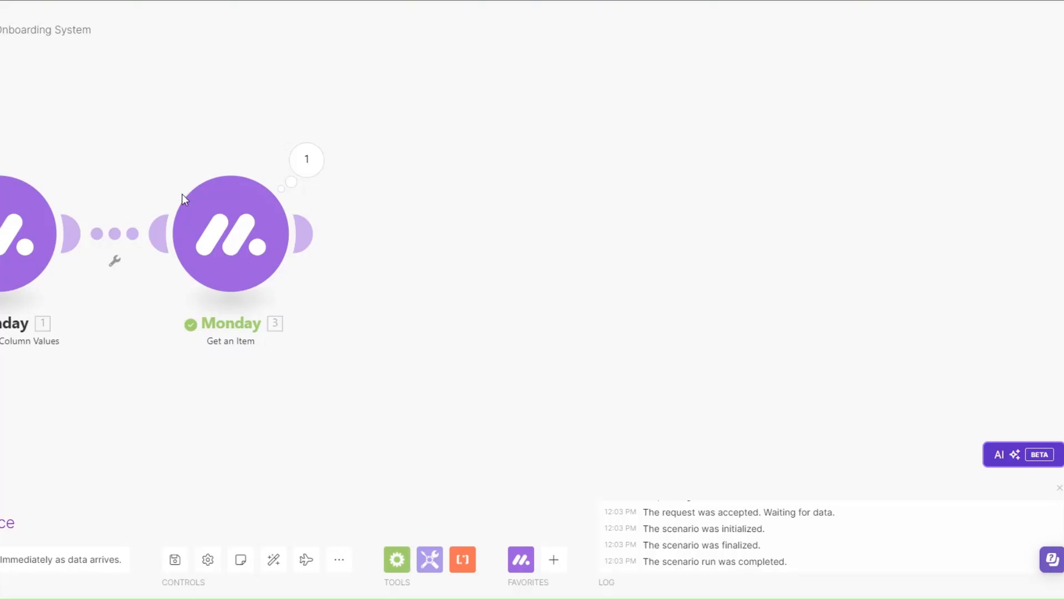
Set the employee's status to Intake on the Employees List board
scroll(181, 195, left, 2)
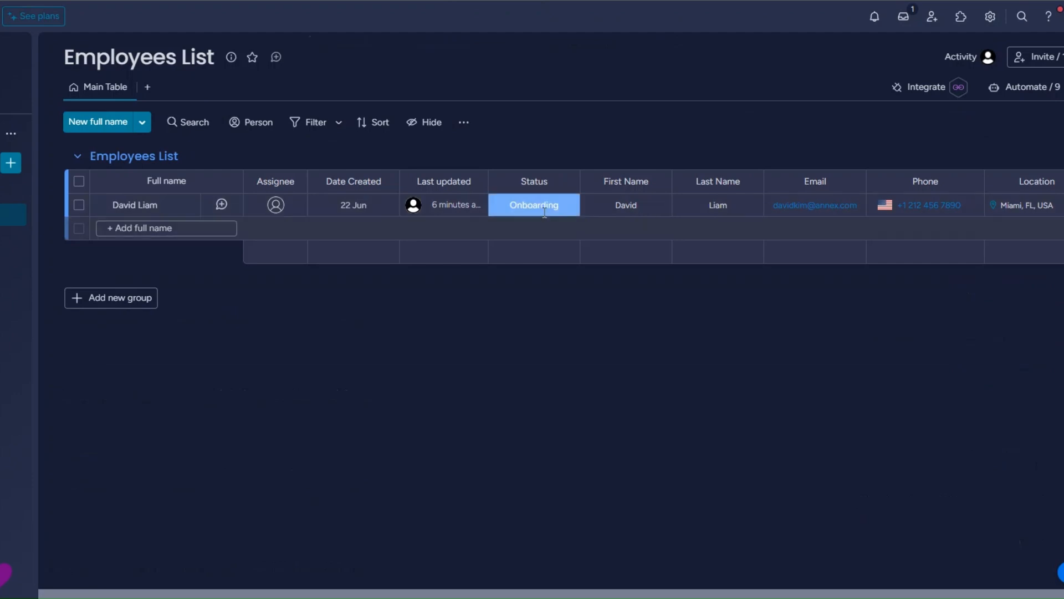
click(533, 206)
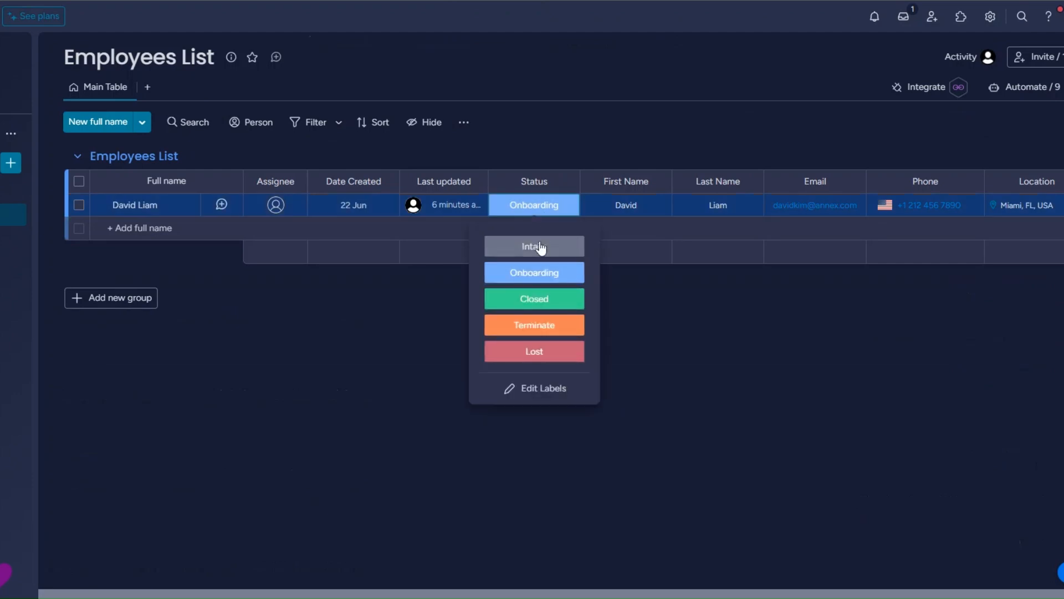
click(514, 248)
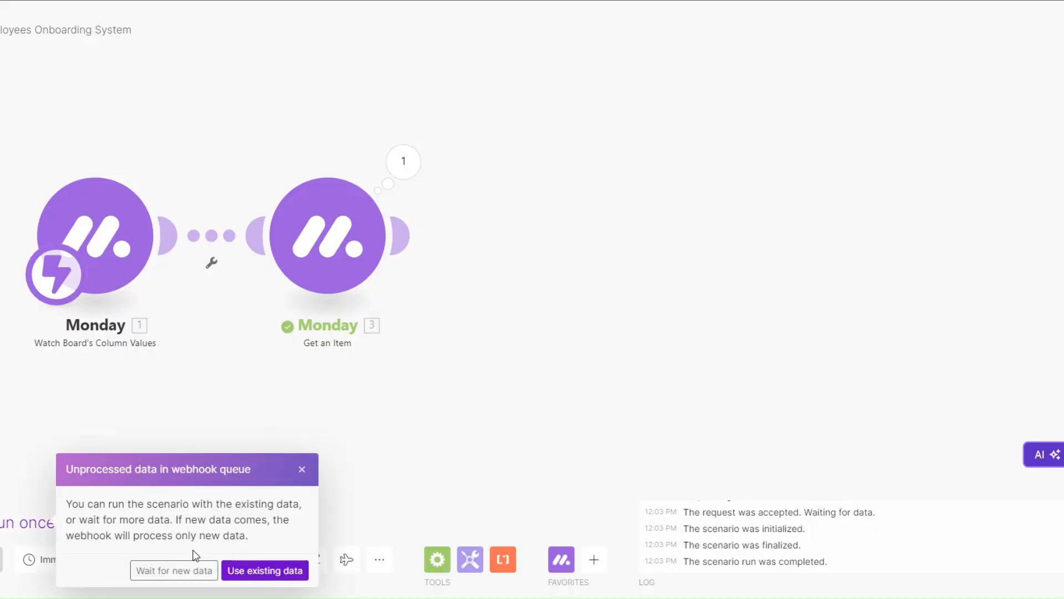
Run the Make scenario once waiting for new data, and change the employee's status to Onboarding in monday
click(174, 570)
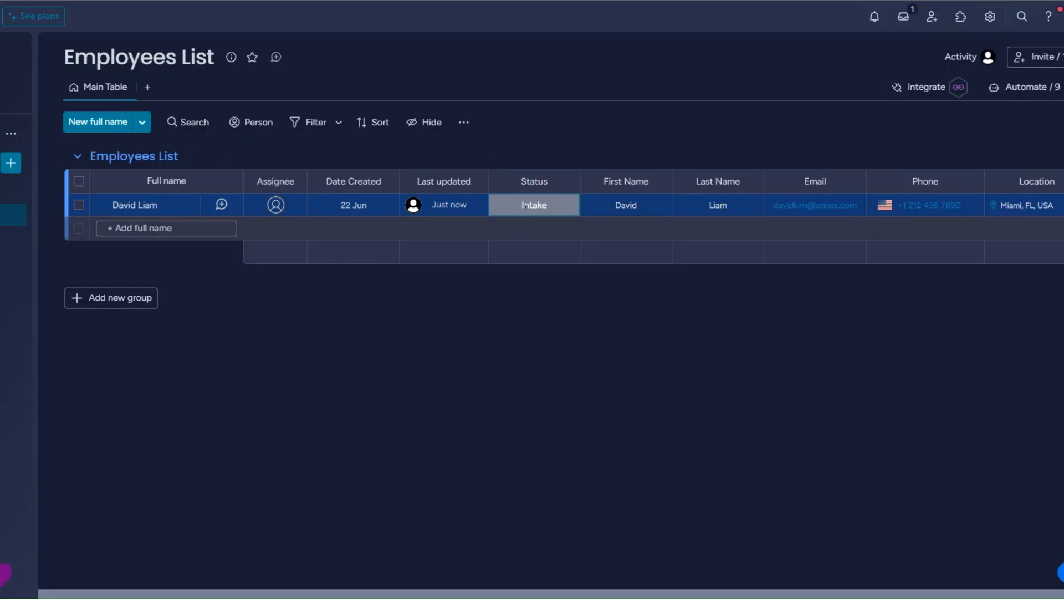
click(525, 205)
click(527, 269)
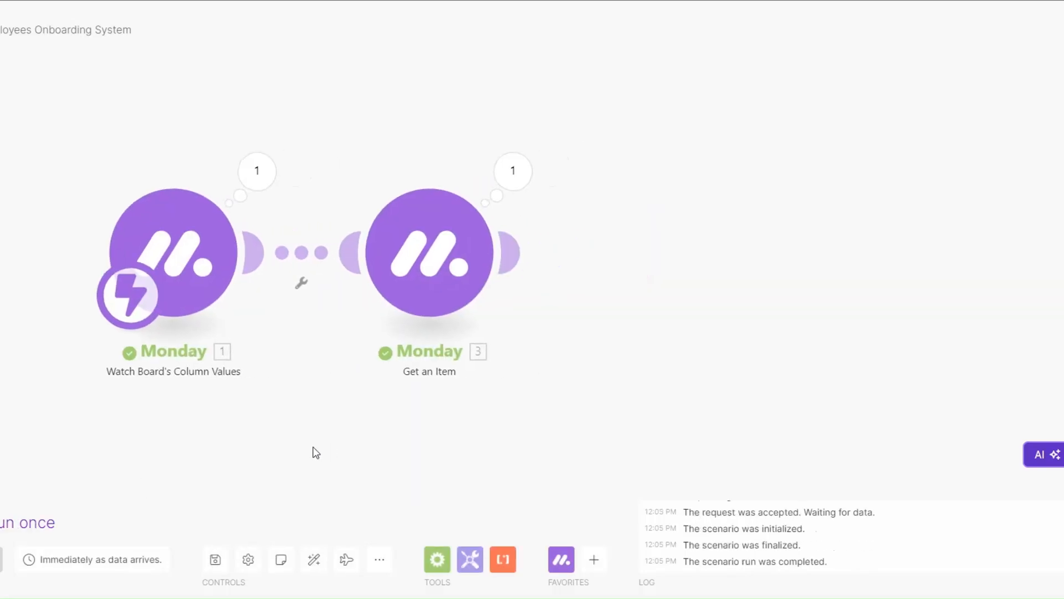
Examine the mappable column values and Email details in Get an Item's output from the new run
click(513, 171)
click(601, 400)
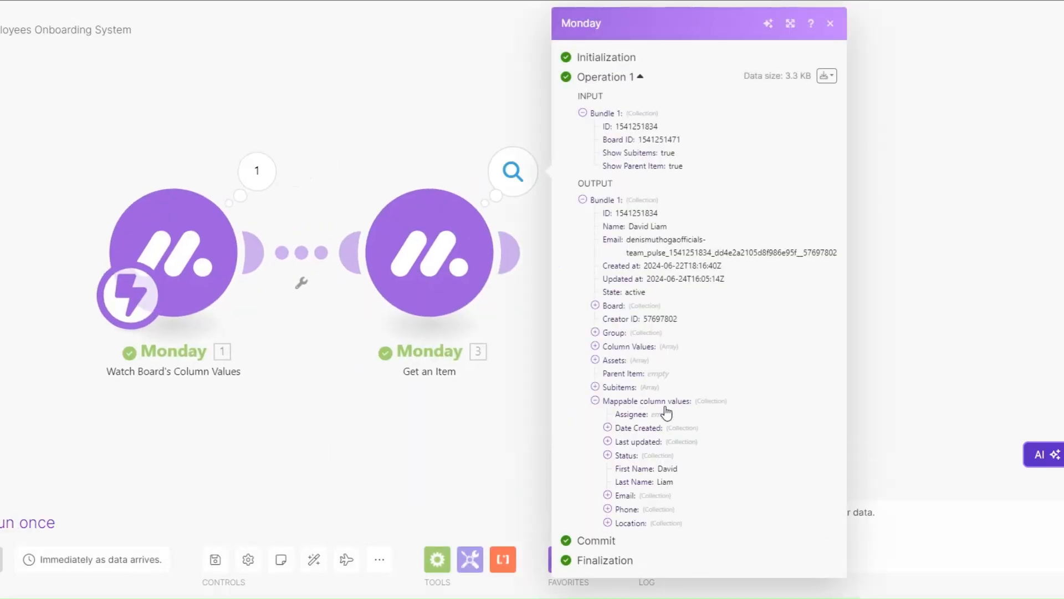
click(608, 495)
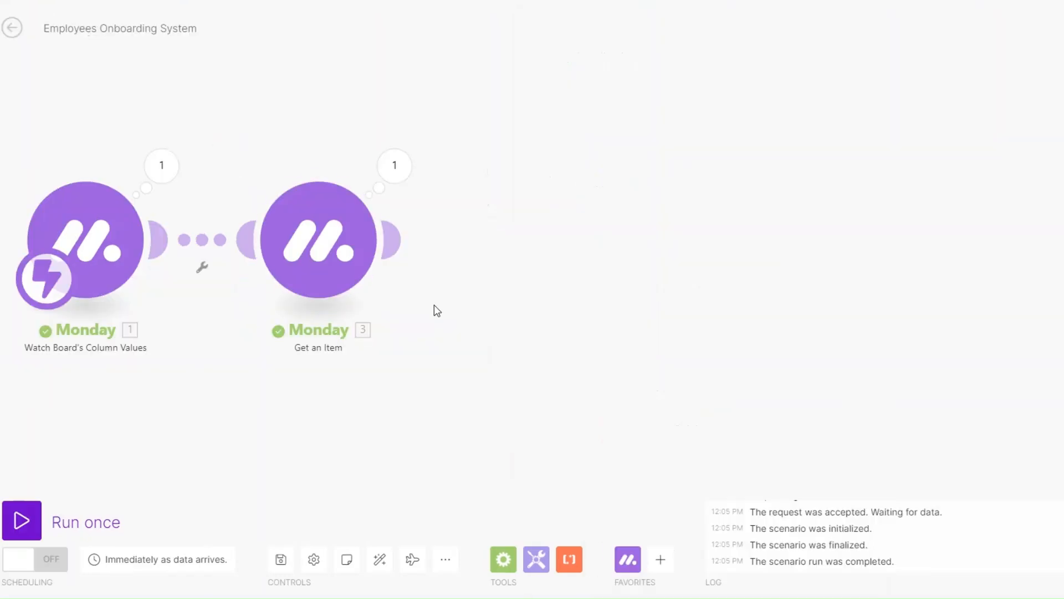
Add a Calendly Create a Scheduling Link module after Get an Item
click(391, 239)
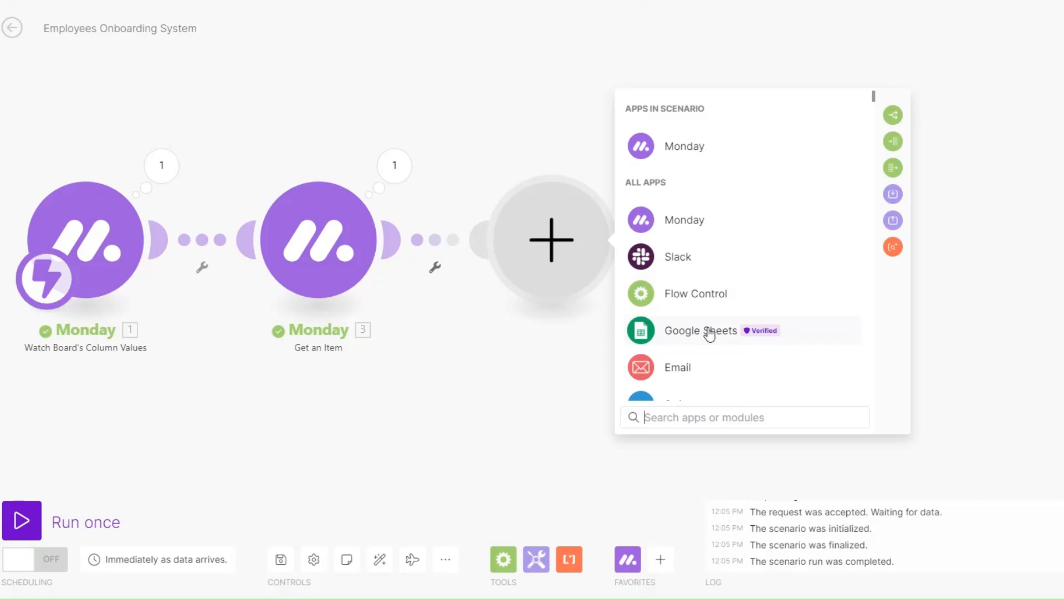
scroll(709, 333, down, 4)
click(703, 240)
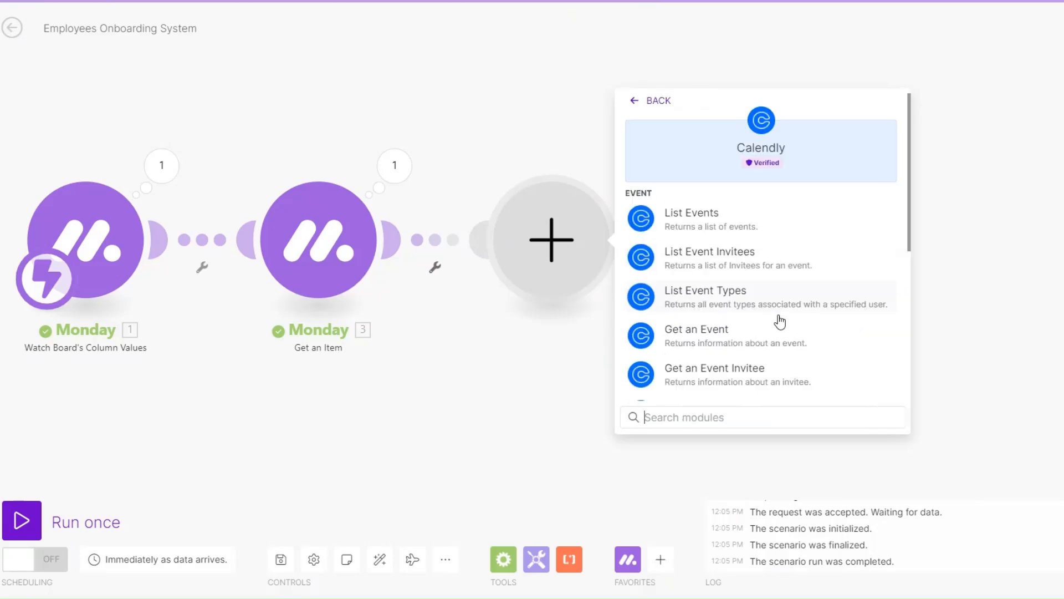
scroll(778, 321, down, 3)
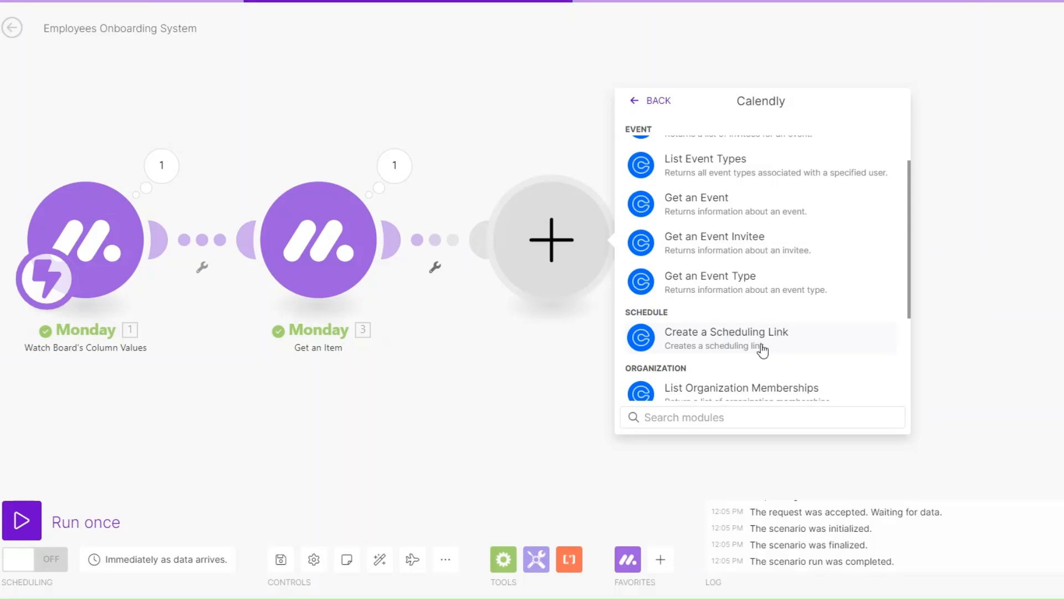
click(763, 346)
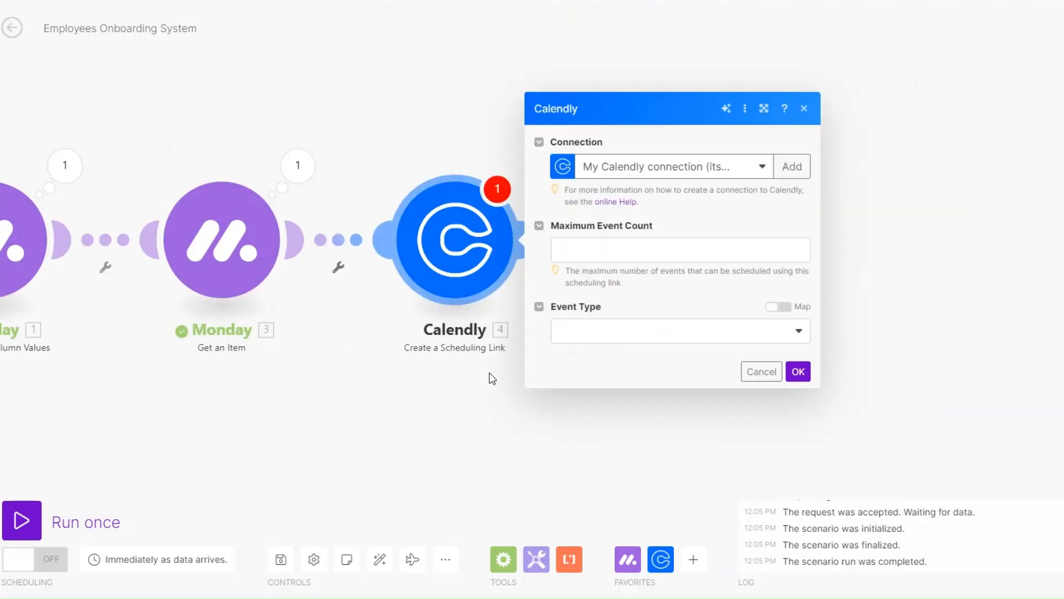
Configure the scheduling link with a maximum event count of 2 and Client Interview as event type, and save it
click(582, 254)
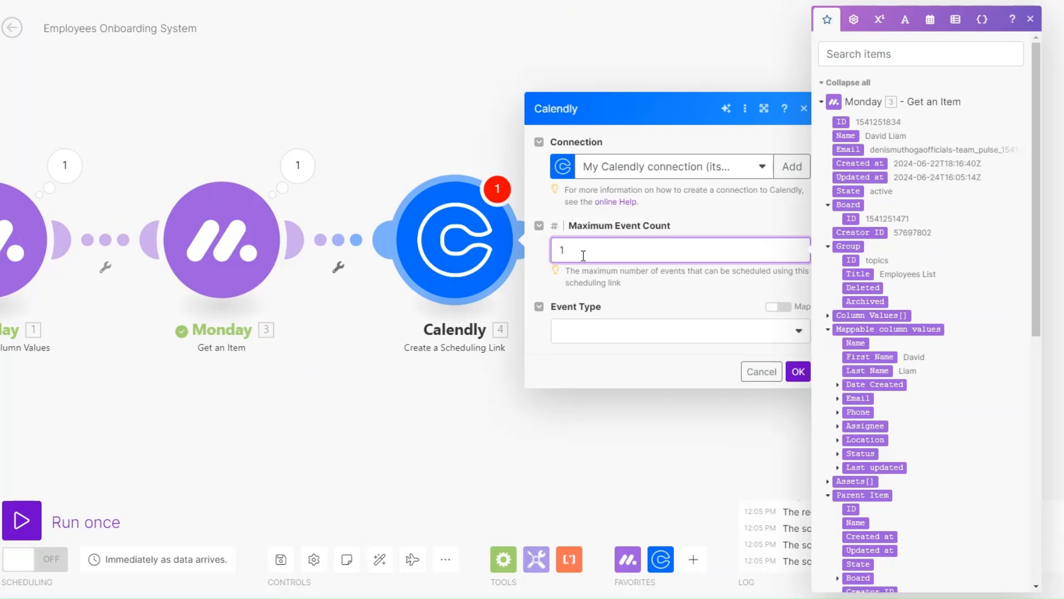
click(613, 332)
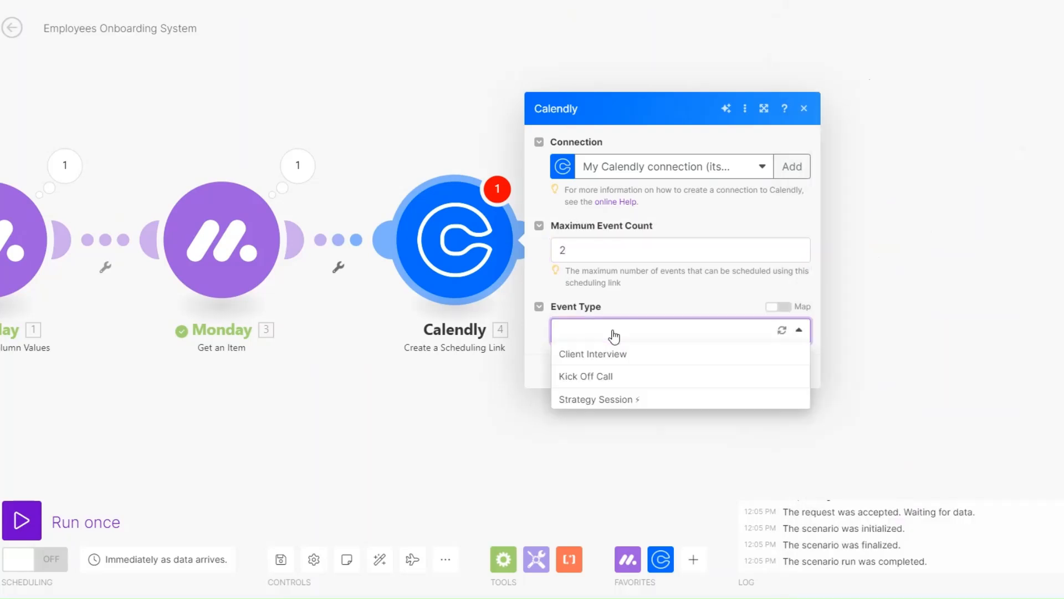
click(625, 358)
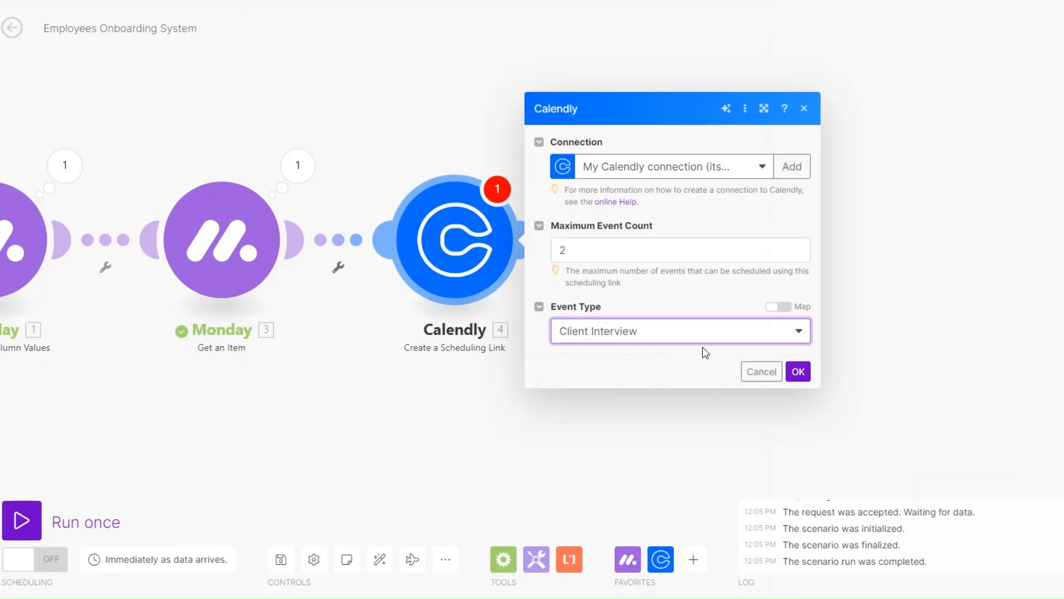
click(803, 375)
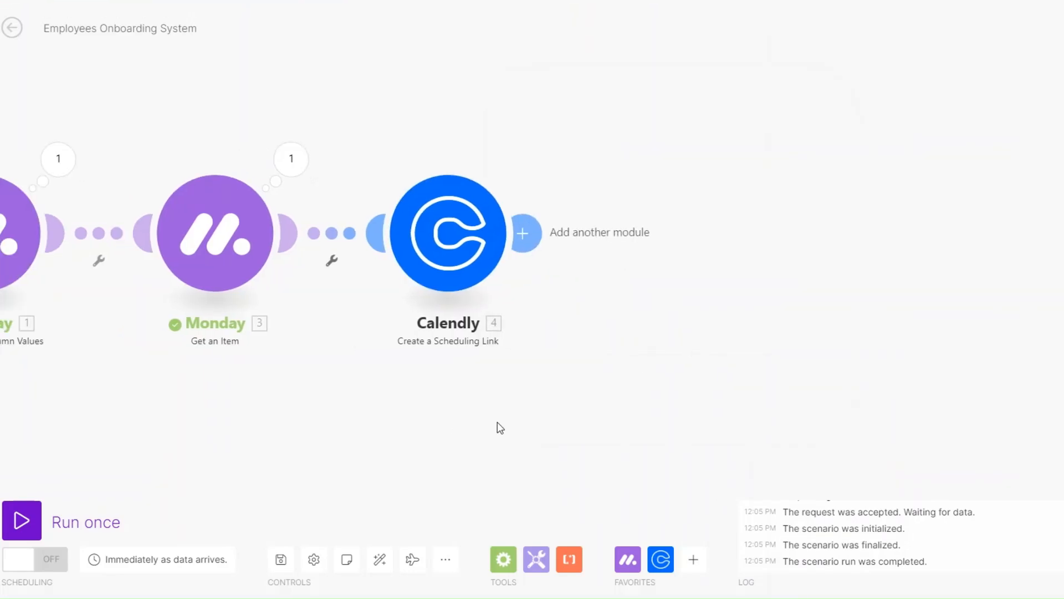
Rename the Calendly module to "Employee Interview/KickOff Call"
right_click(488, 278)
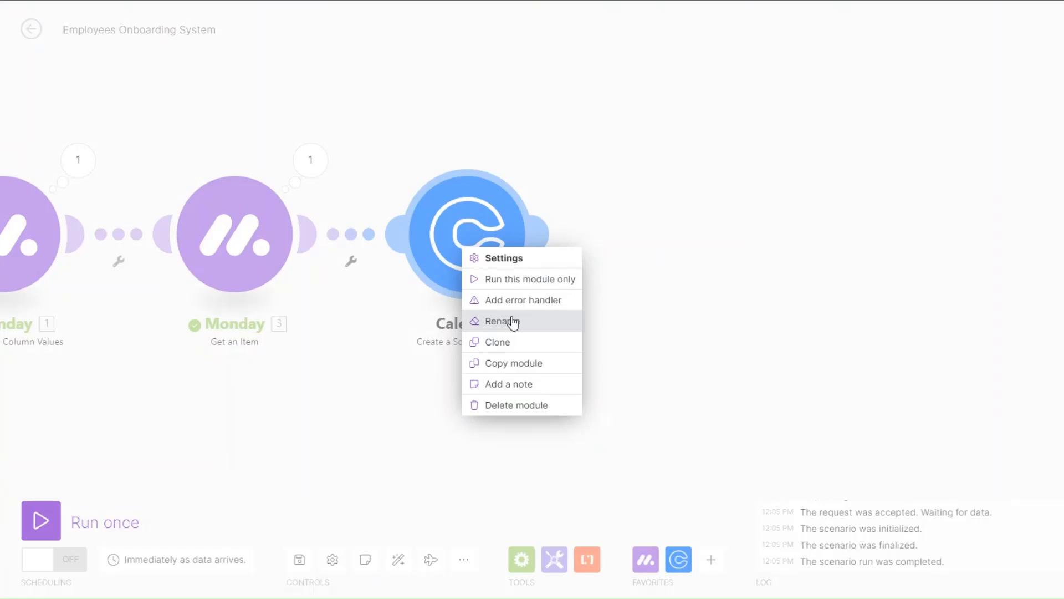
click(511, 321)
text(Employee Interview/KickOff Call)
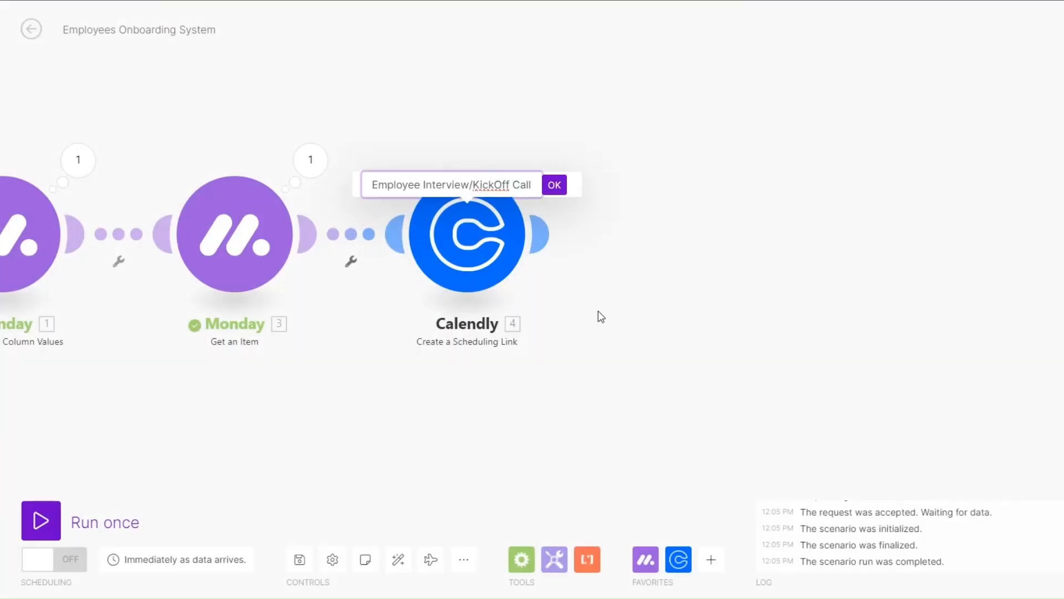
click(554, 185)
drag(507, 413, 521, 420)
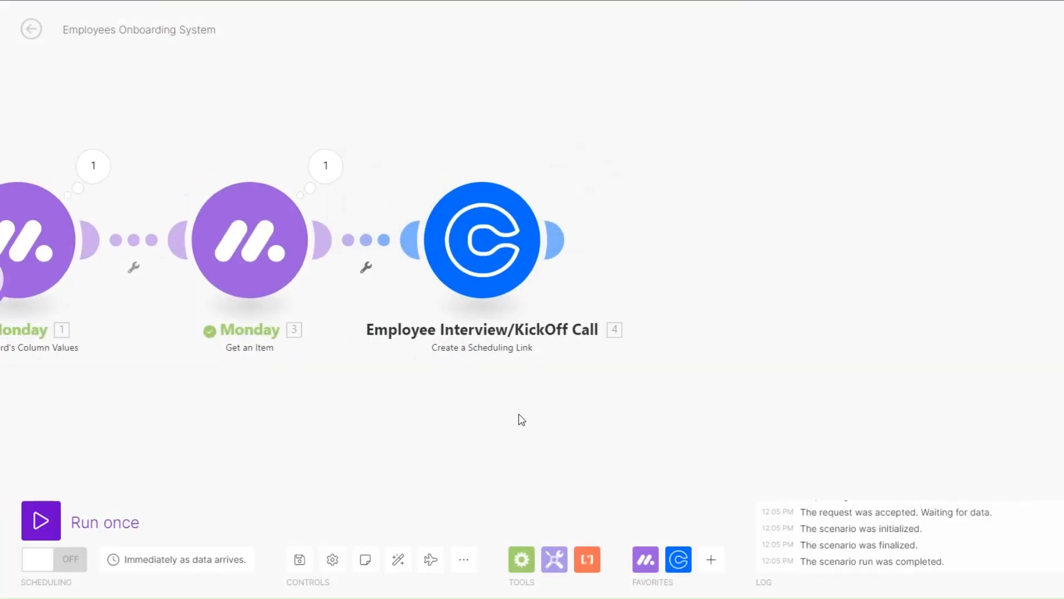
Add a Google Drive Create a Folder module after the Calendly module
click(554, 240)
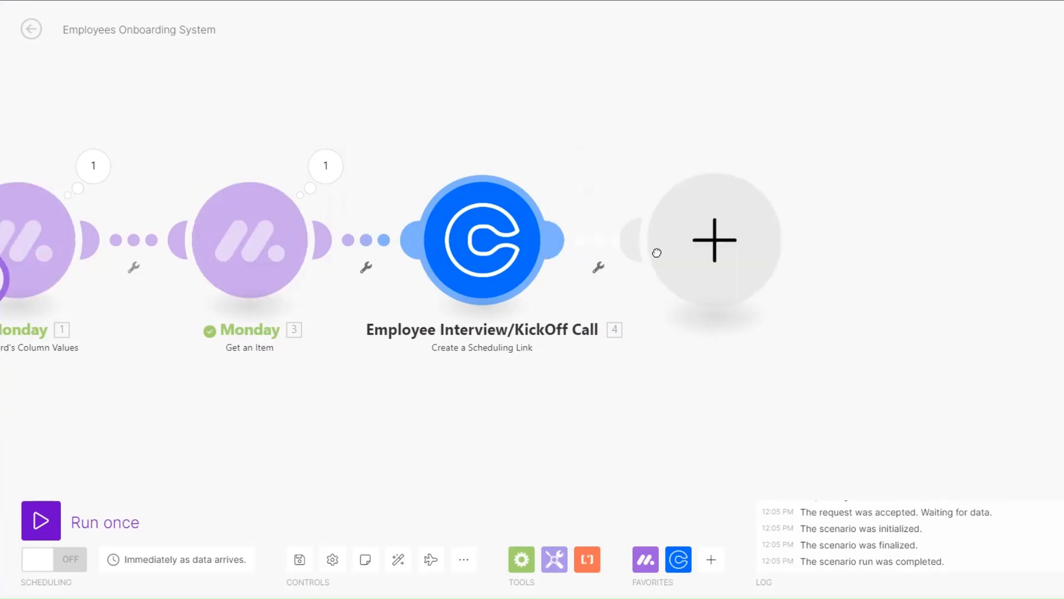
scroll(849, 310, down, 4)
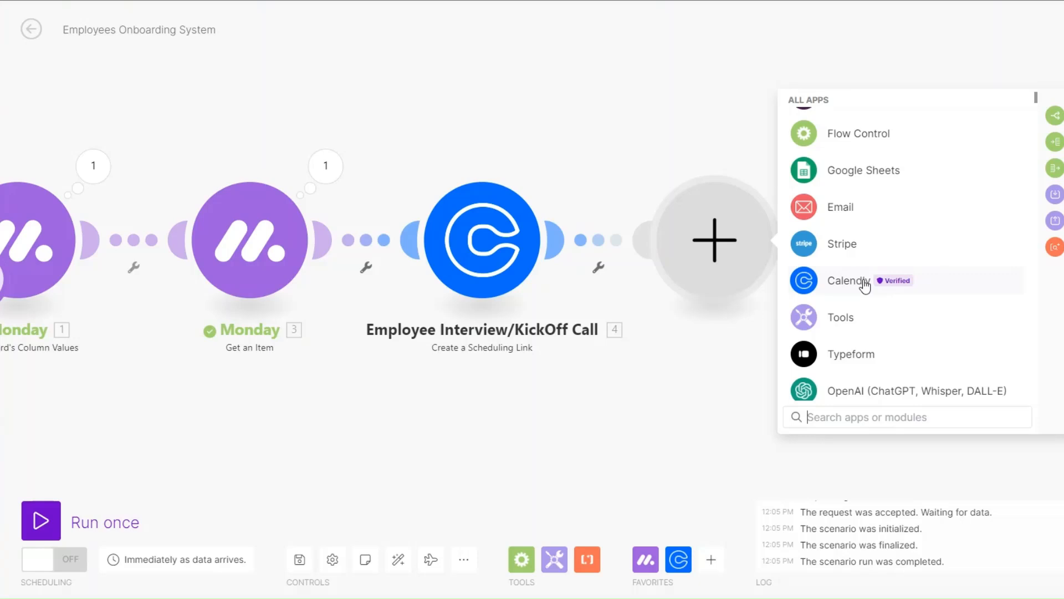
scroll(843, 277, down, 7)
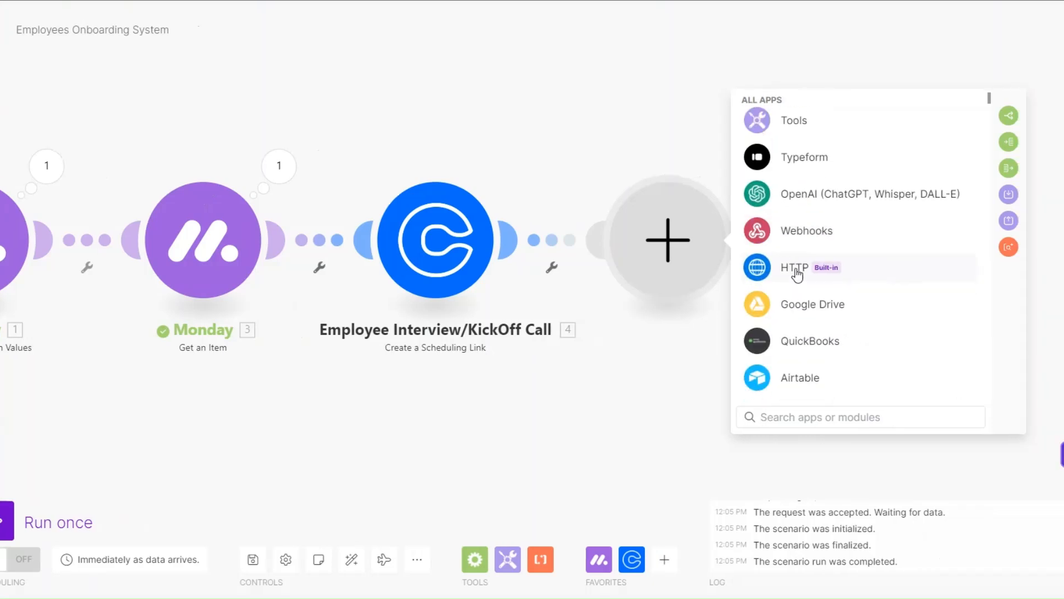
click(796, 314)
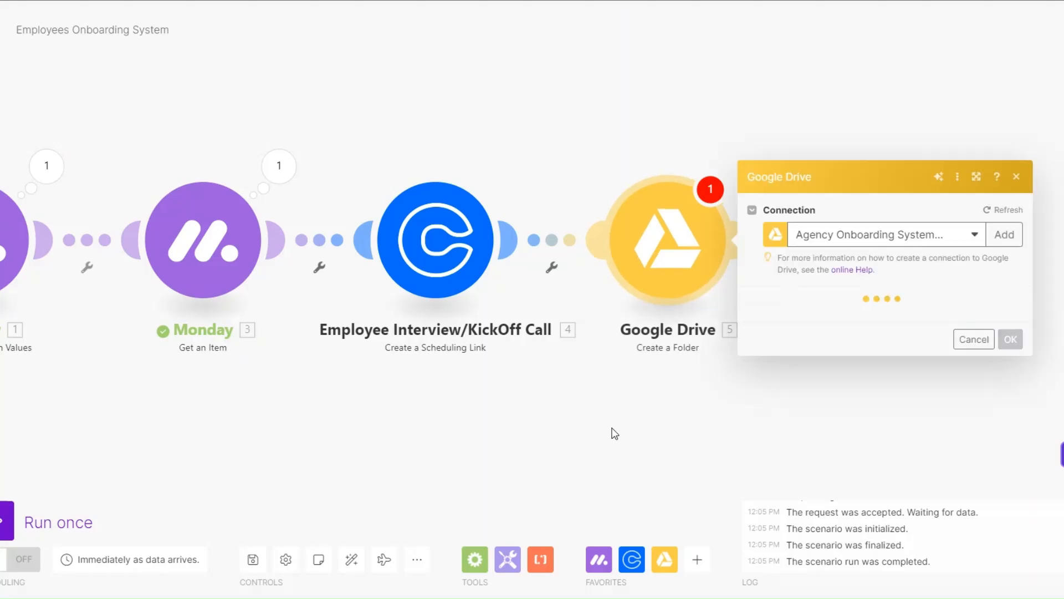
Add a filter labelled "If qualified" between the Calendly and Google Drive modules, with a text Equal to condition on "The call"
click(552, 267)
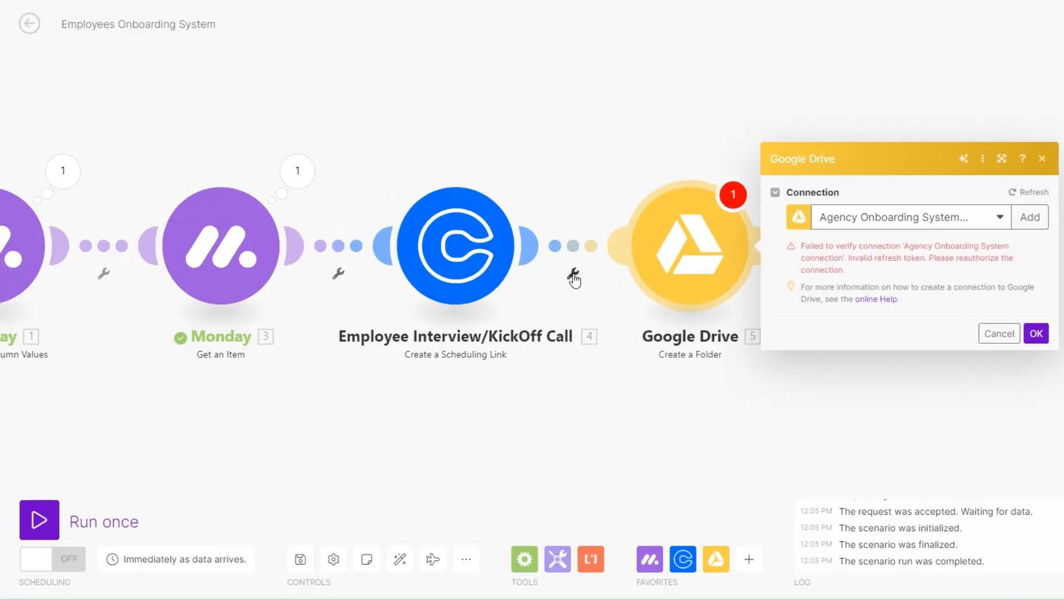
click(598, 309)
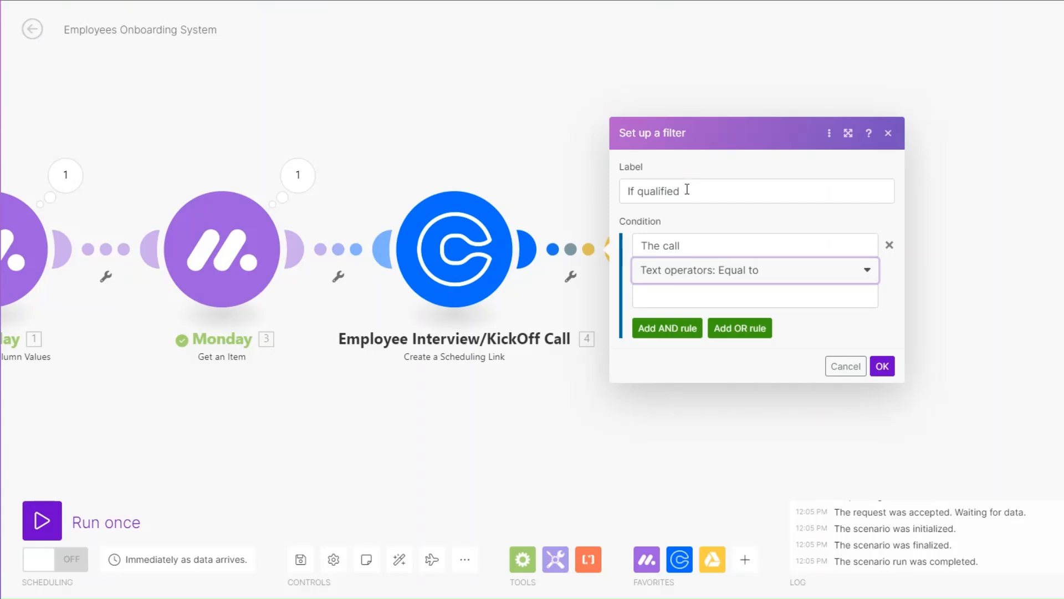
click(695, 251)
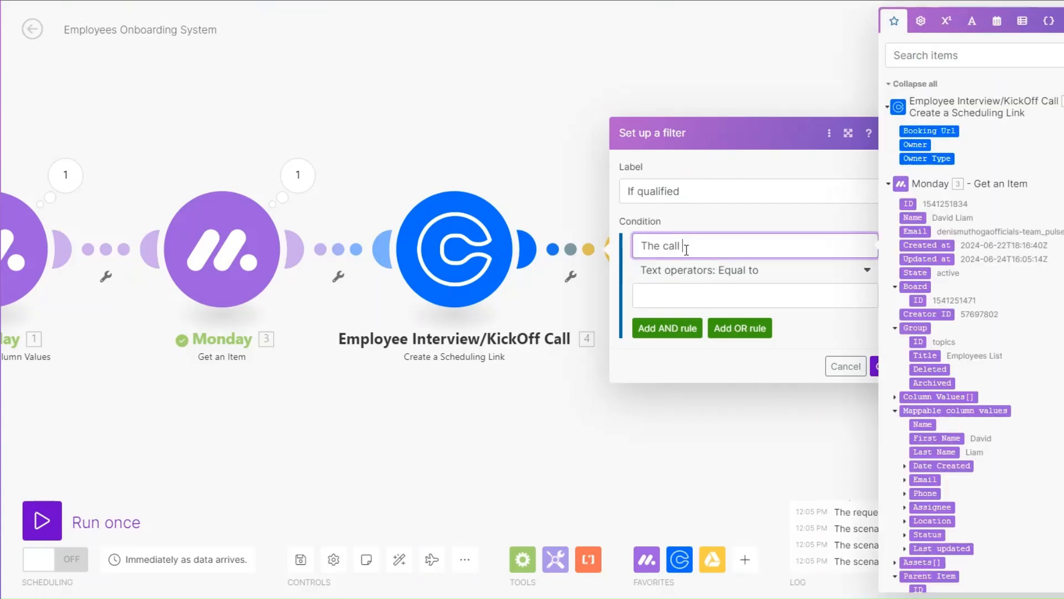
click(697, 300)
click(871, 369)
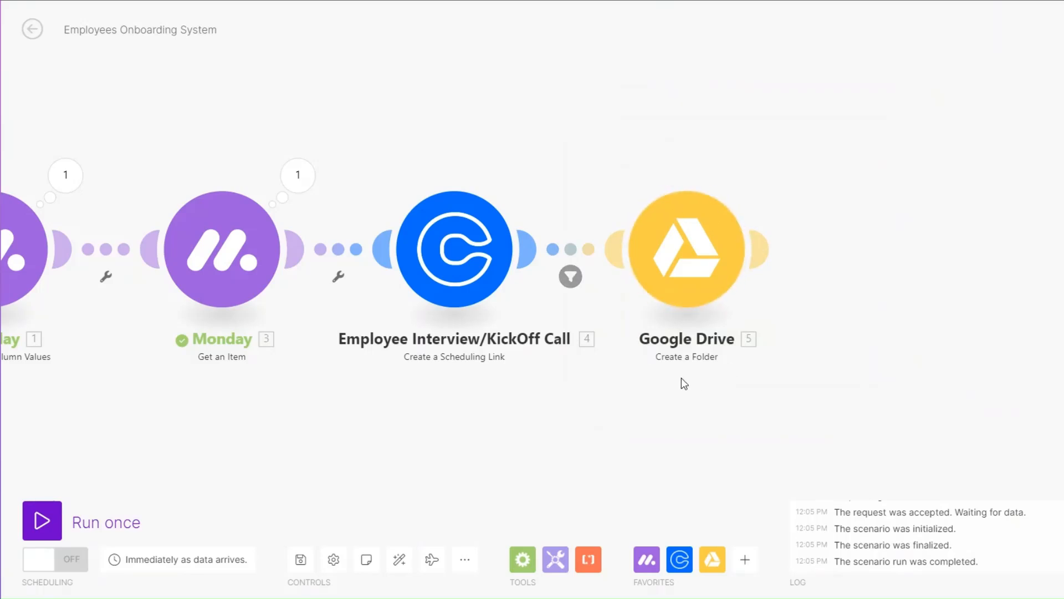
Configure the Google Drive folder in My Drive under Onboarding System, named with the Name from monday's Get an Item, and save it
drag(650, 391, 611, 388)
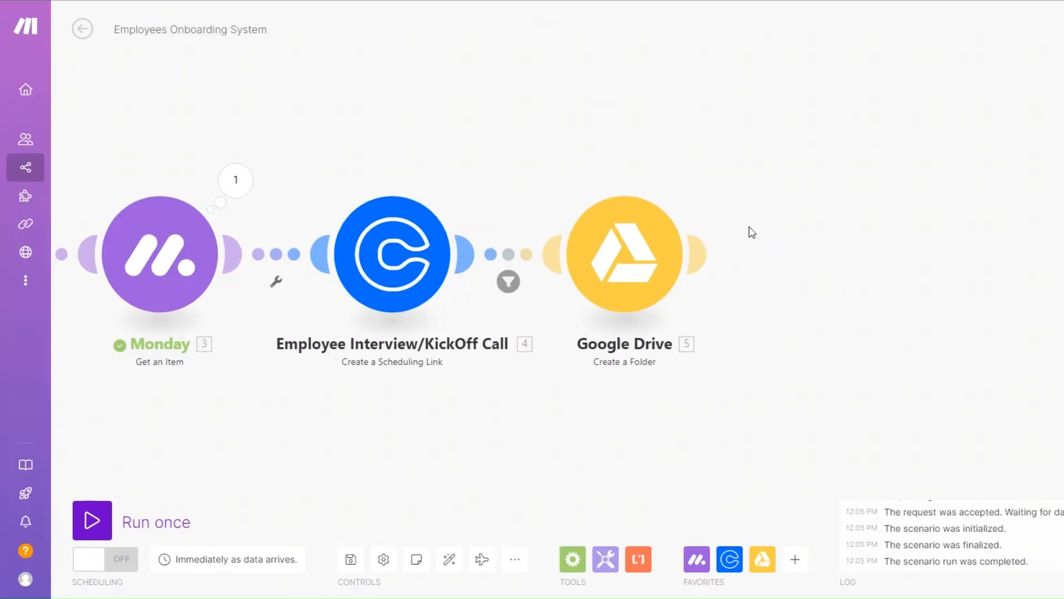
mouse_move(663, 263)
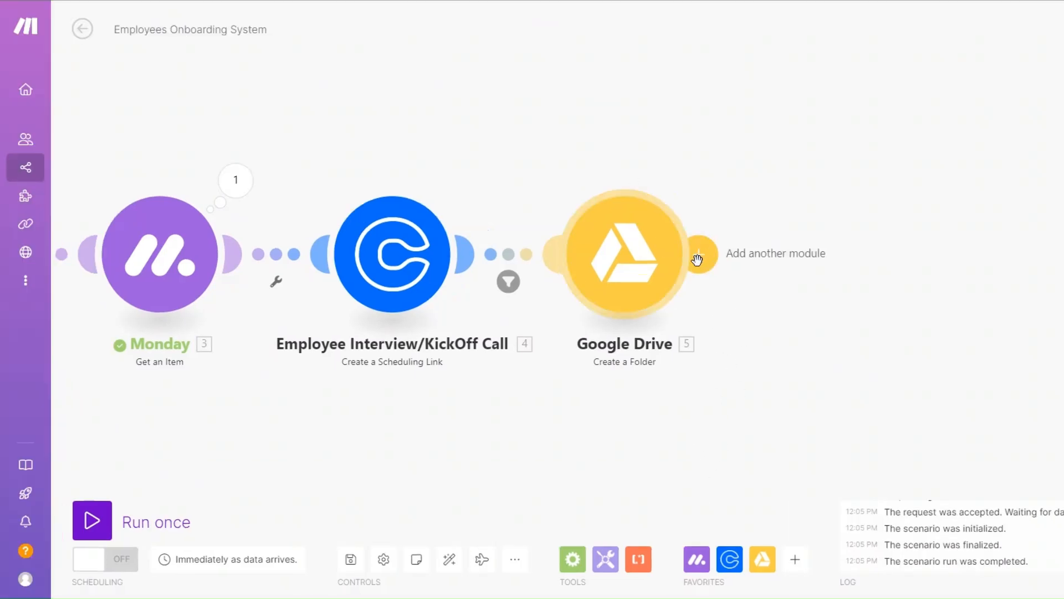
click(647, 266)
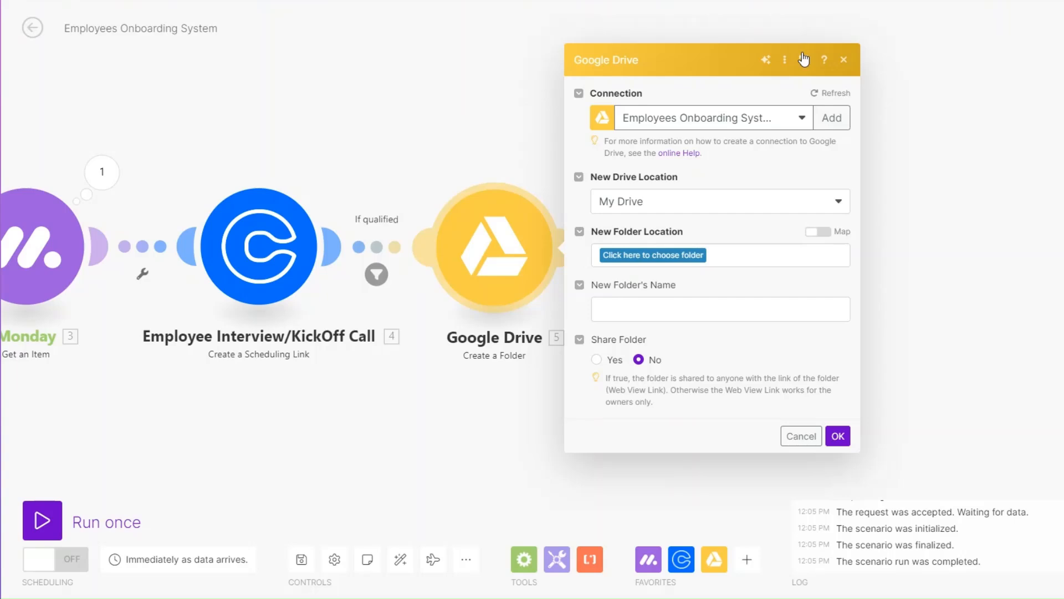
click(637, 203)
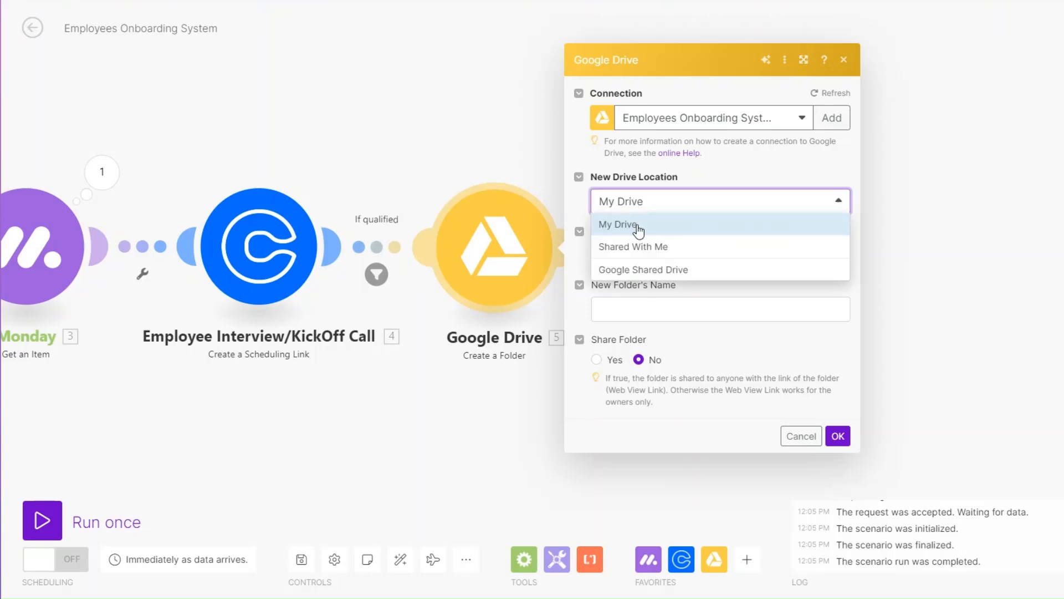
click(637, 226)
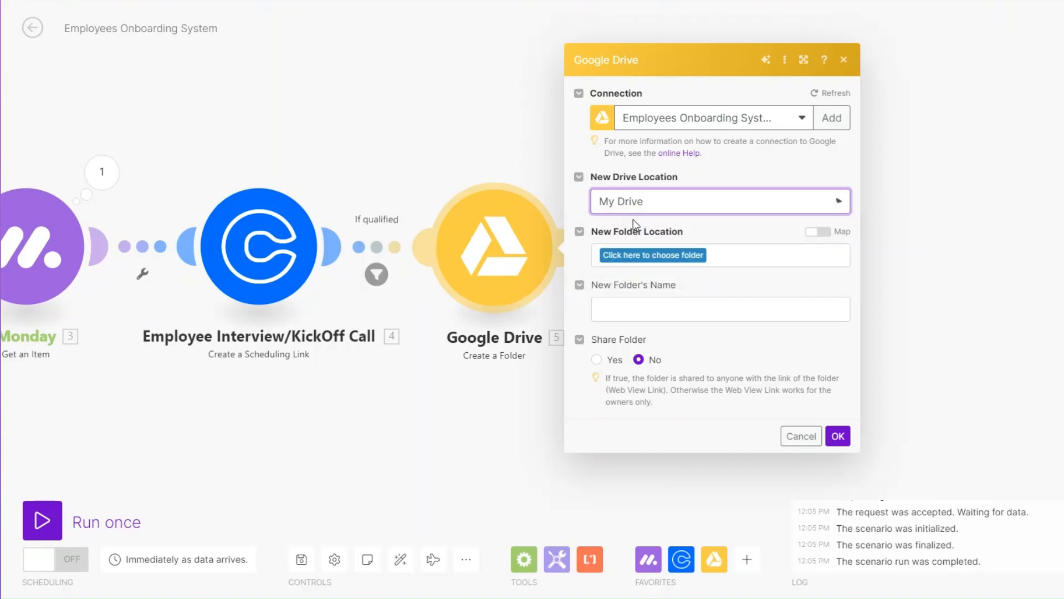
click(660, 257)
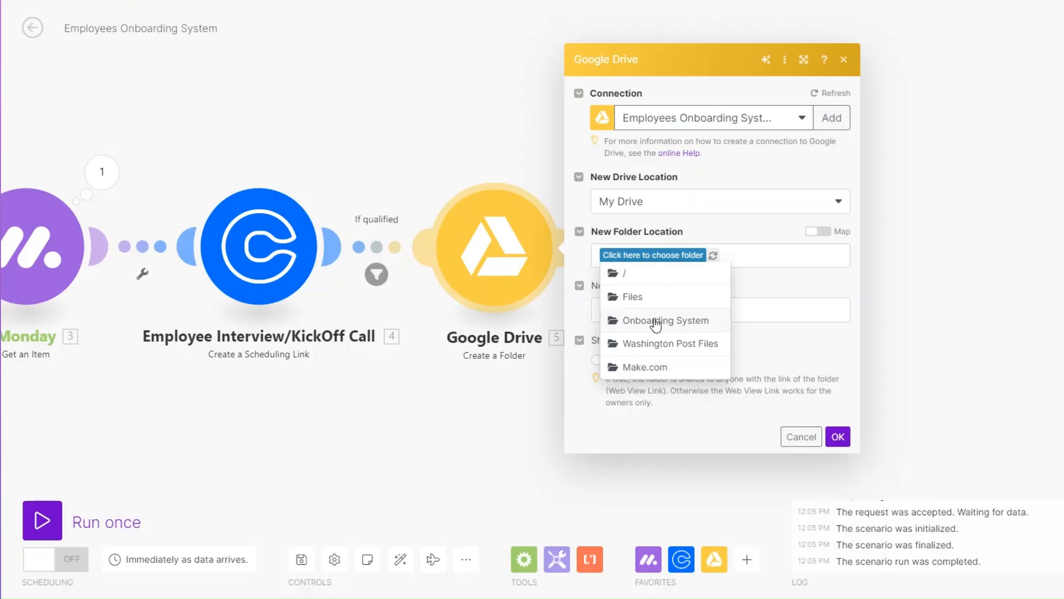
click(657, 321)
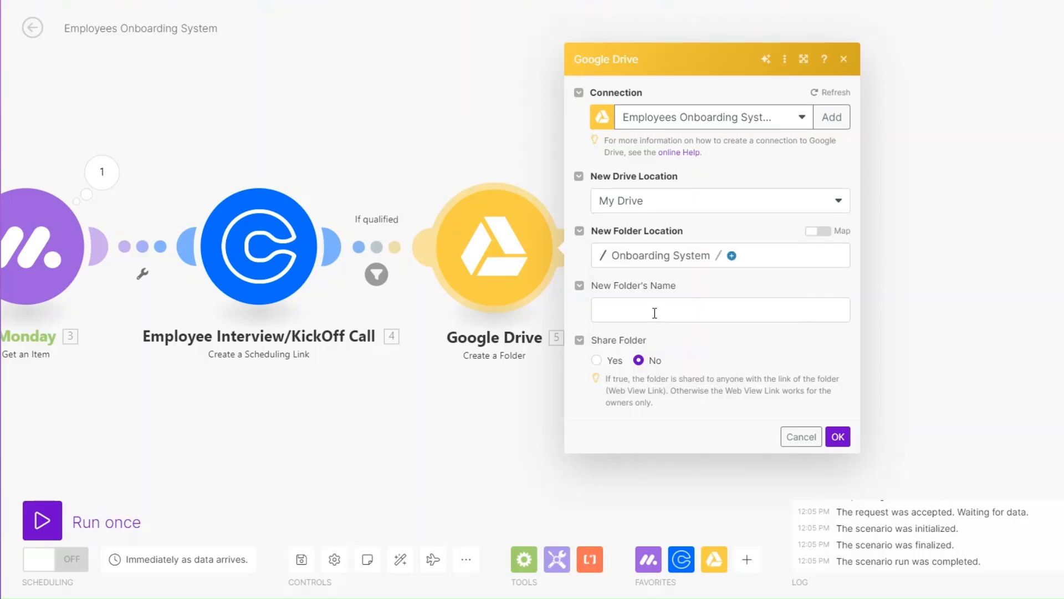
click(654, 313)
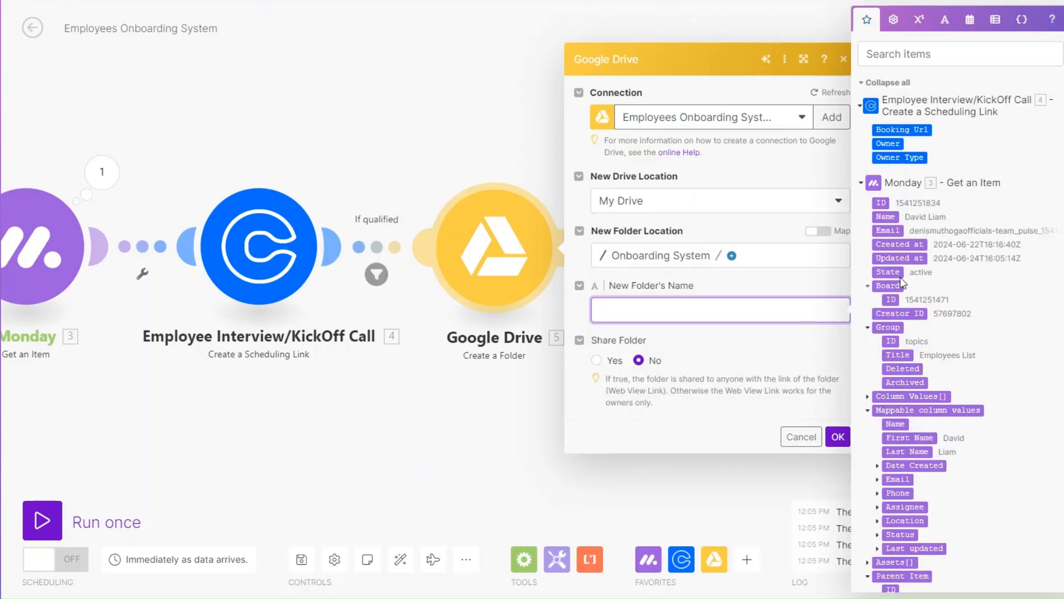
click(885, 216)
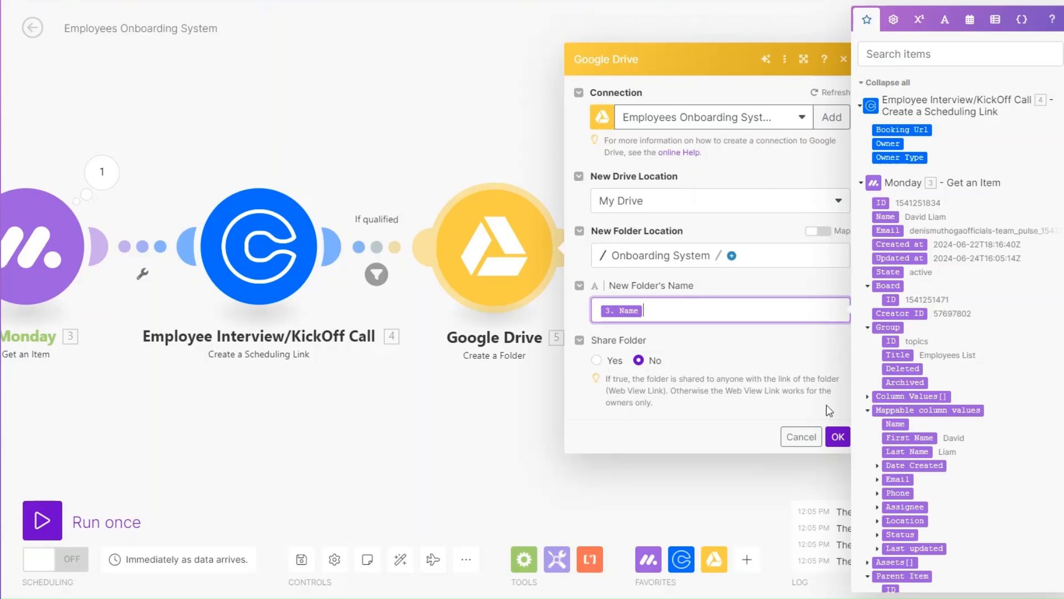
click(838, 436)
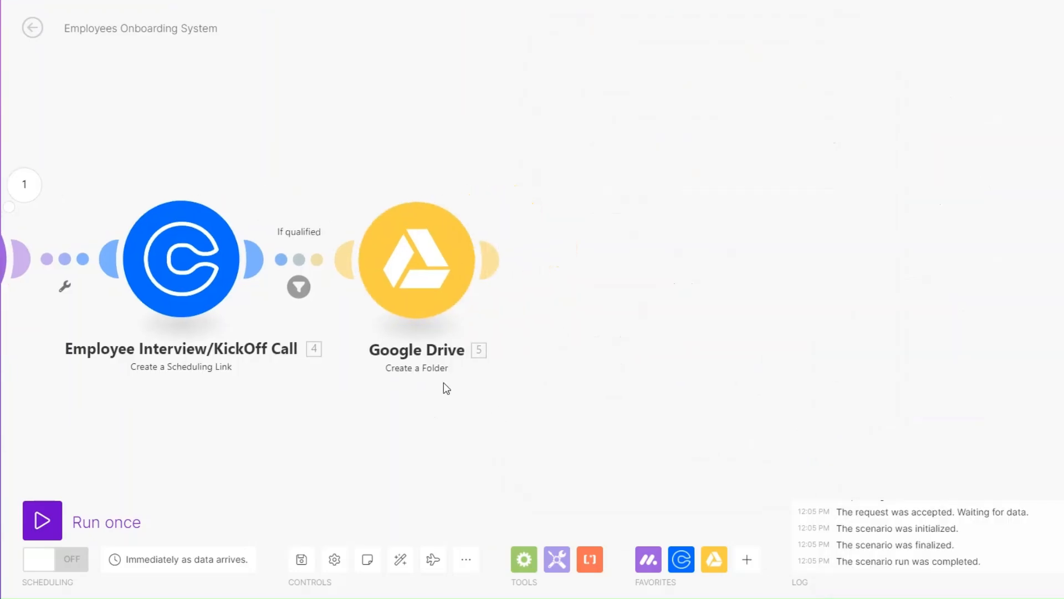
Rename the Google Drive module to "Employee Folder"
right_click(432, 275)
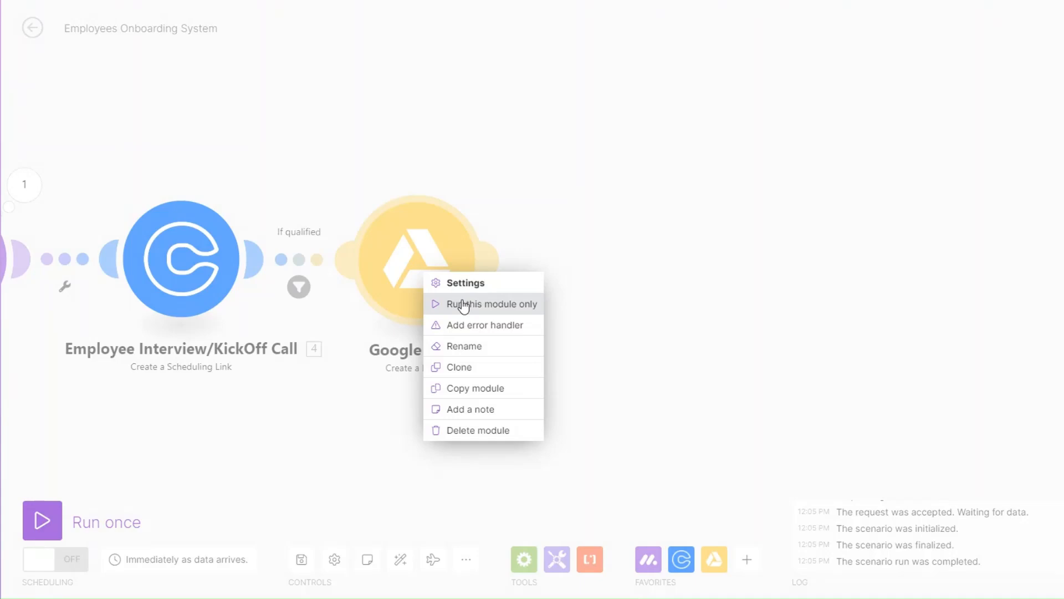
click(474, 346)
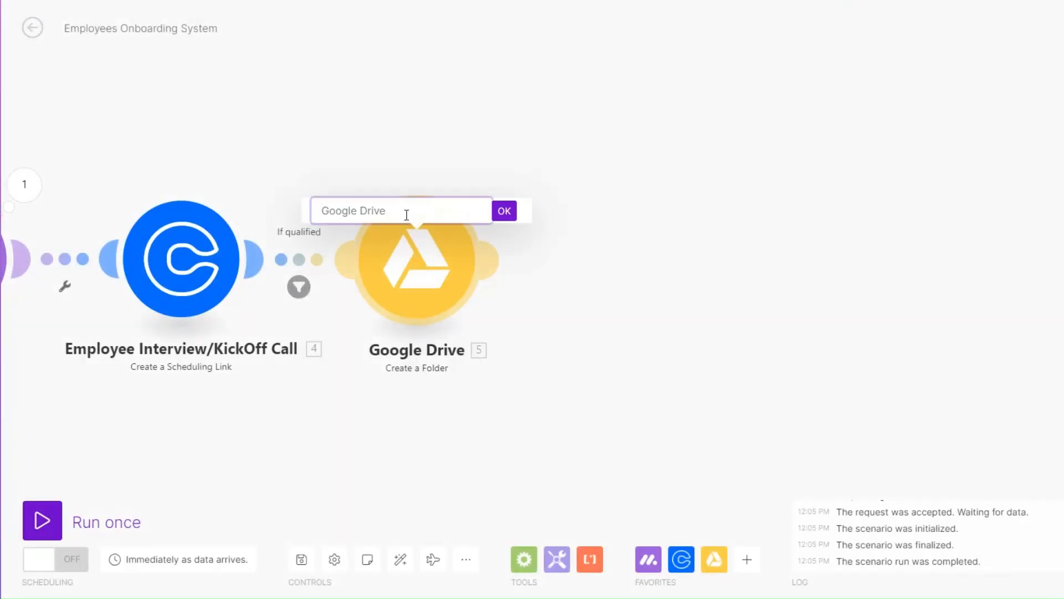
text(Employee Folder)
click(505, 210)
Add another Google Drive Create a Folder module after Employee Folder
click(490, 260)
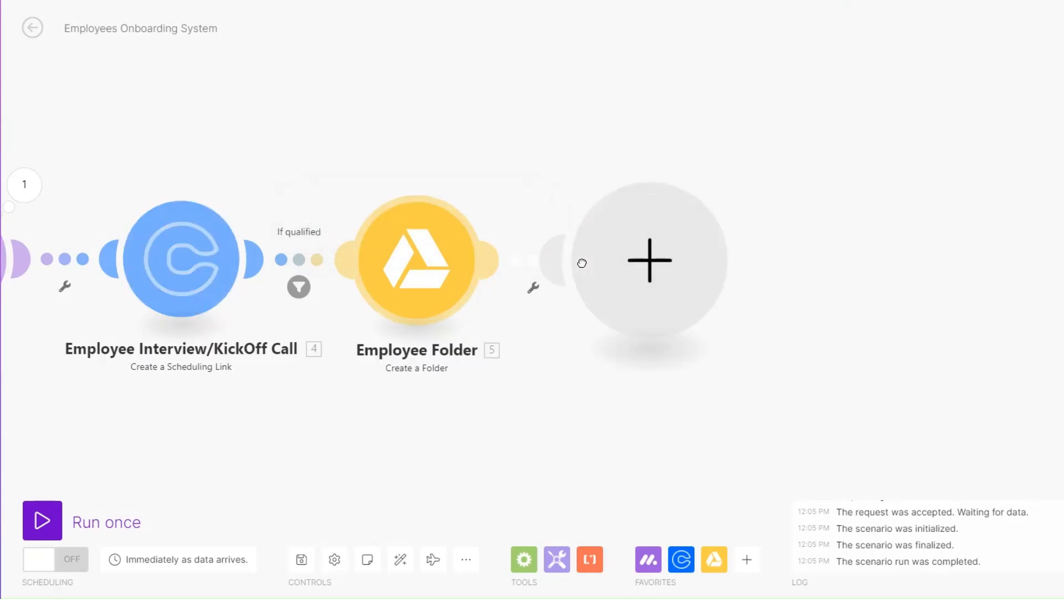
click(790, 246)
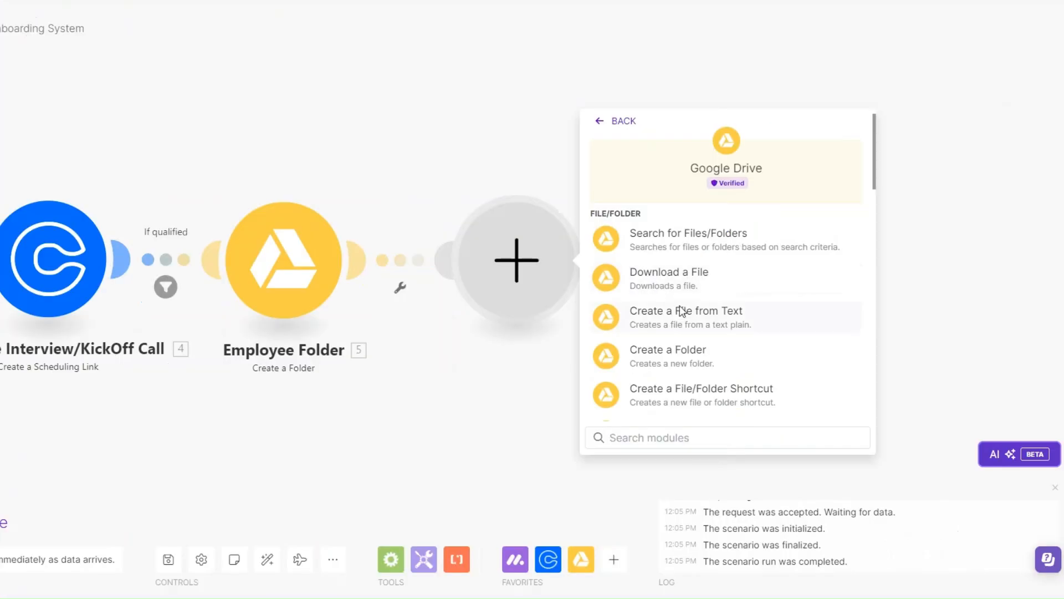
click(685, 359)
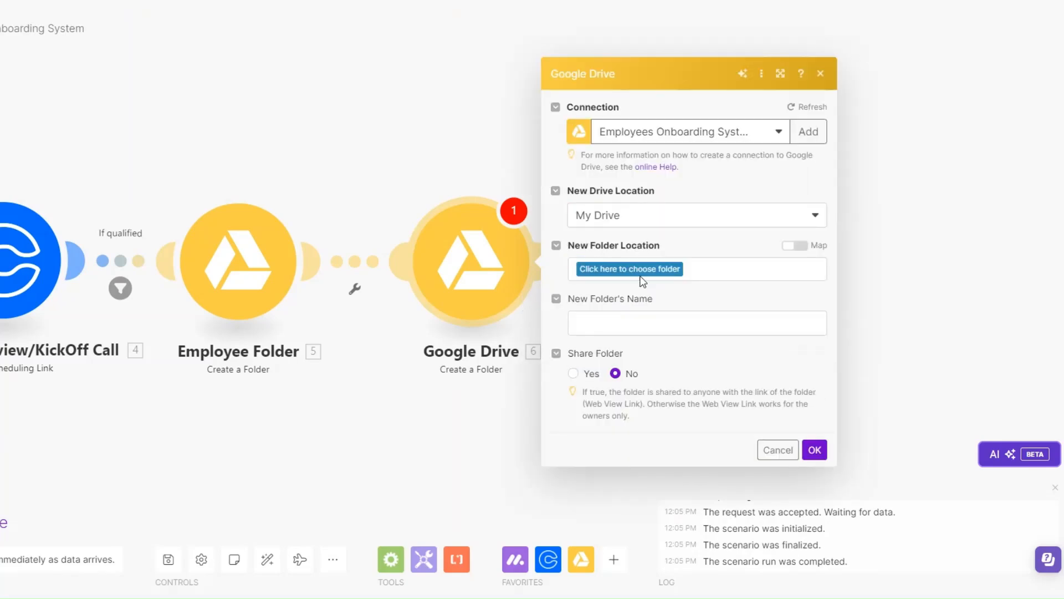
Set the new folder's location to Onboarding System and its name to "Upcoming Tasks", and save the module
click(634, 268)
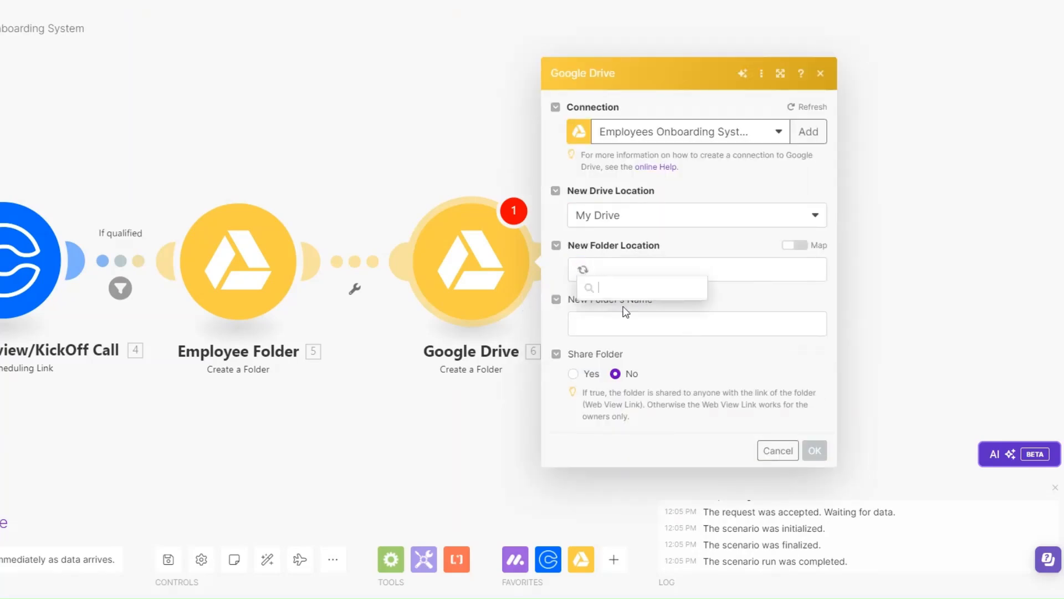
click(623, 333)
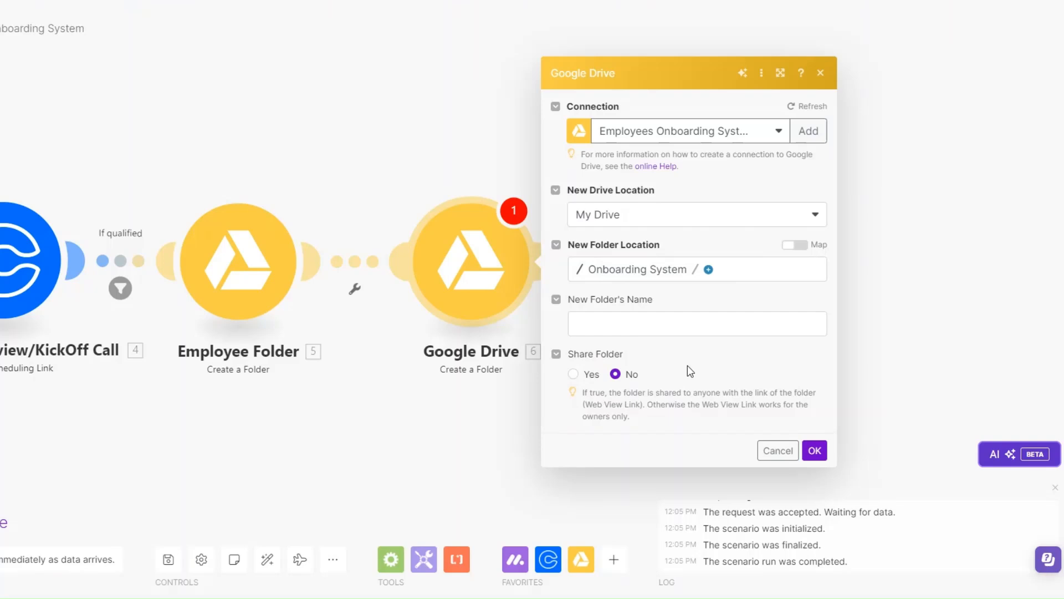
click(650, 327)
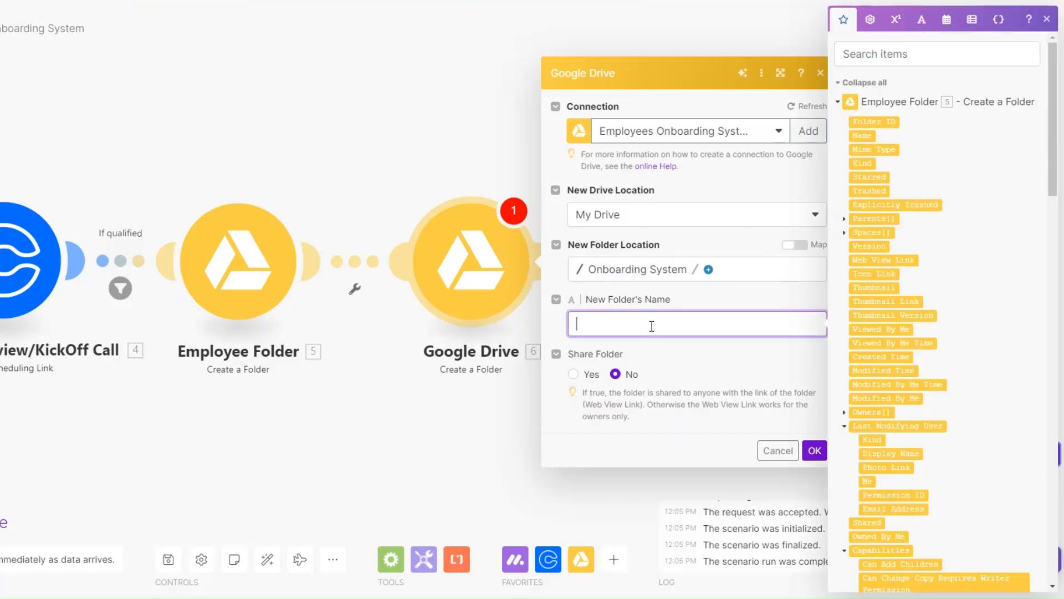
text(Upcoming Tasks)
click(814, 449)
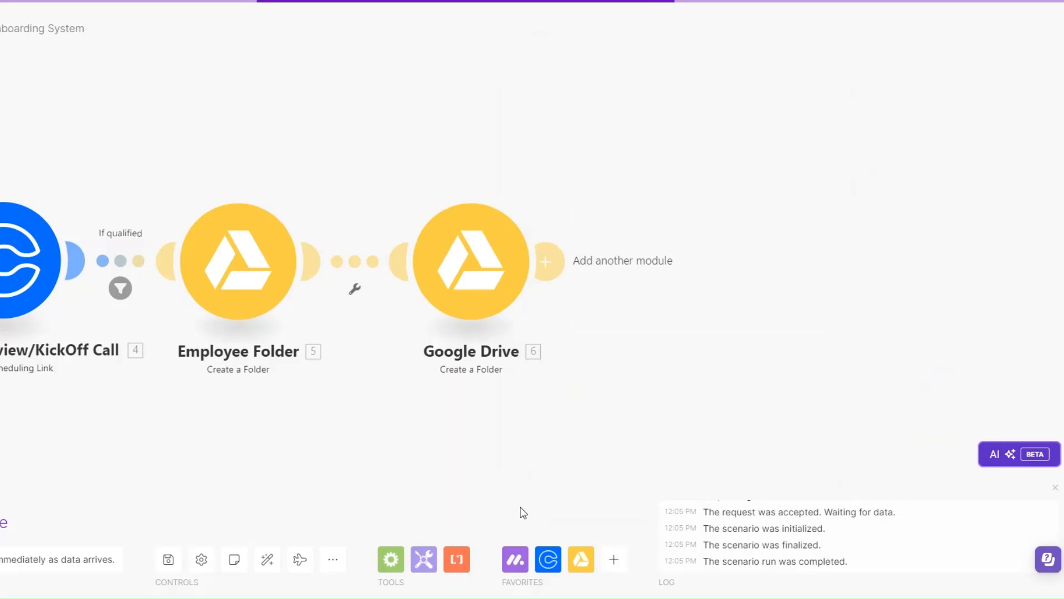
Rename the last Google Drive module to "Upcoming Tasks"
right_click(465, 249)
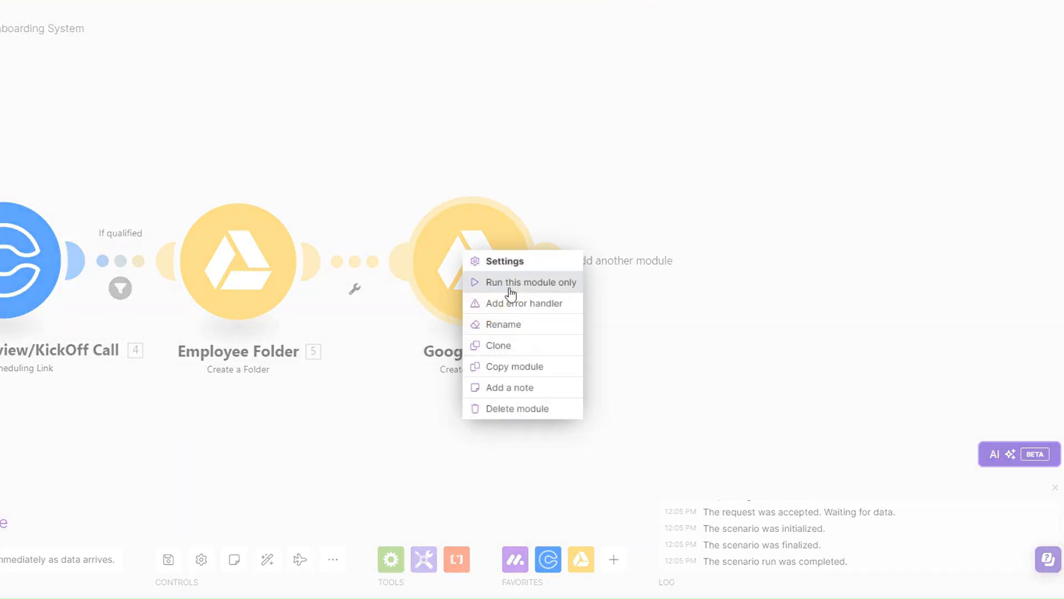
click(513, 330)
text(Upcom)
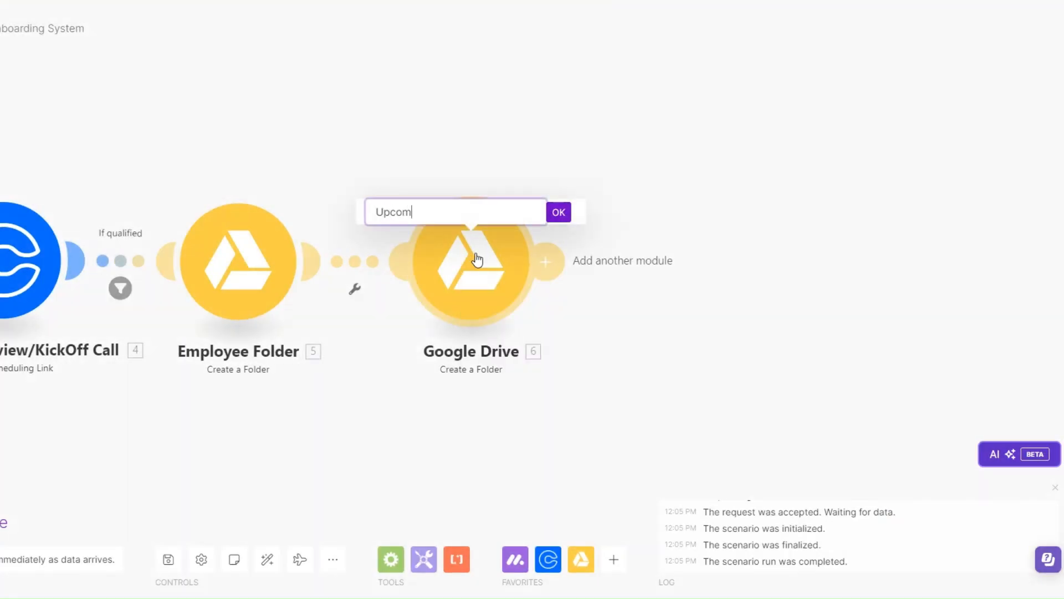
text(ing Tasks)
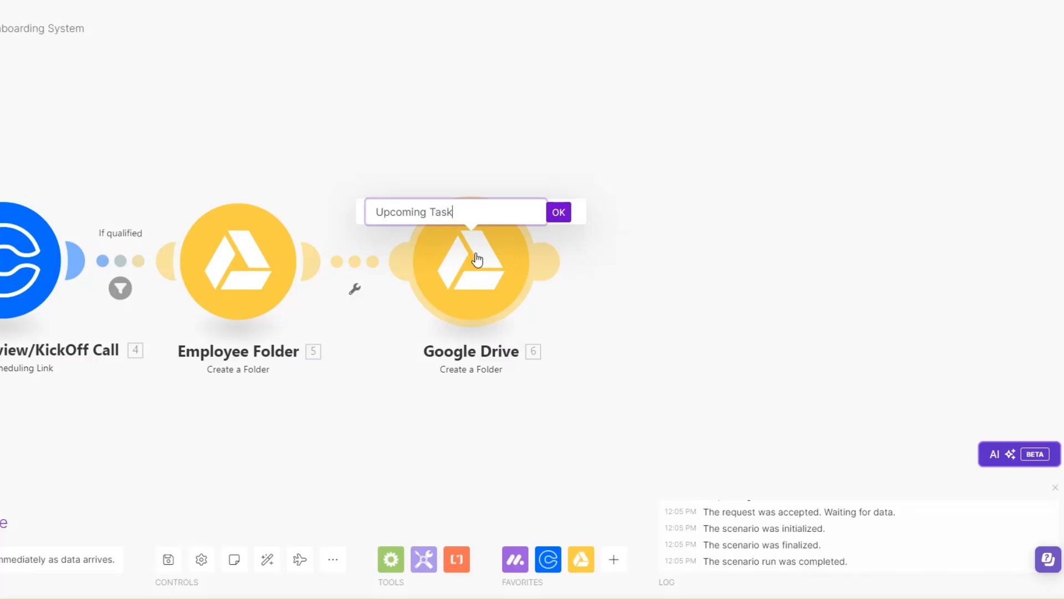
click(558, 213)
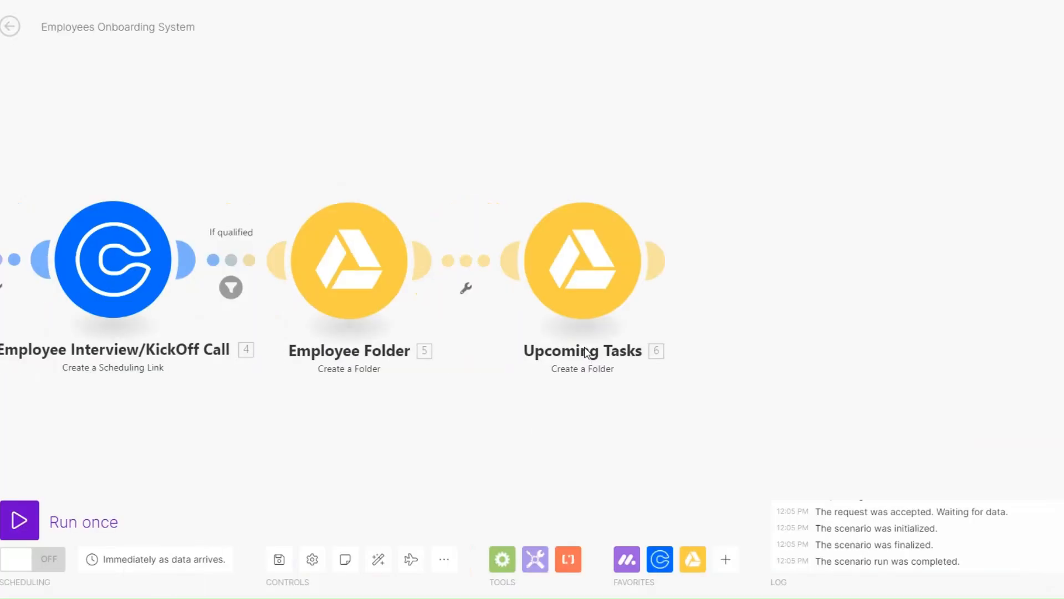
Insert a Google Drive Create a Folder module between Employee Folder and Upcoming Tasks, moving Upcoming Tasks aside to make room
drag(477, 288, 671, 288)
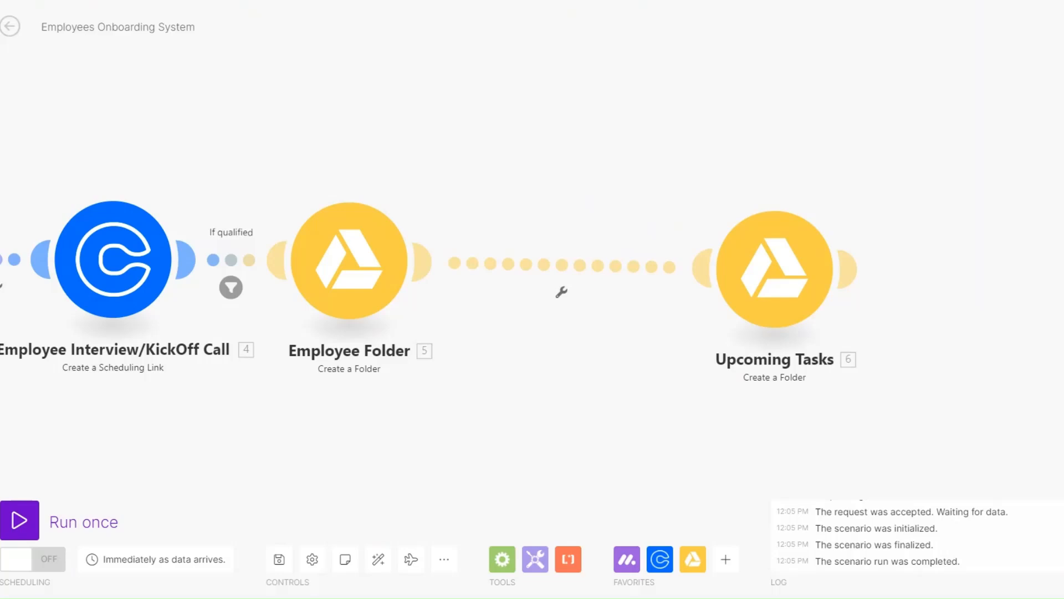
click(693, 561)
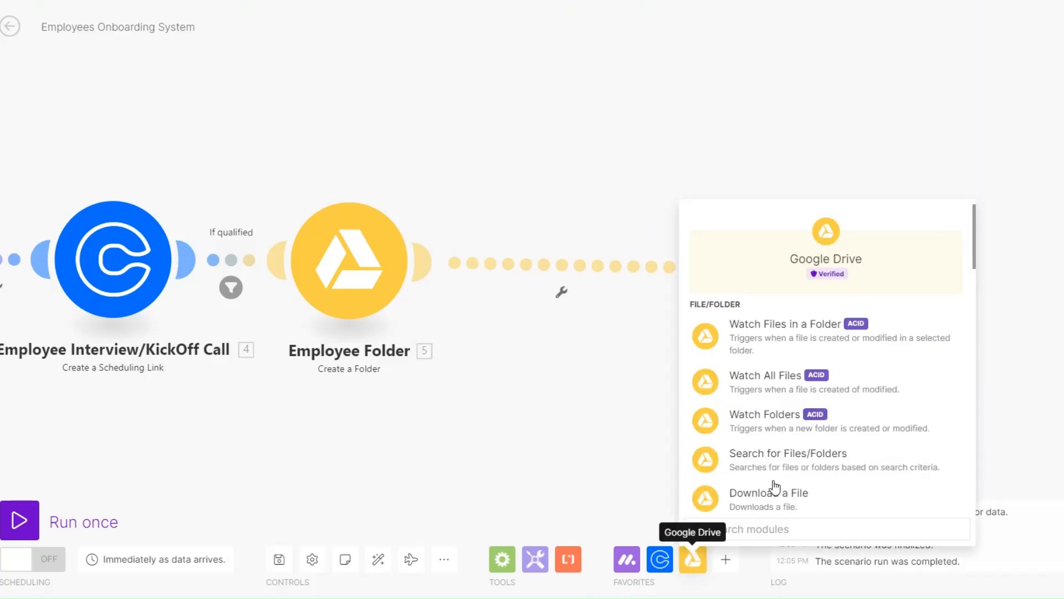
scroll(768, 442, down, 2)
click(769, 445)
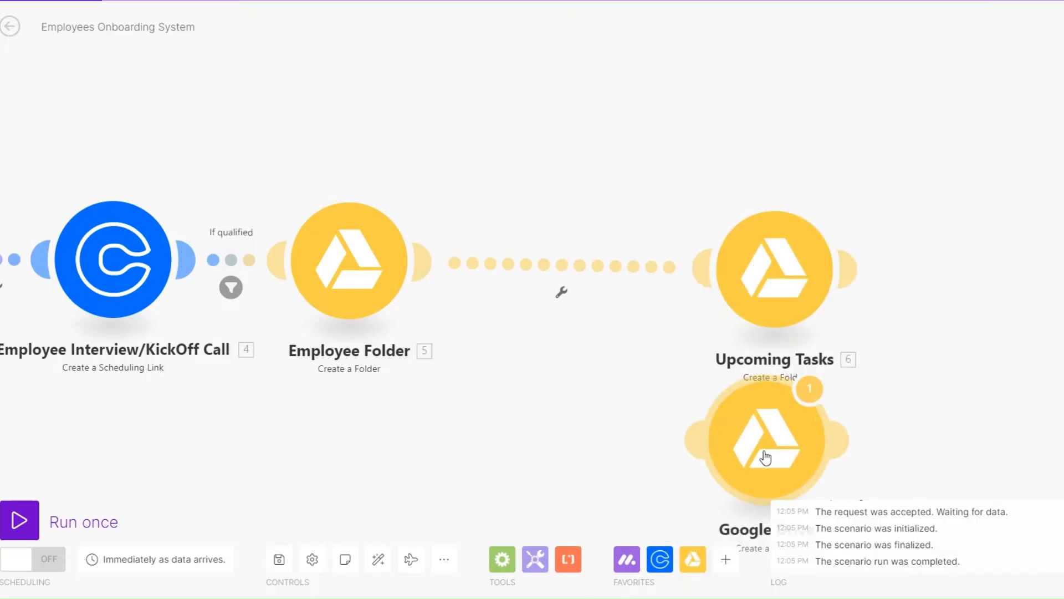
drag(765, 444, 556, 284)
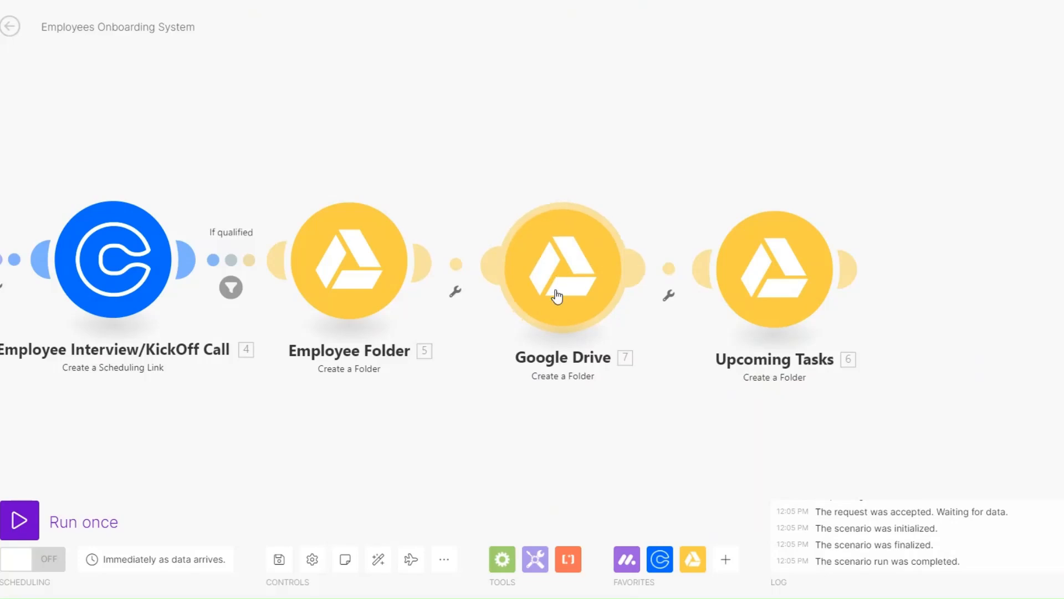
Configure the inserted module to create a folder named "Current Tasks" in Onboarding System, and save it
click(554, 271)
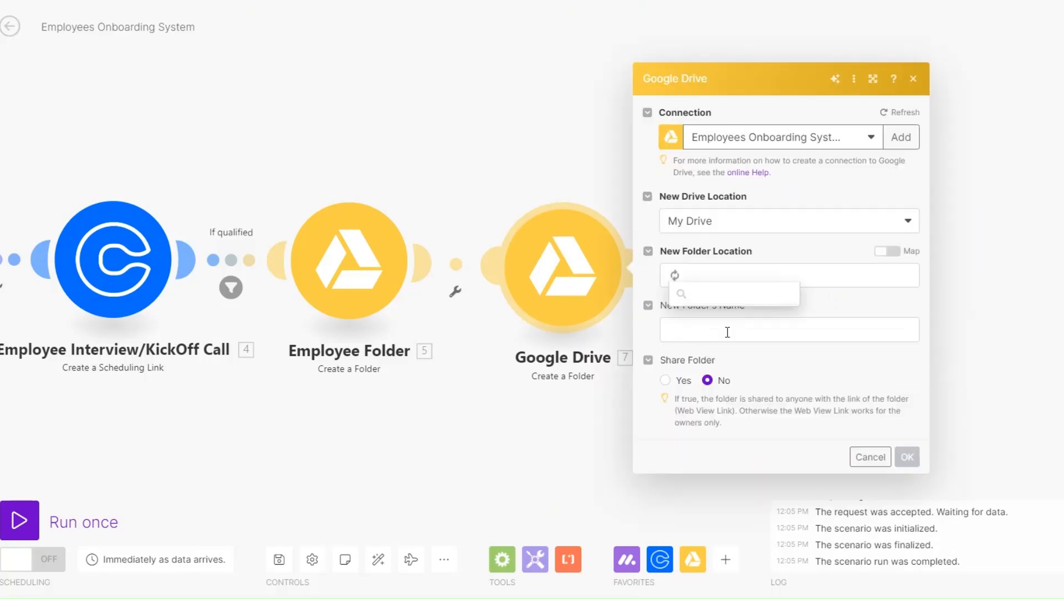
click(725, 339)
click(736, 328)
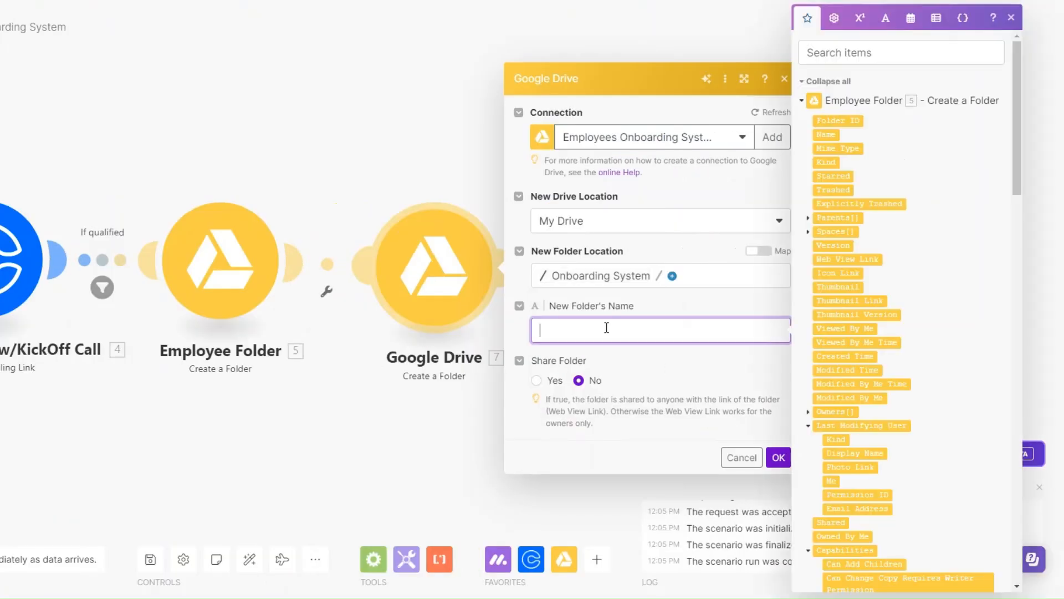
text(Current Tasks)
click(778, 457)
Rename the Google Drive module between Employee Folder and Upcoming Tasks to "Current Tasks"
right_click(428, 306)
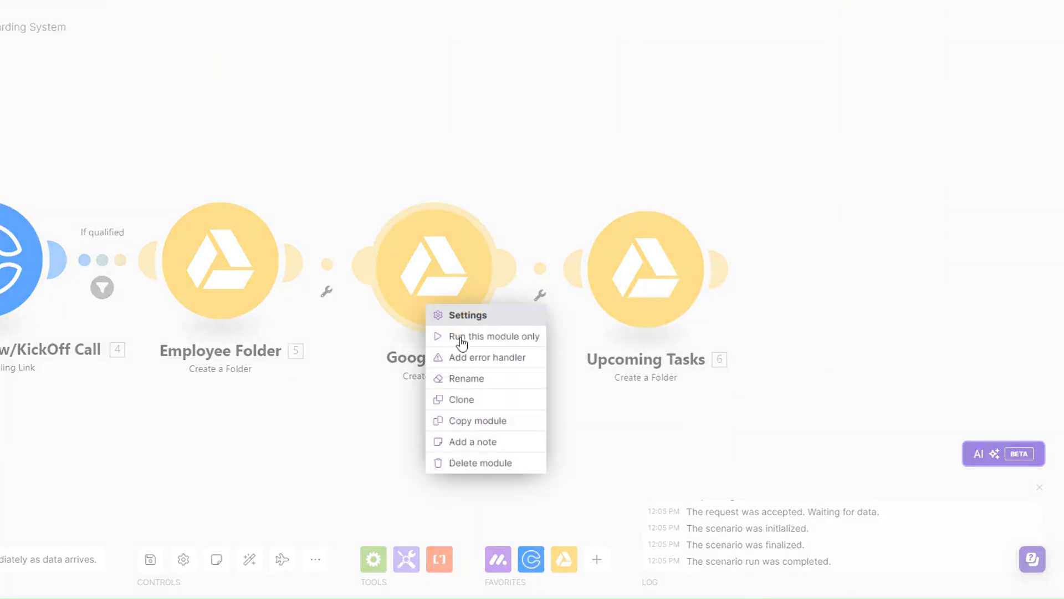
click(465, 378)
text(Current Tasks)
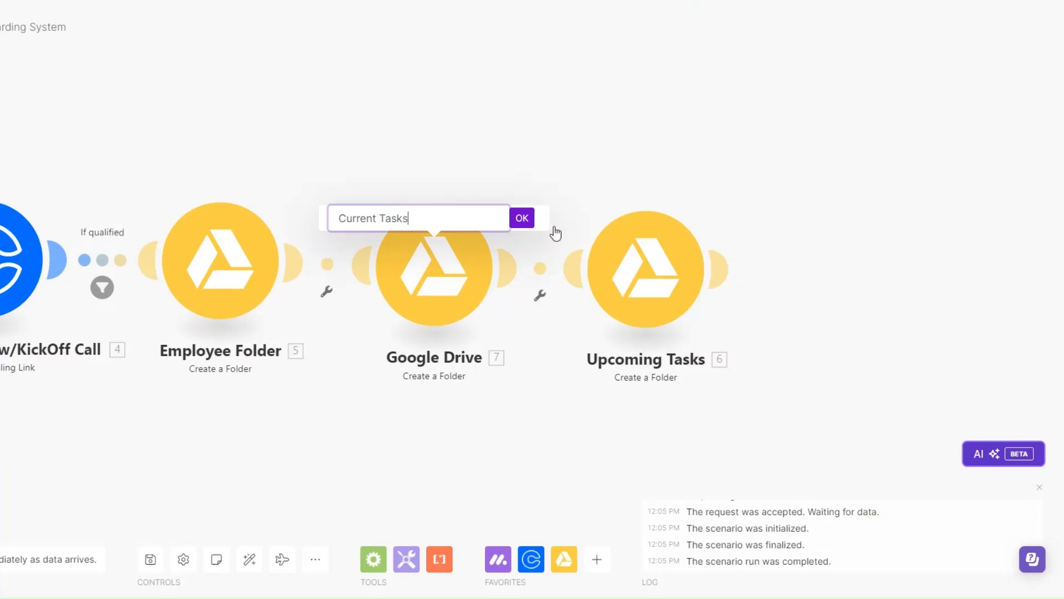
click(524, 222)
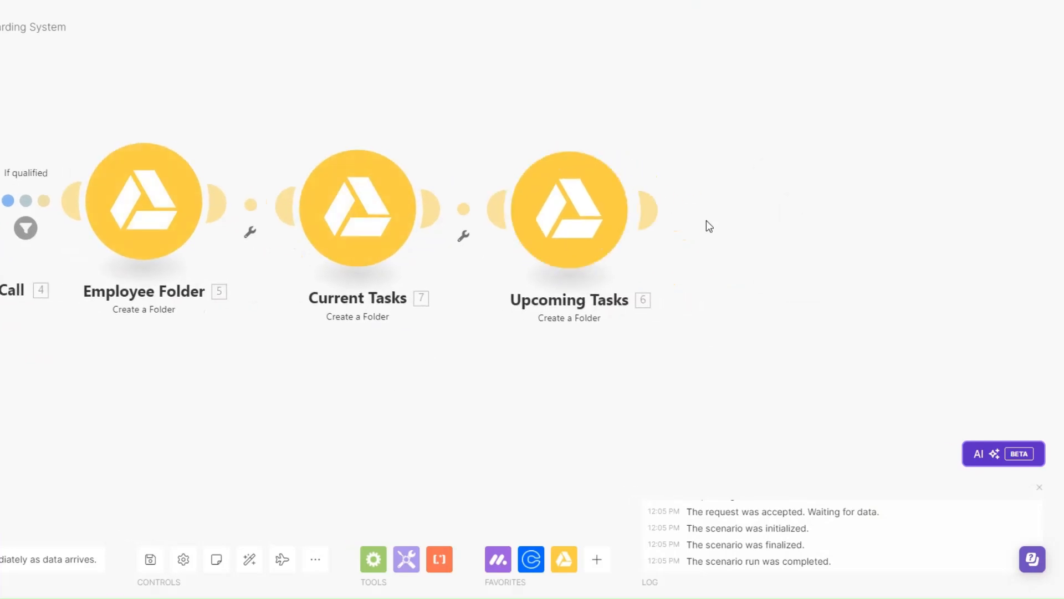
Add a Google Drive Create a Folder module after Upcoming Tasks
click(641, 208)
click(820, 188)
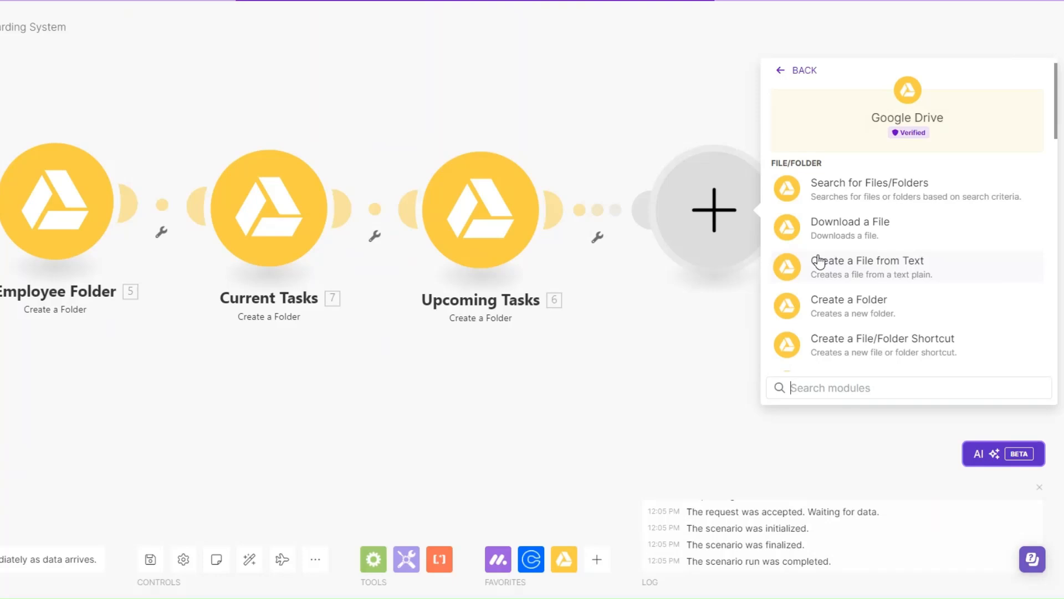
scroll(837, 316, down, 3)
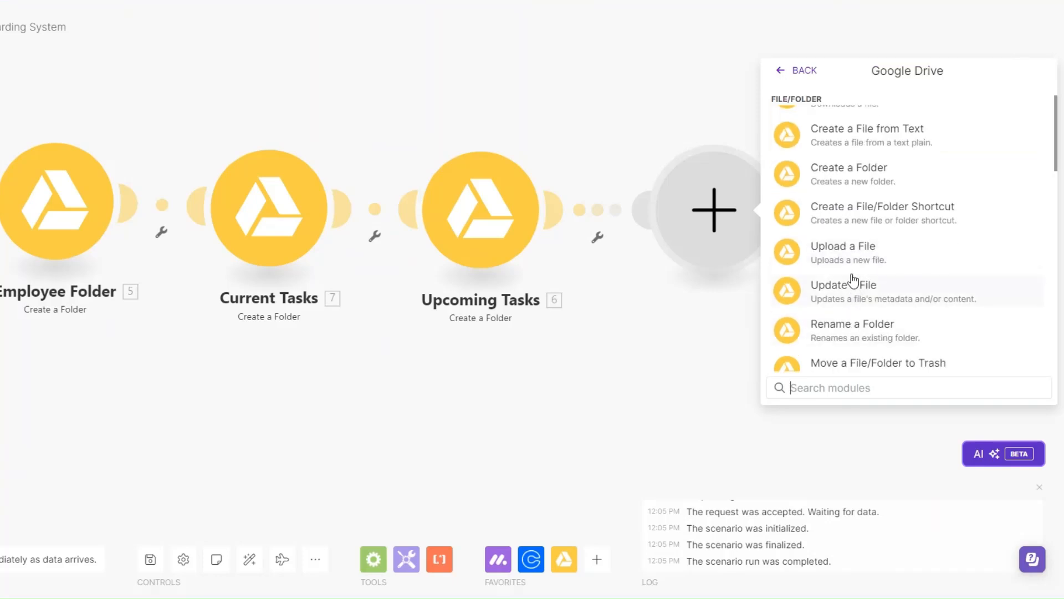
click(834, 178)
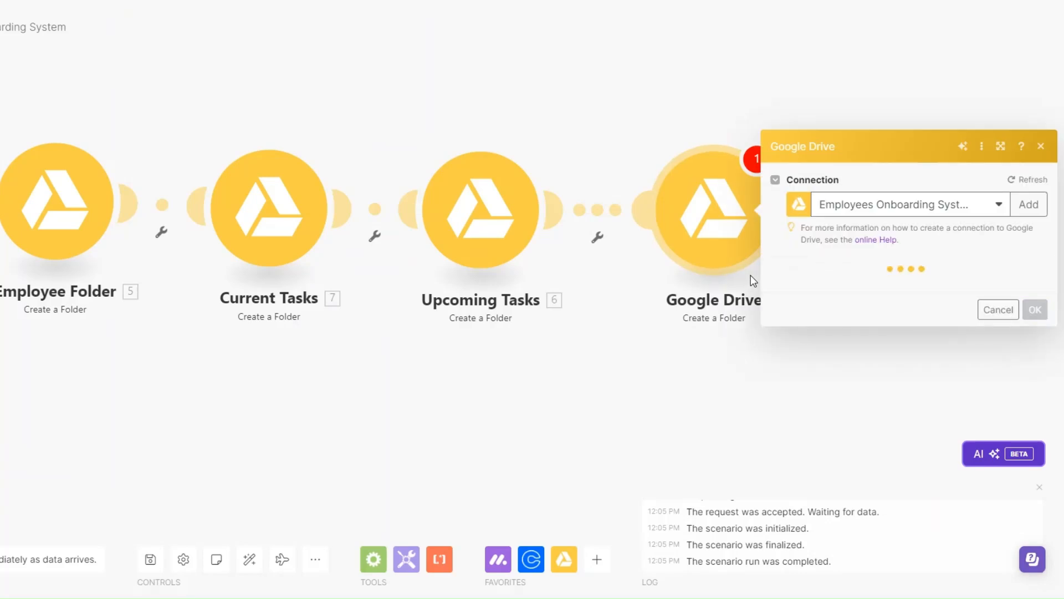
Set the new folder's location to Onboarding System and its name to "Documents/Materials", copy that name, and save the module
click(630, 235)
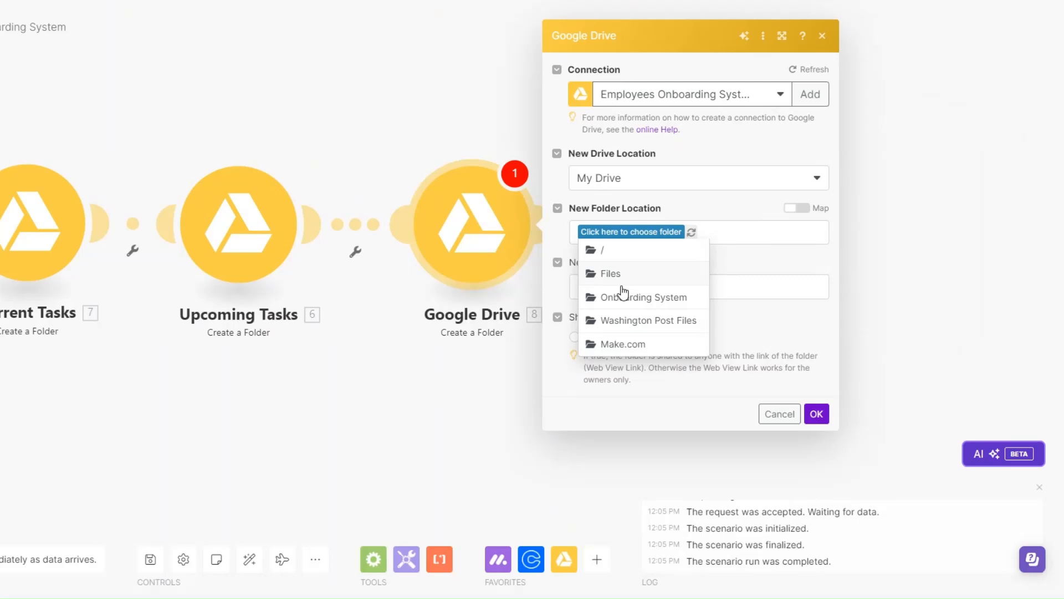
click(622, 292)
click(625, 289)
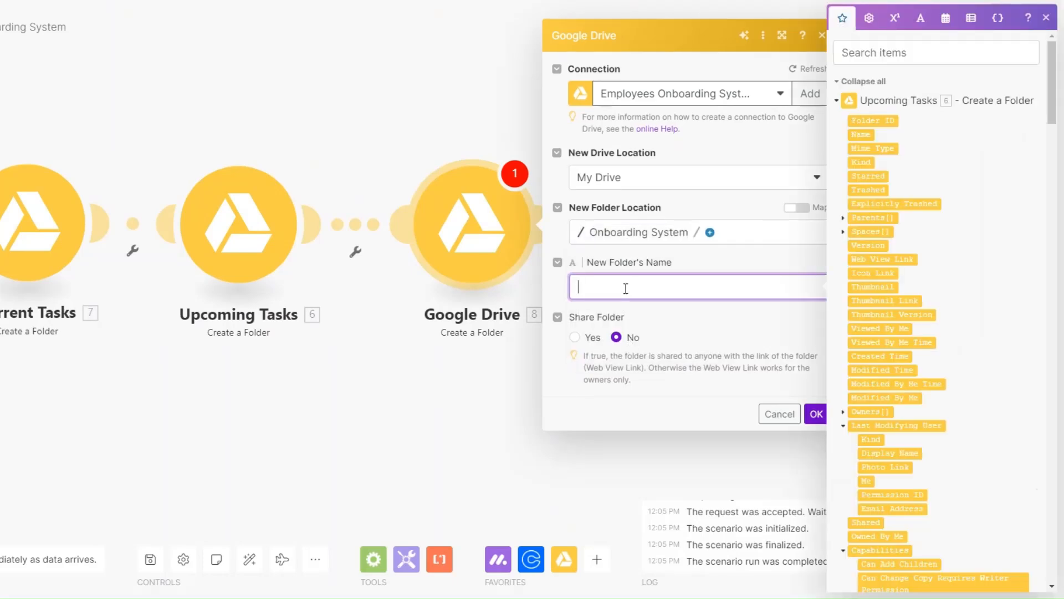
text(Documents/Materials)
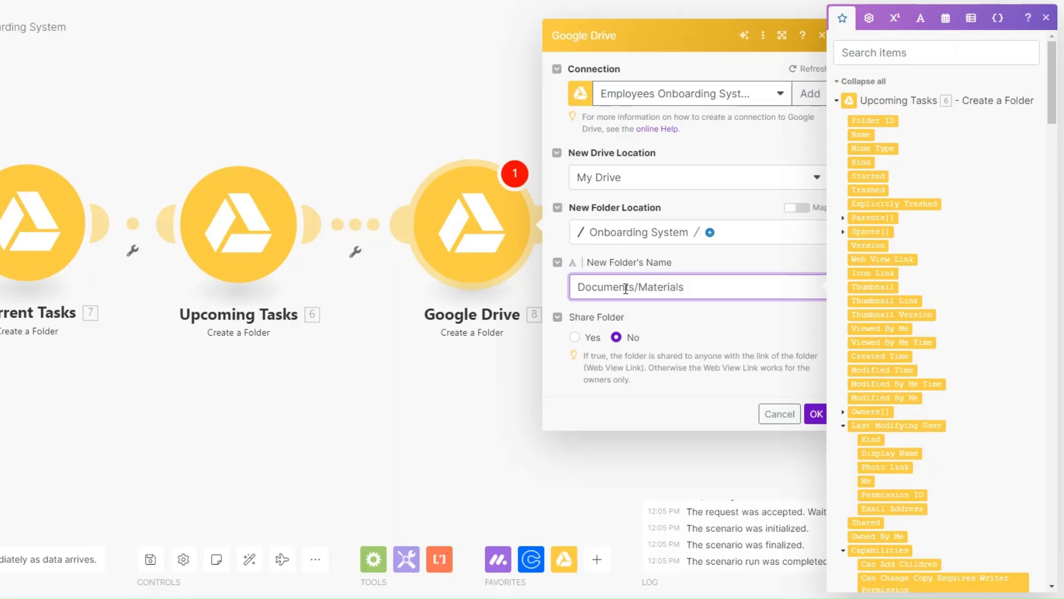
key(ctrl+a)
key(ctrl+c)
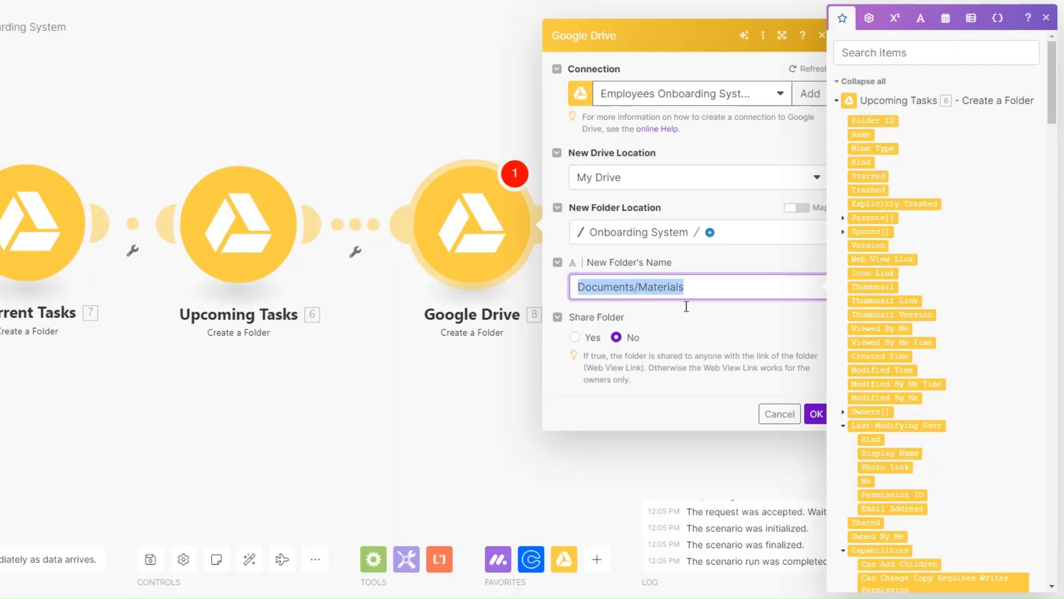
click(816, 414)
Rename the last Google Drive module to "Documents/Materials" using the copied folder name
right_click(488, 242)
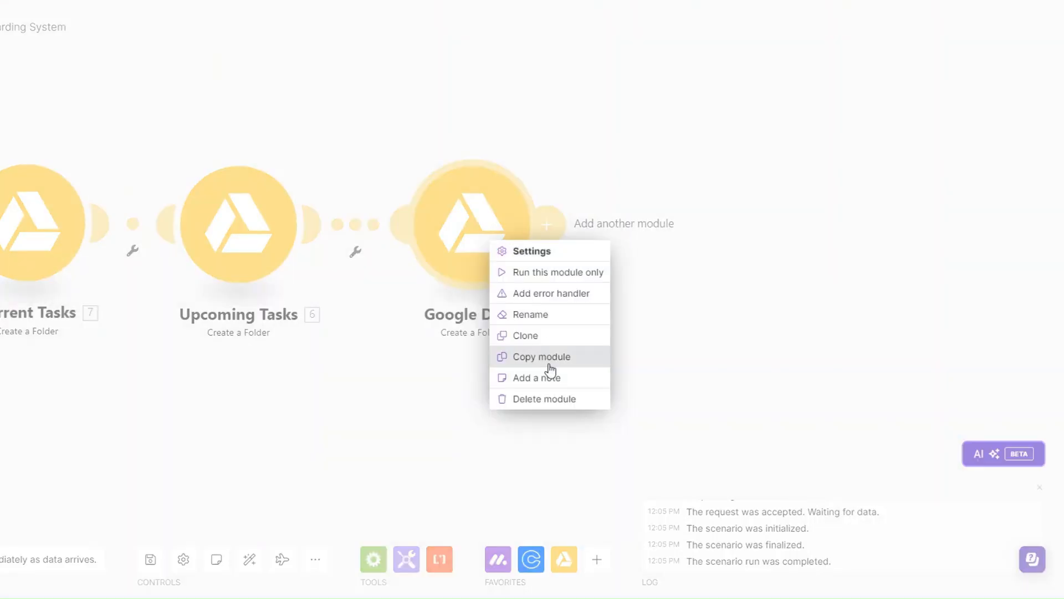
click(531, 313)
key(ctrl+v)
click(563, 177)
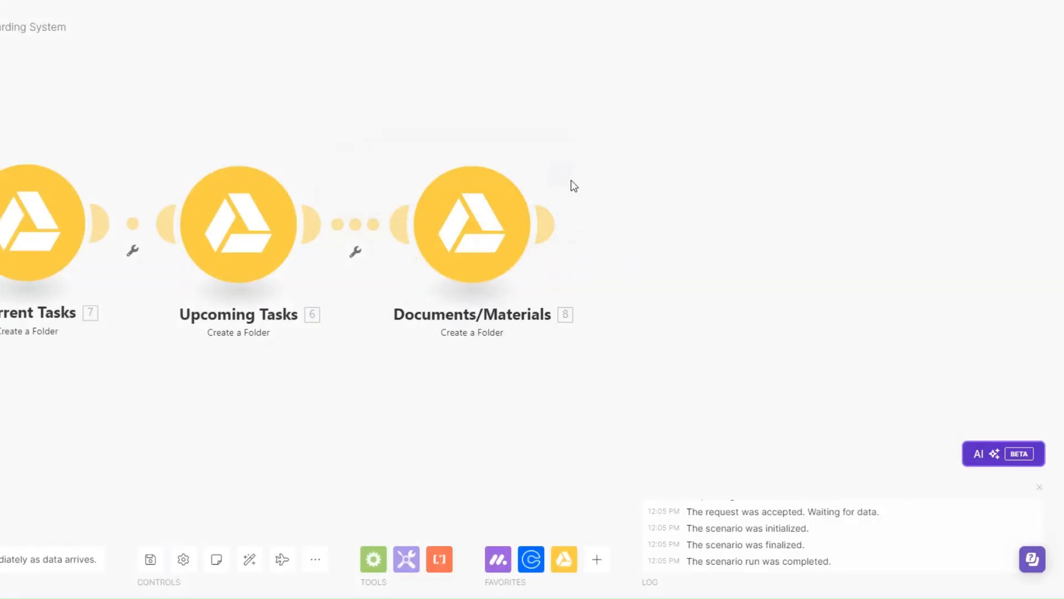
Save the scenario and auto-align its modules
drag(281, 425, 496, 427)
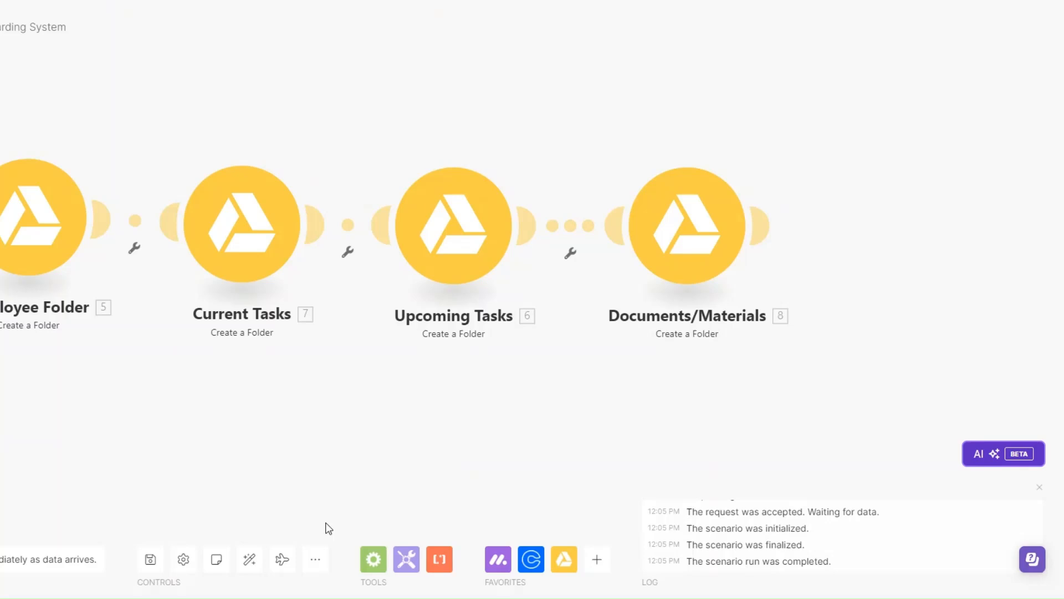
click(149, 562)
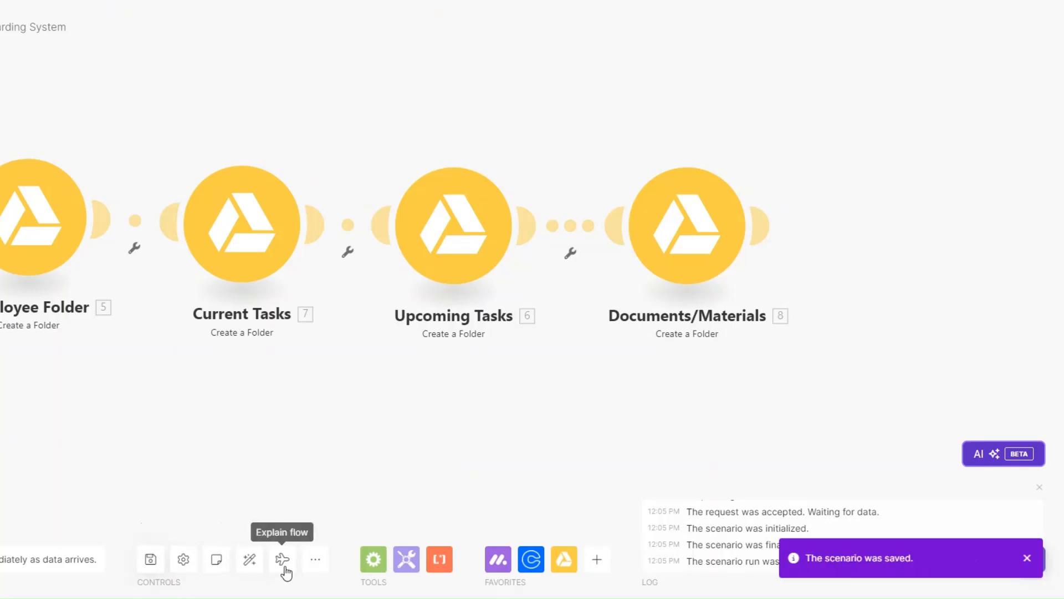
click(248, 559)
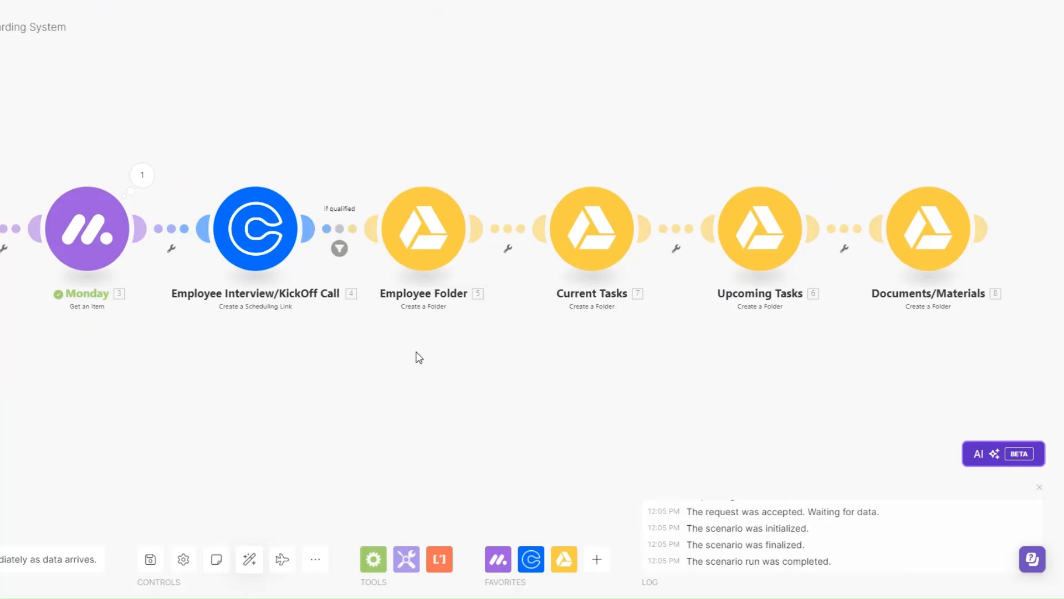
Add a Slack Create a Channel module after Documents/Materials
drag(417, 353, 180, 360)
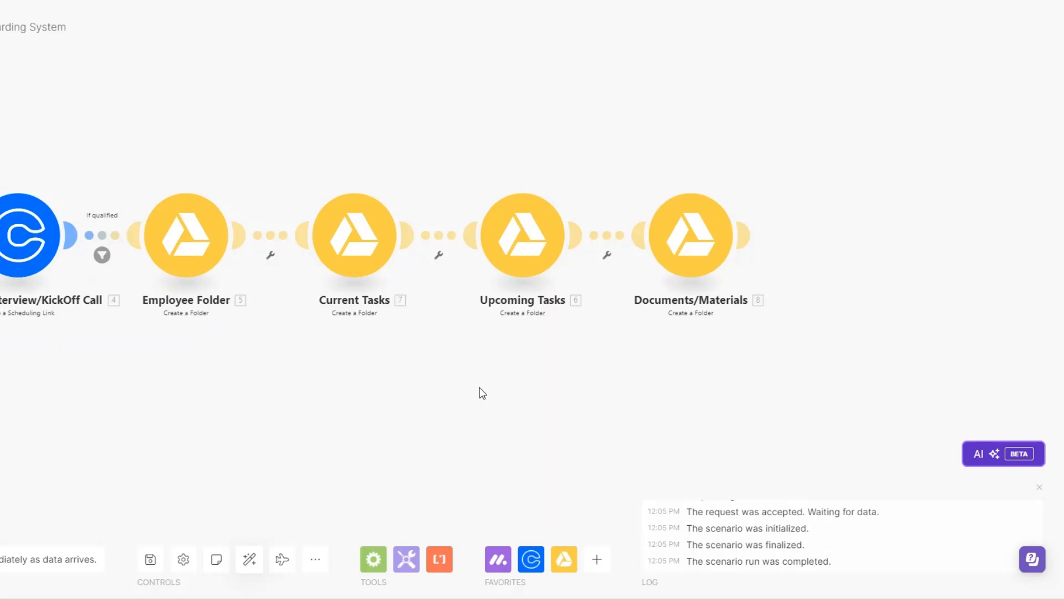
scroll(491, 393, right, 5)
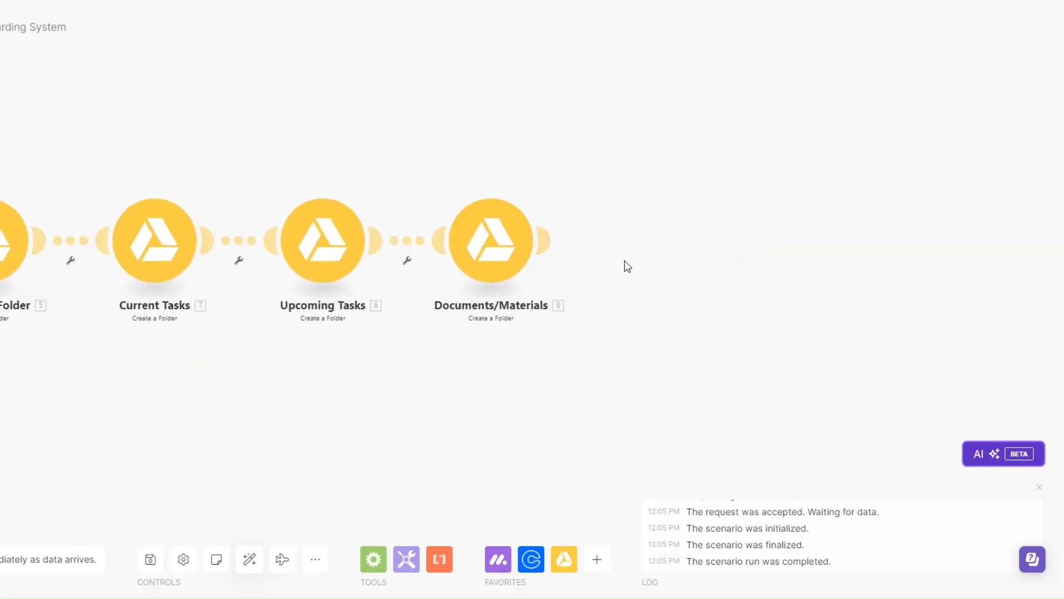
click(652, 242)
click(762, 330)
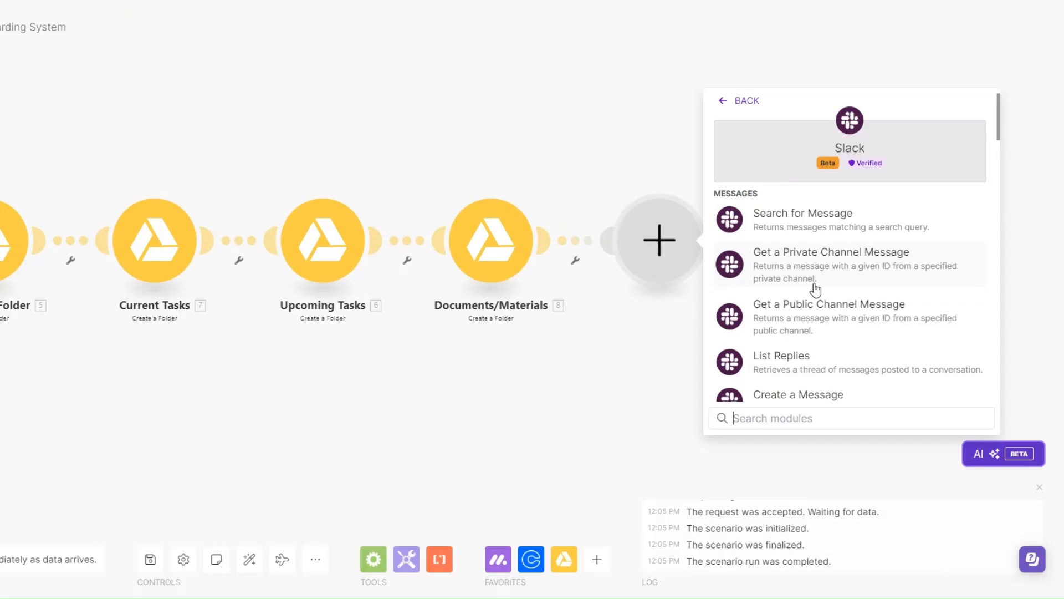
scroll(814, 288, down, 5)
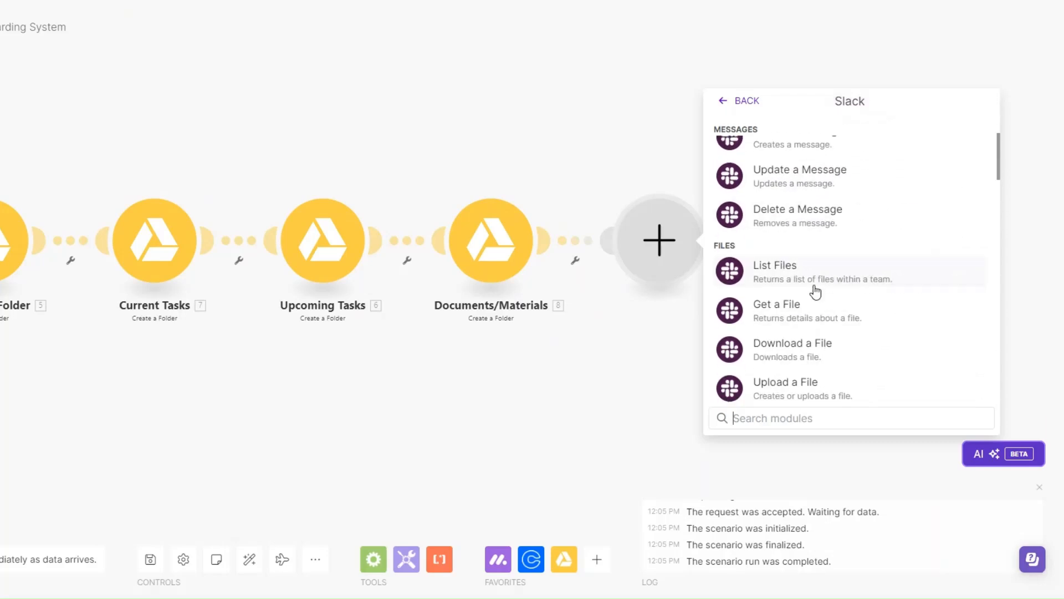
scroll(815, 291, down, 3)
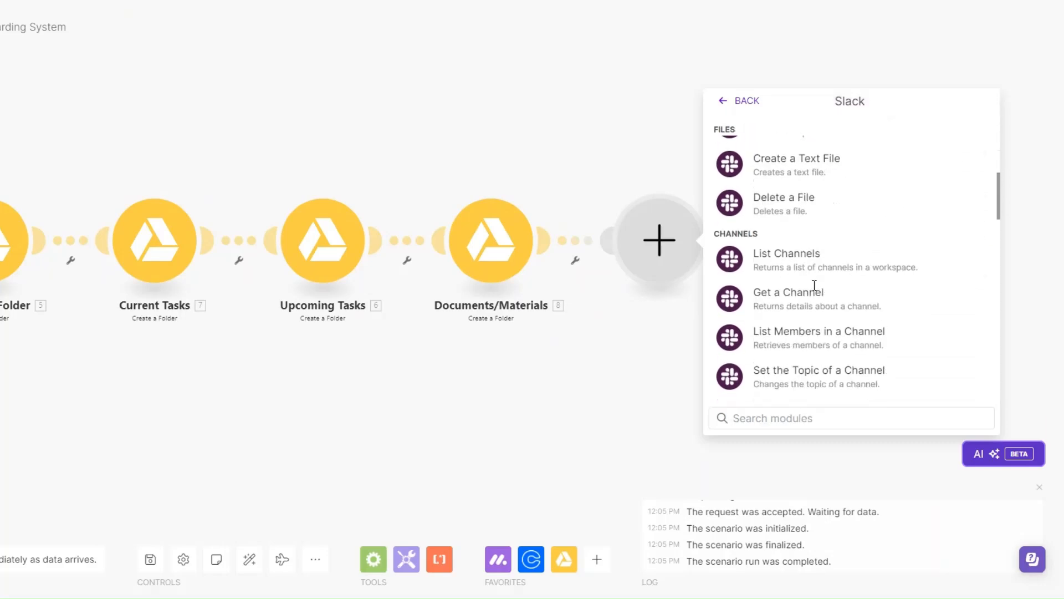
scroll(806, 309, down, 3)
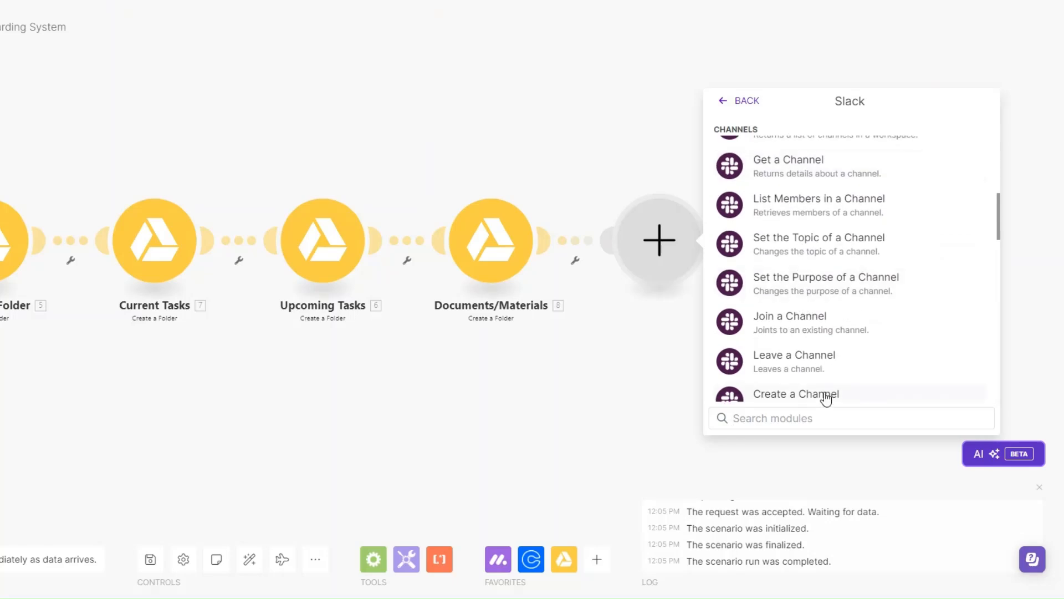
click(767, 373)
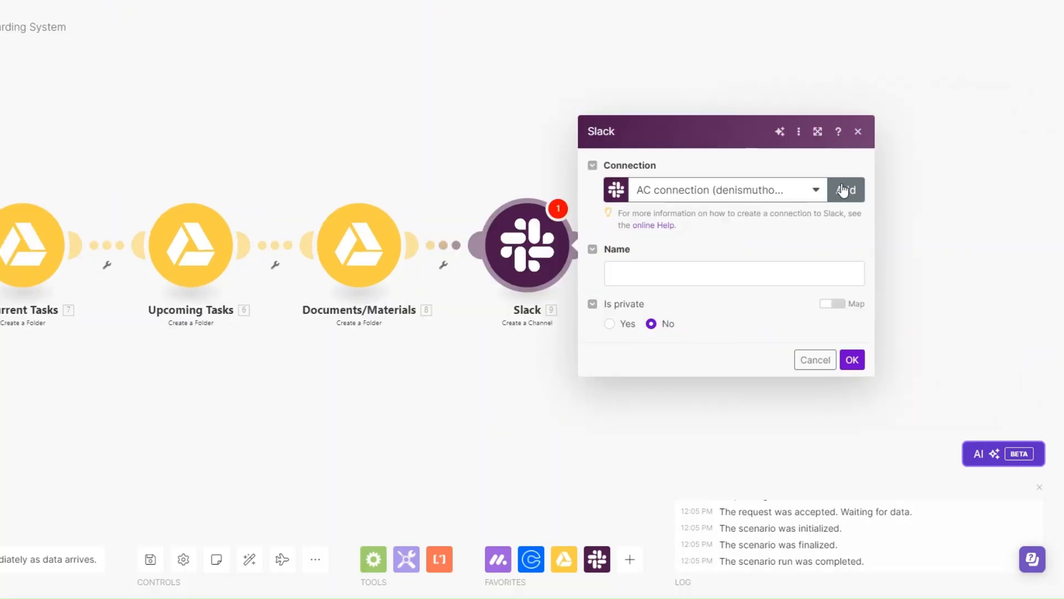
Create a new Slack connection named "Employees Onboarding System connection" for the Create a Channel module
click(843, 190)
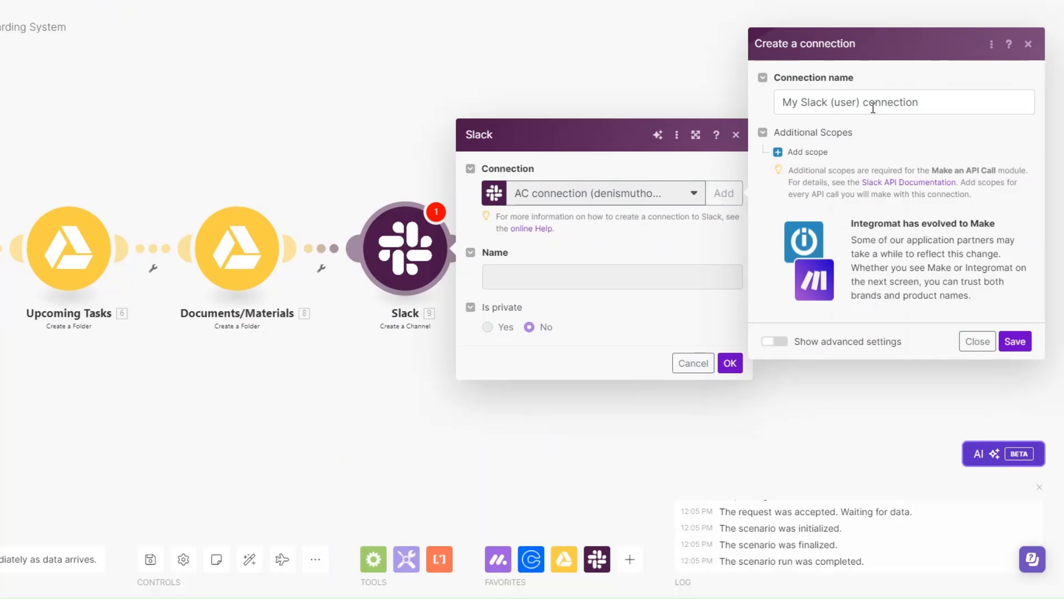
drag(860, 104, 750, 102)
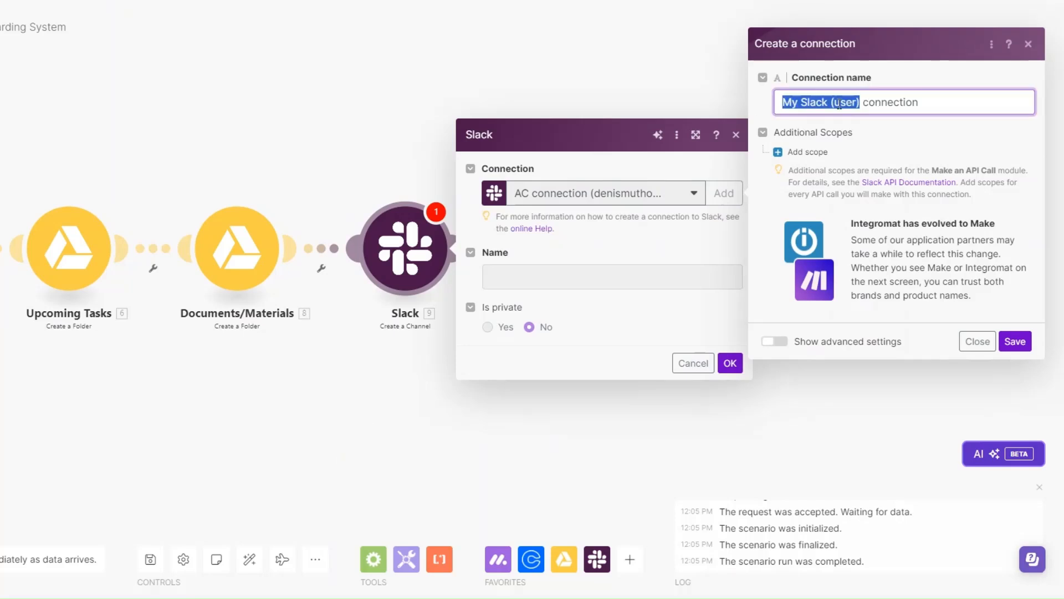
text(Employees)
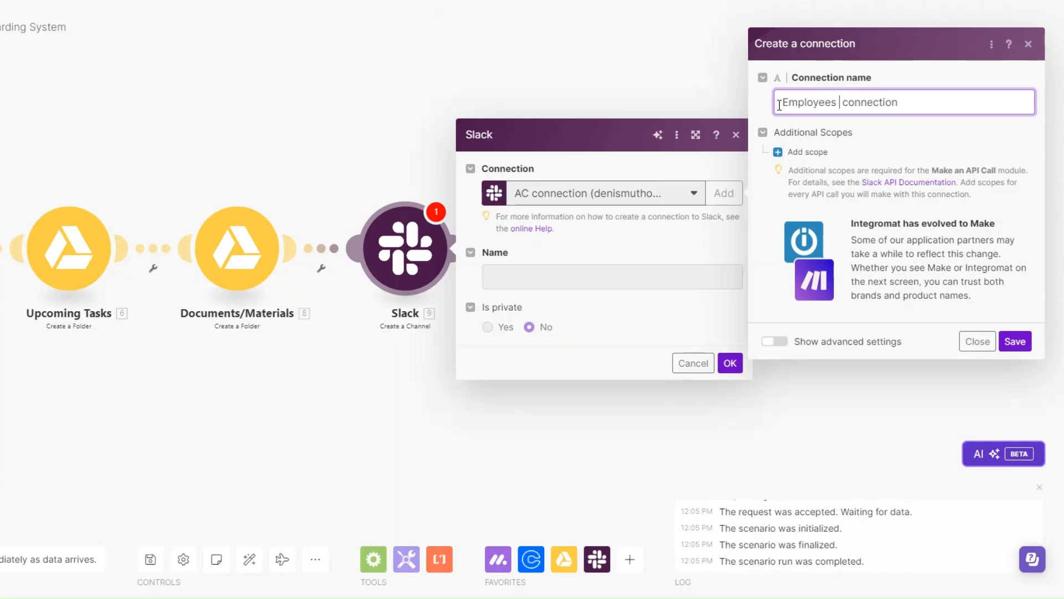
text( Onboarding)
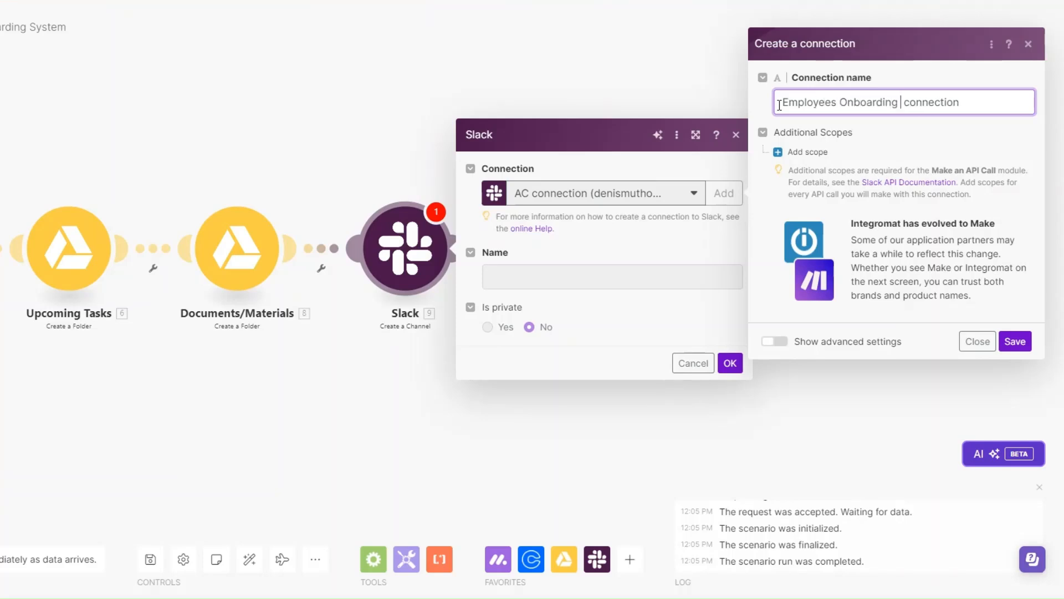
text( System)
click(1015, 341)
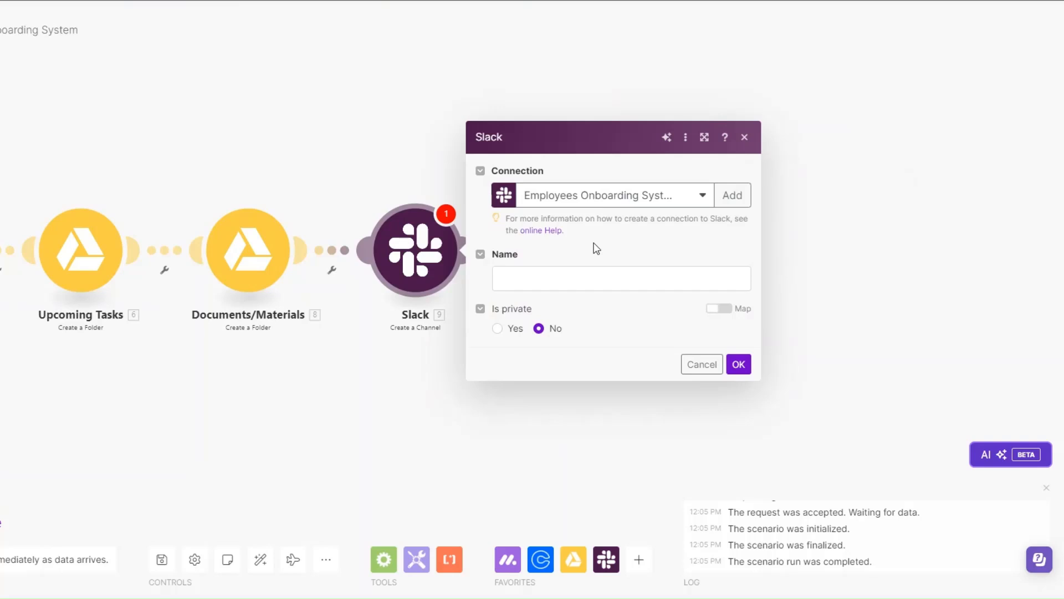
Name the new Slack channel "finances" and save the module
click(563, 281)
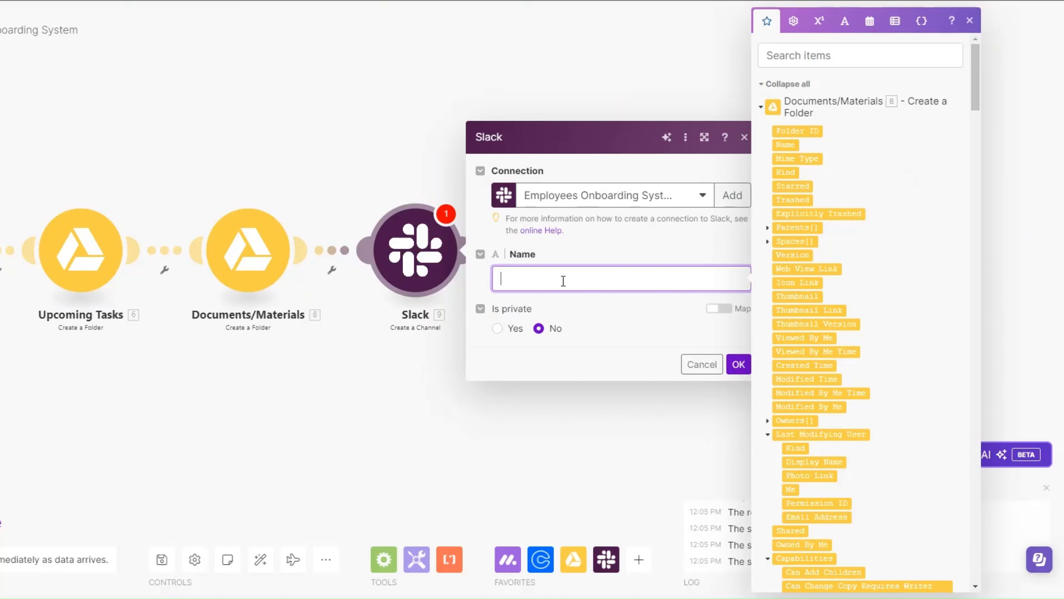
text(finances)
click(739, 365)
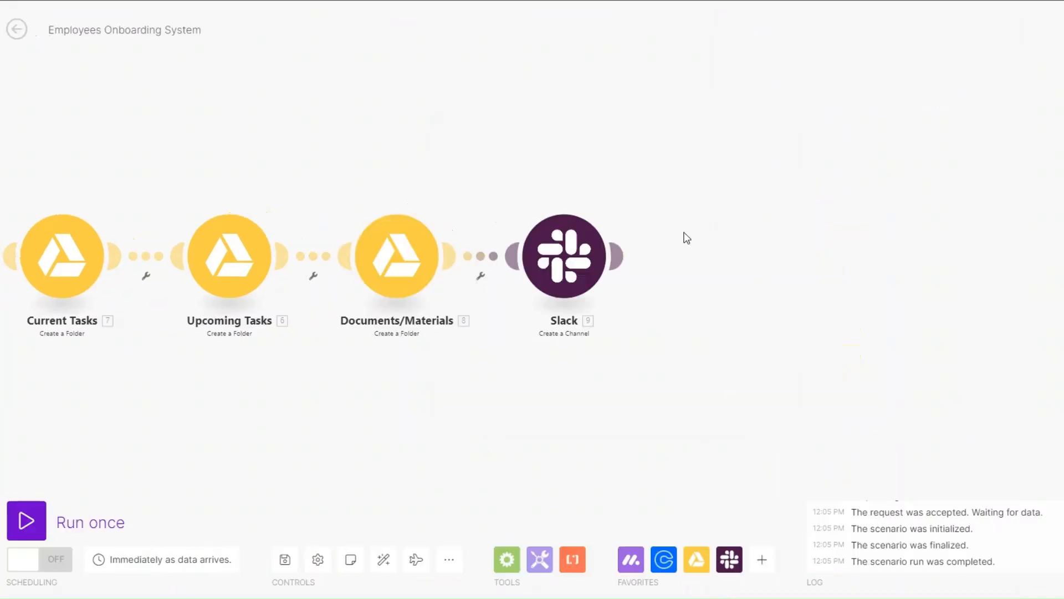
Add a Slack Set the Topic of a Channel module after the Create a Channel module
click(637, 272)
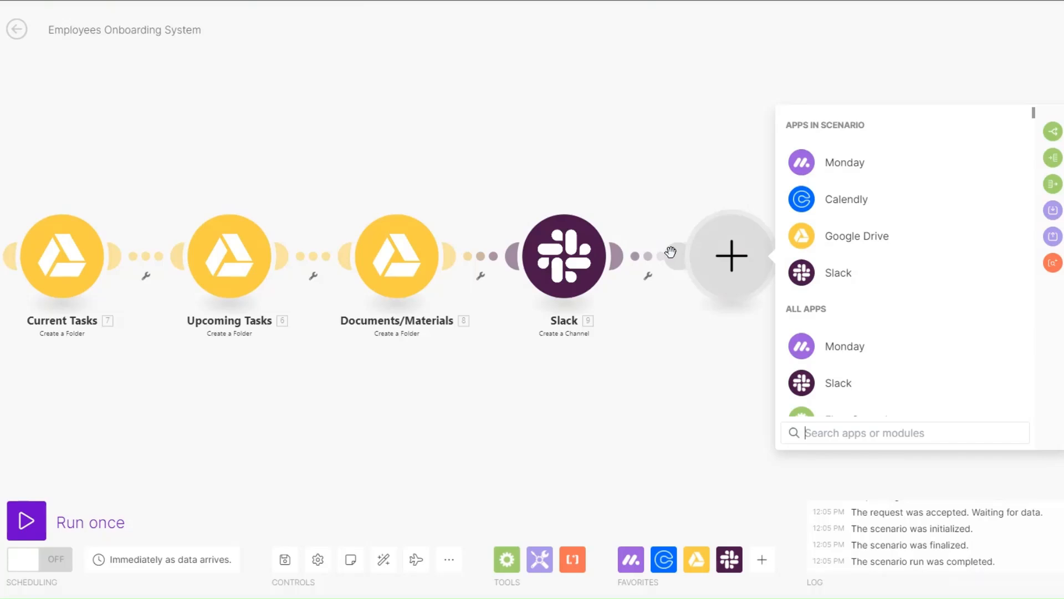
click(831, 273)
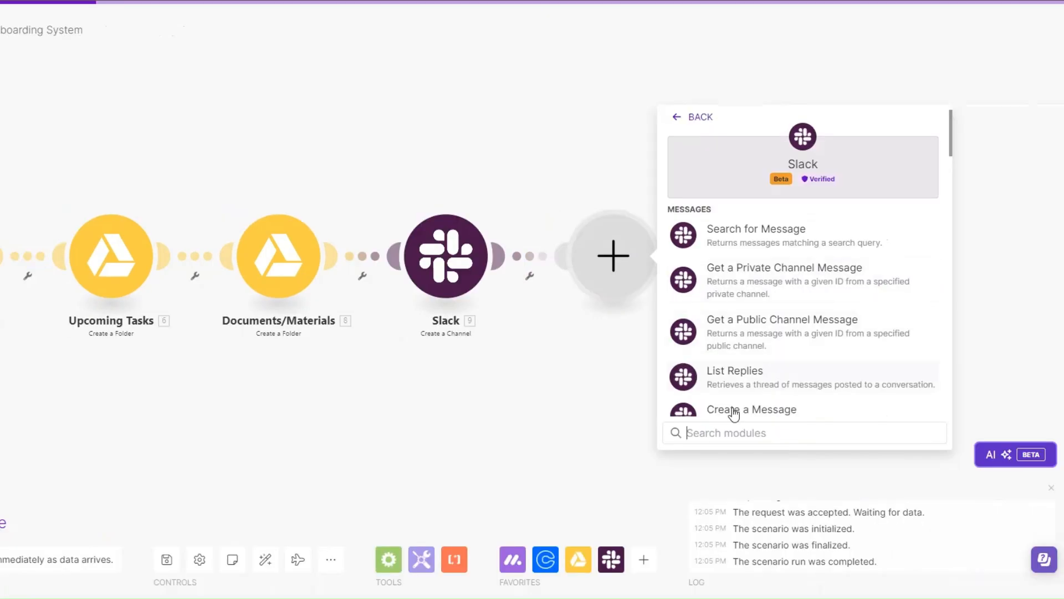
click(726, 431)
text(set)
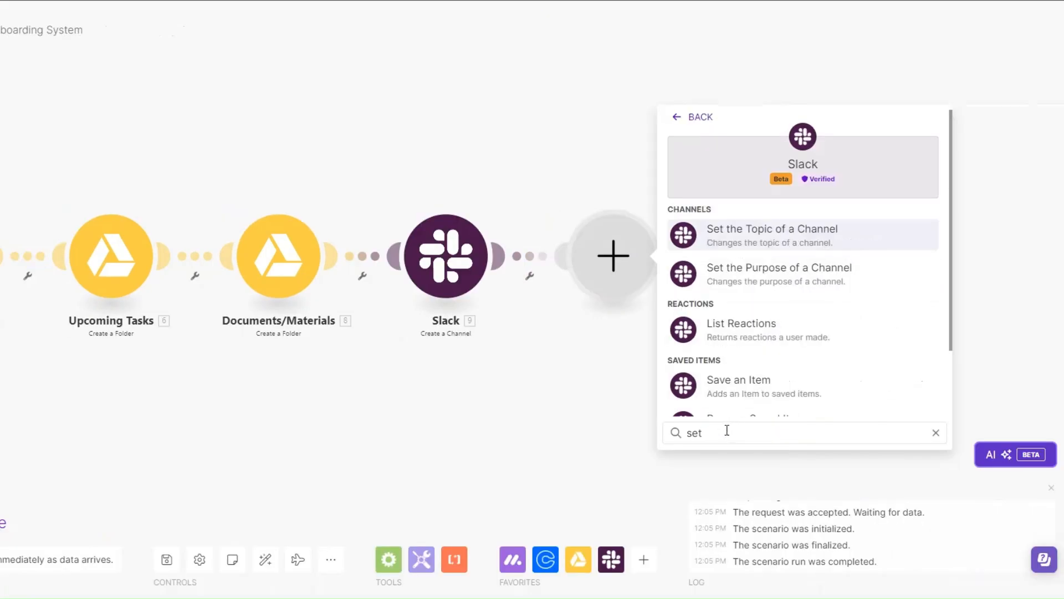
click(765, 238)
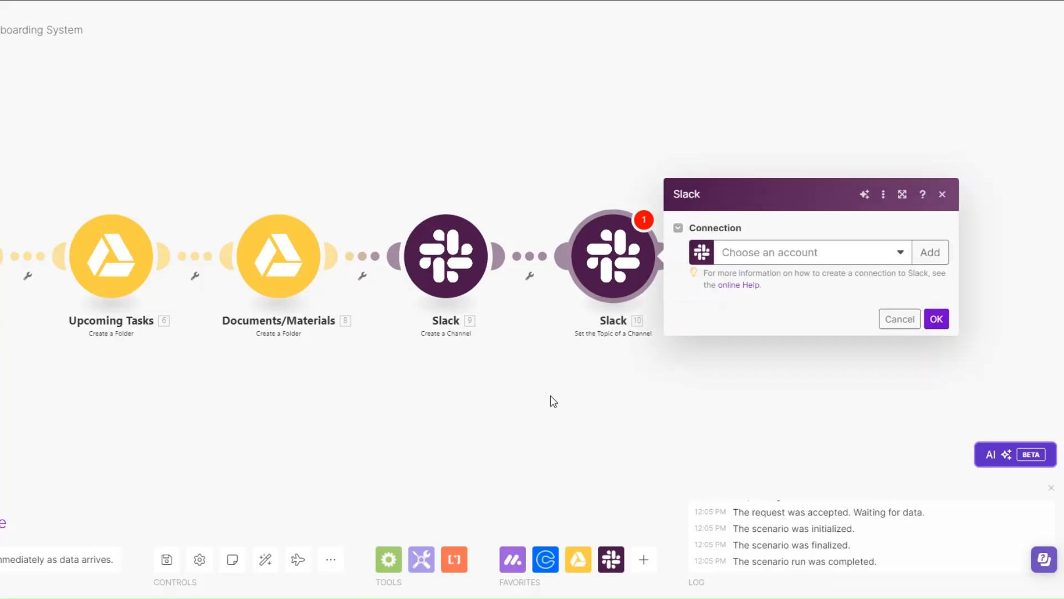
Choose the Employees Onboarding System connection for the channel topic module and update its permissions
click(720, 238)
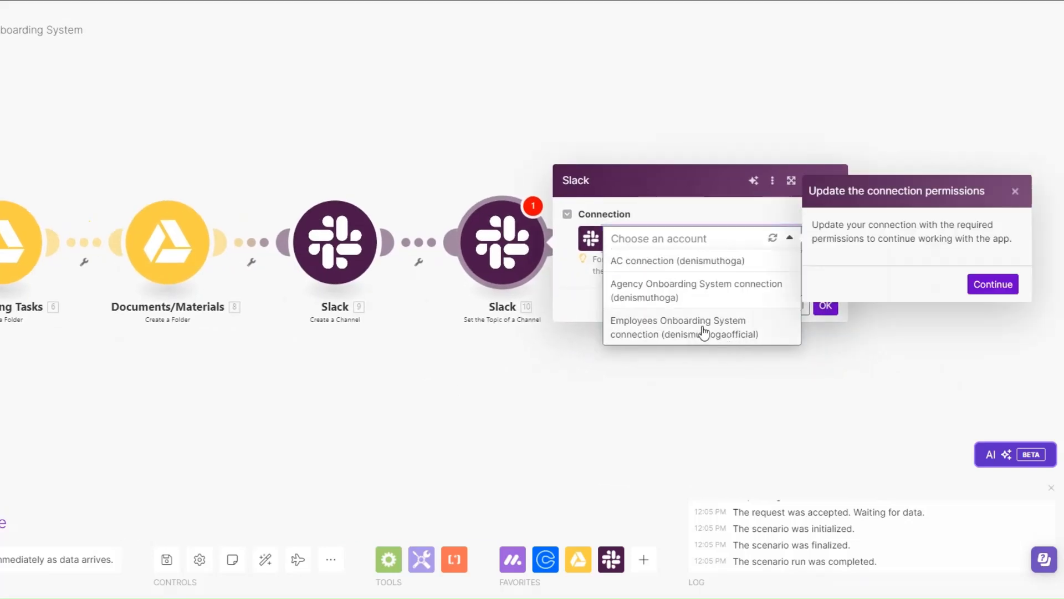
click(993, 284)
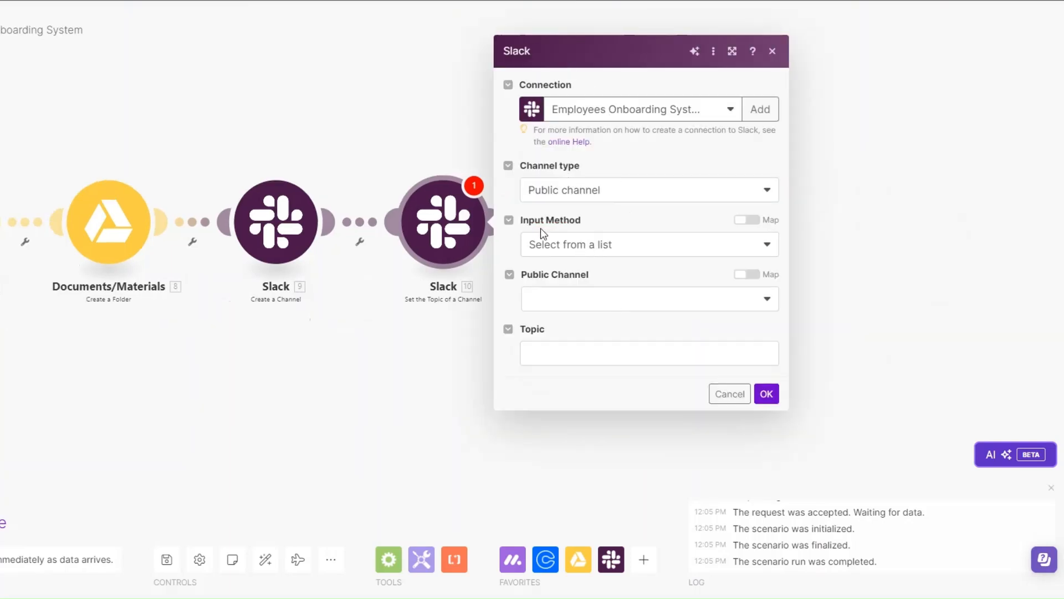
Target the public channel "general" in the Set the Topic of a Channel module, selecting it from a list
click(576, 198)
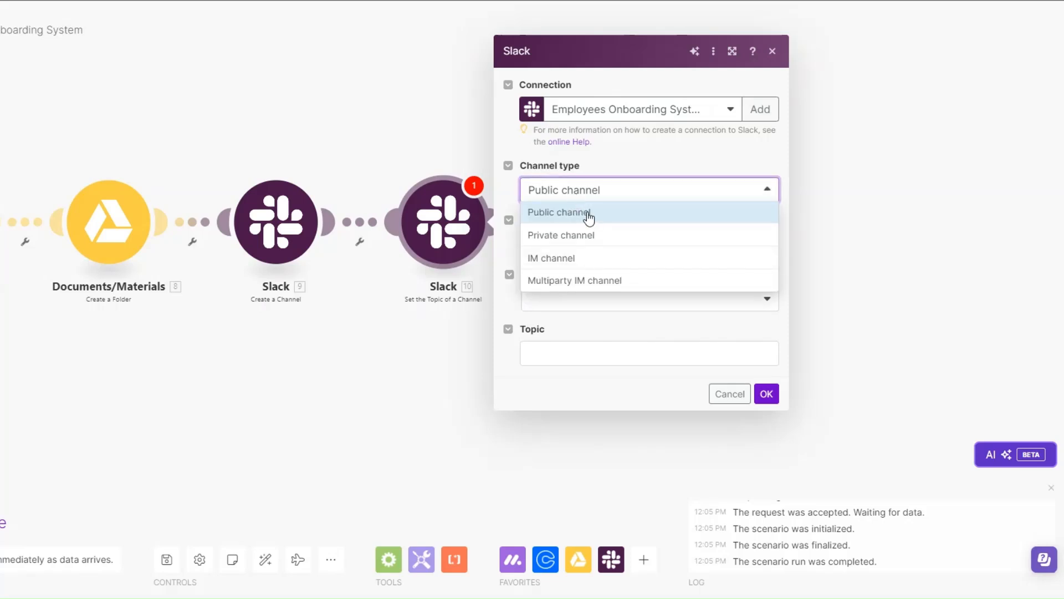
click(586, 213)
click(562, 244)
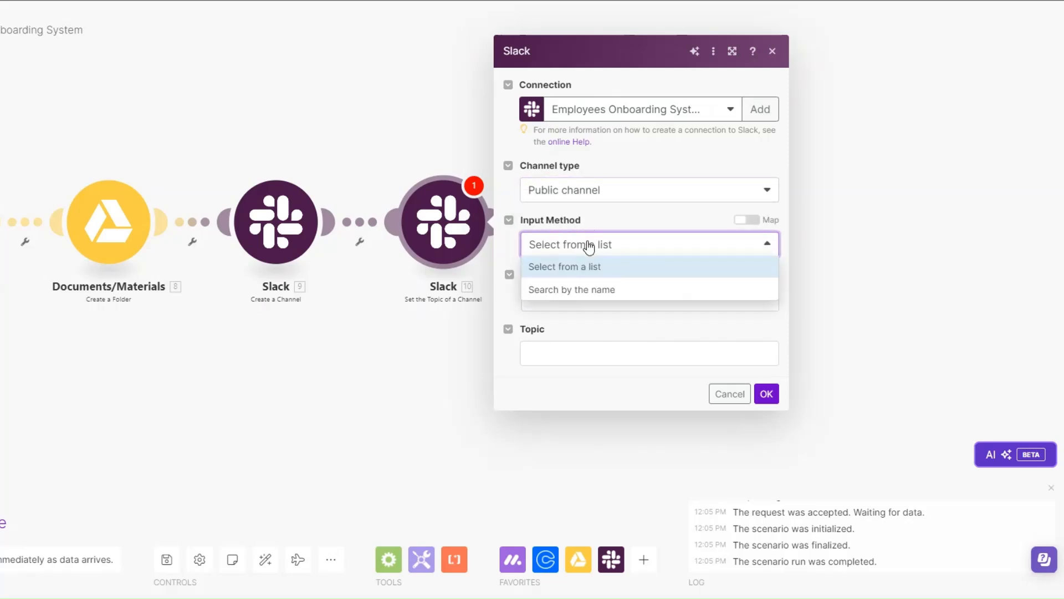
click(585, 267)
click(585, 306)
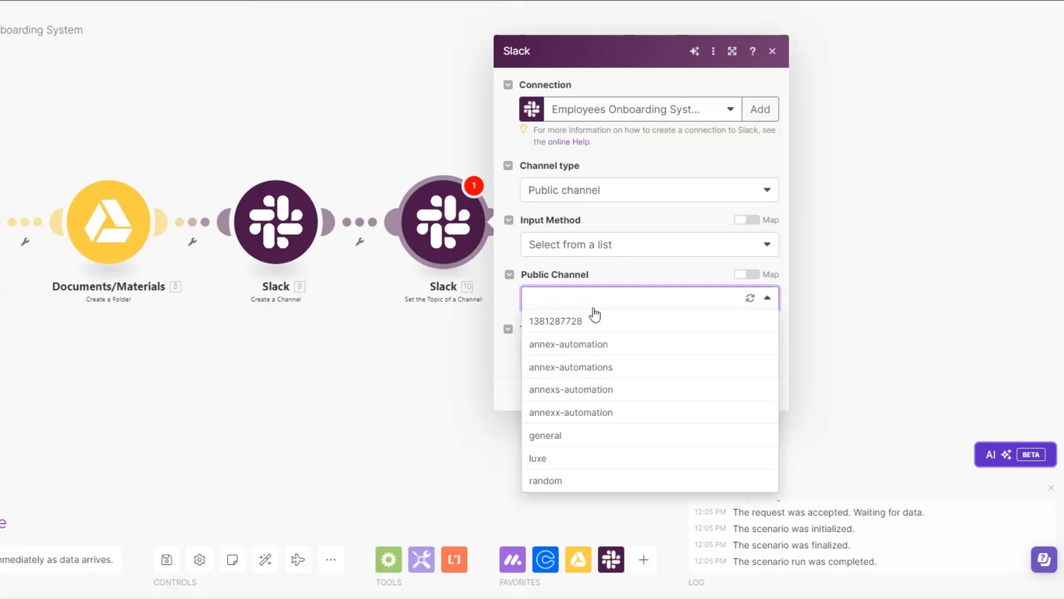
click(576, 436)
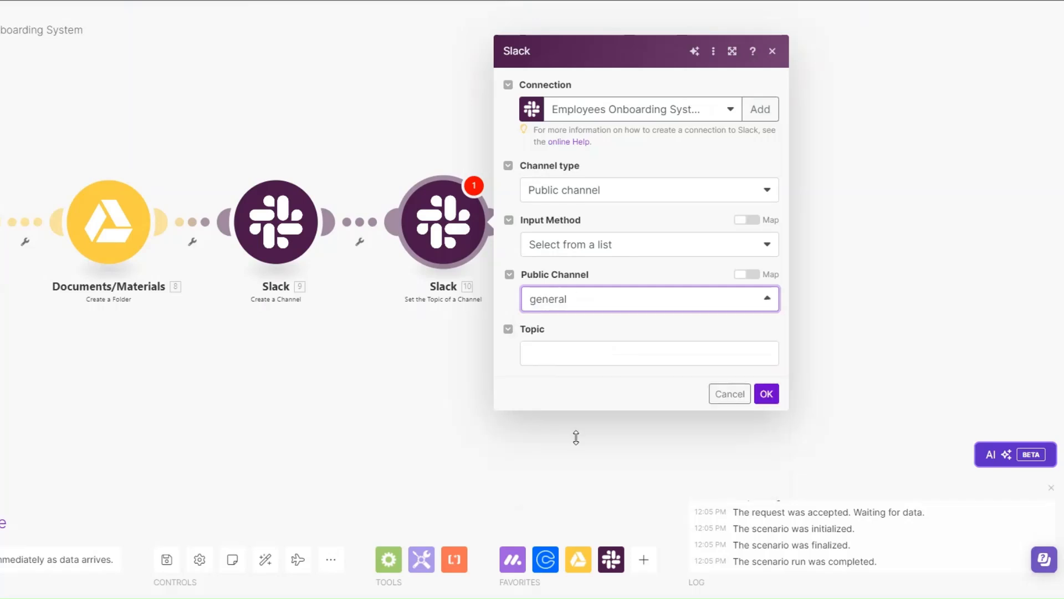
Set the channel topic to "Financial Management" and save the module
click(581, 359)
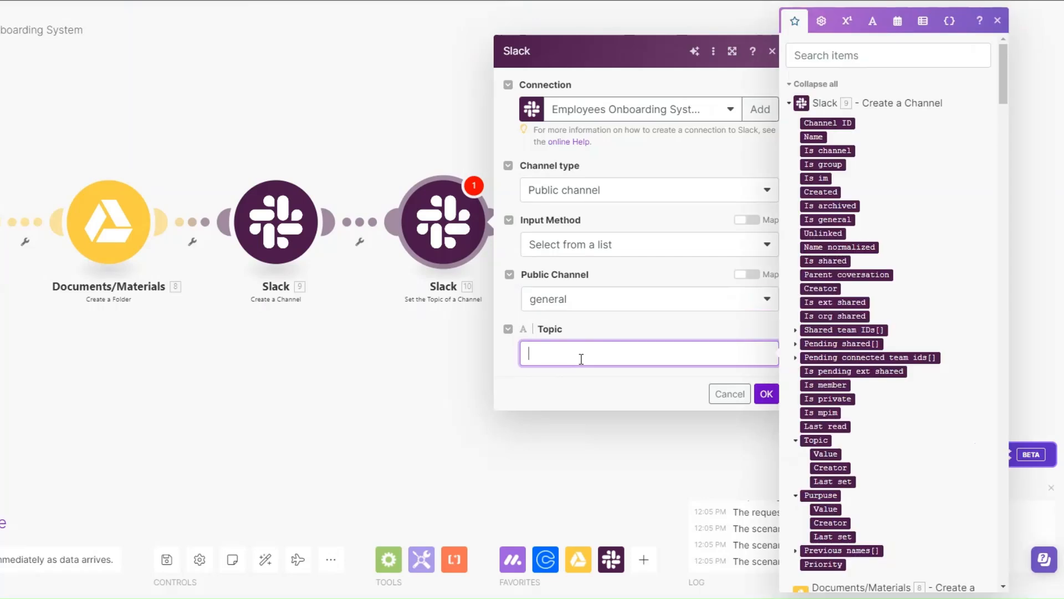
text(Financial Management)
click(766, 394)
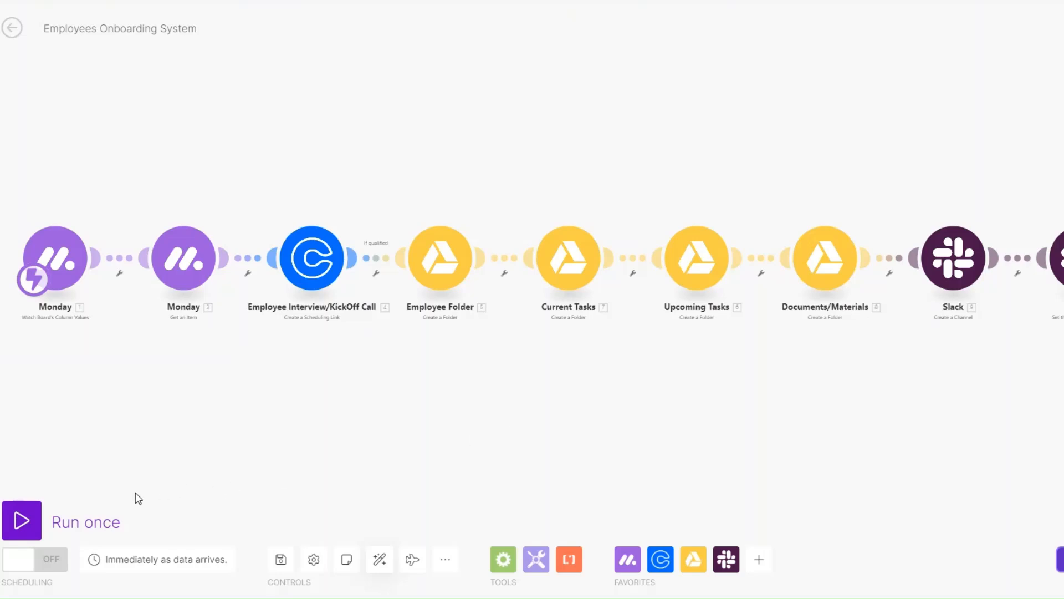
Run the scenario once waiting for new data, then in monday set the employee's status to Intake and back to Onboarding
click(22, 519)
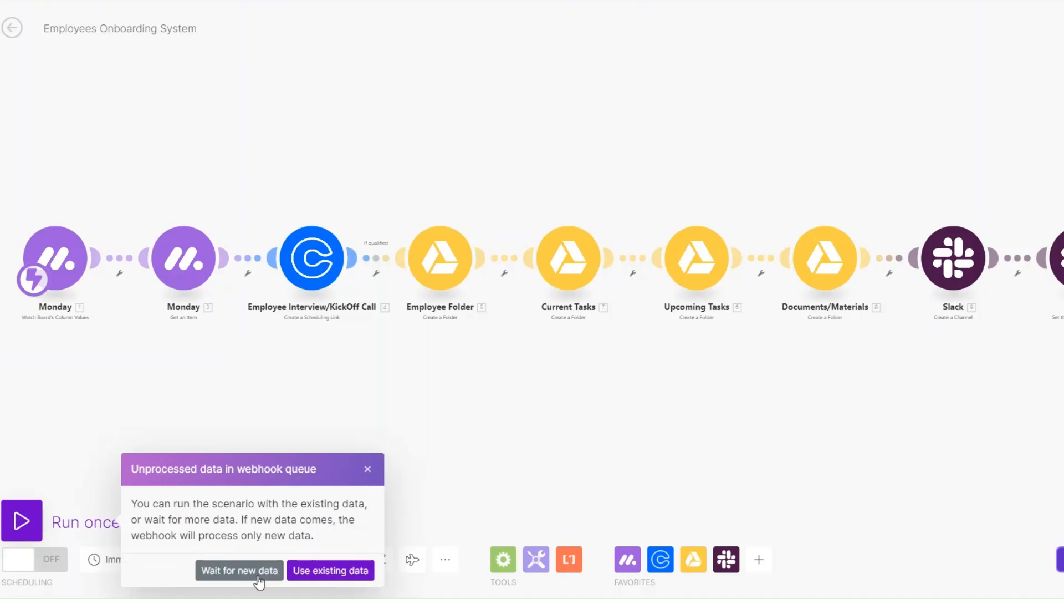
click(239, 570)
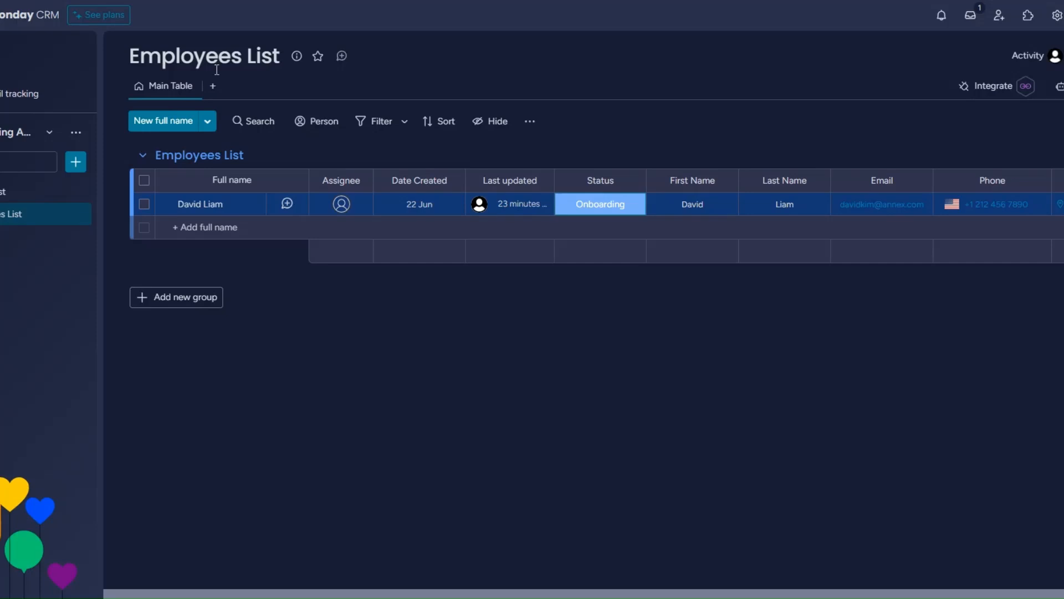
click(603, 205)
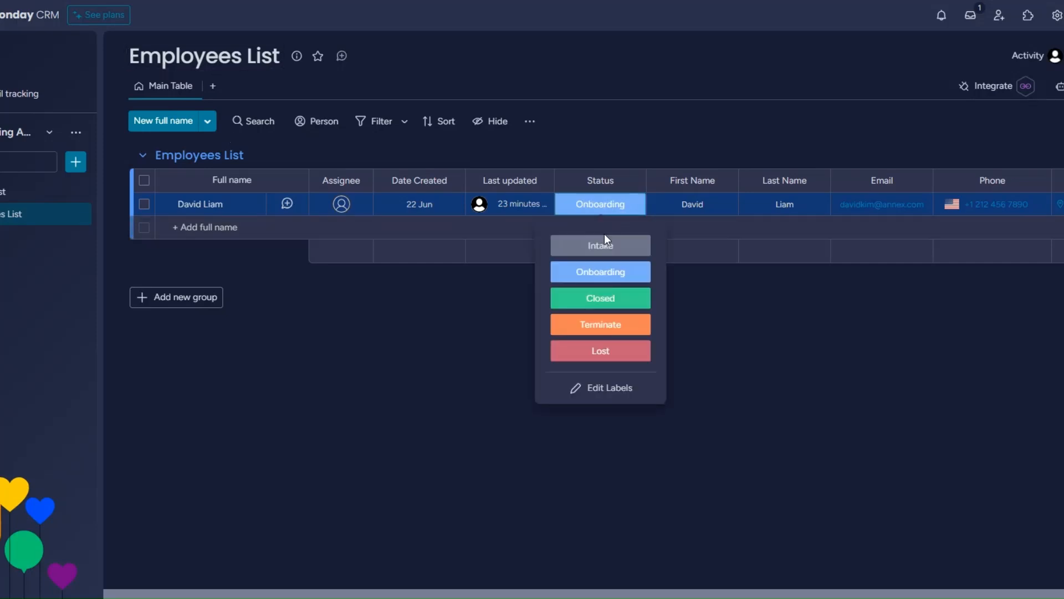
click(604, 246)
click(593, 208)
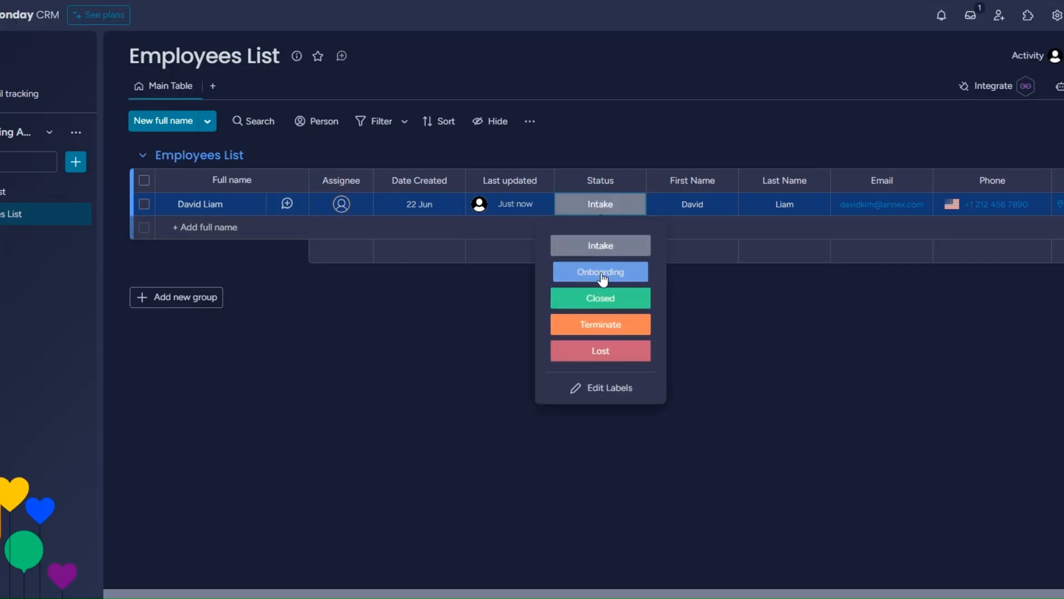
click(602, 273)
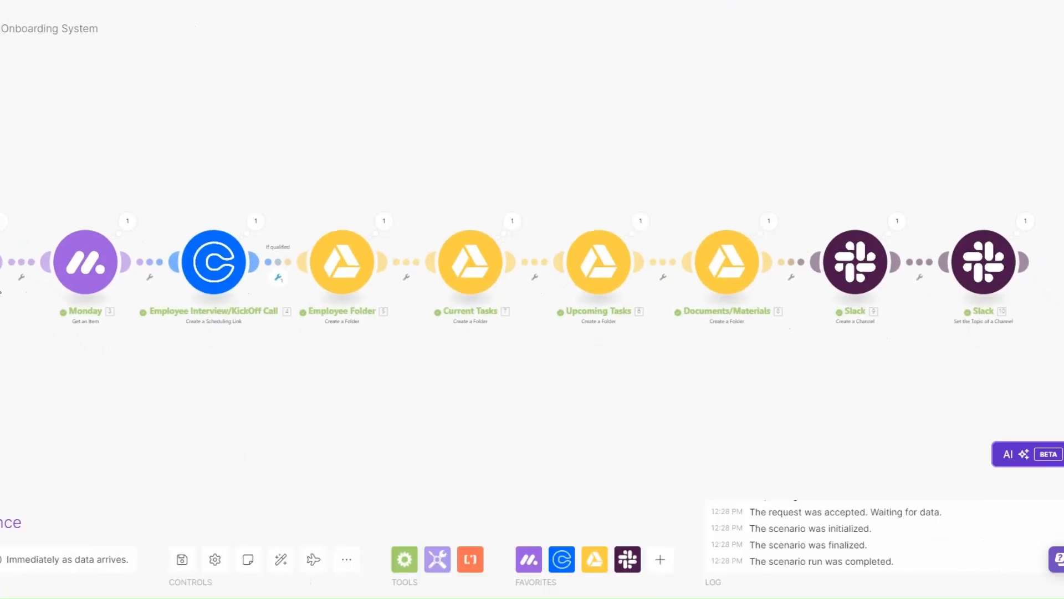
Examine the Get an Item output's mappable column values, from dates and status to location, and review the Create a Channel module's settings
click(128, 221)
click(190, 401)
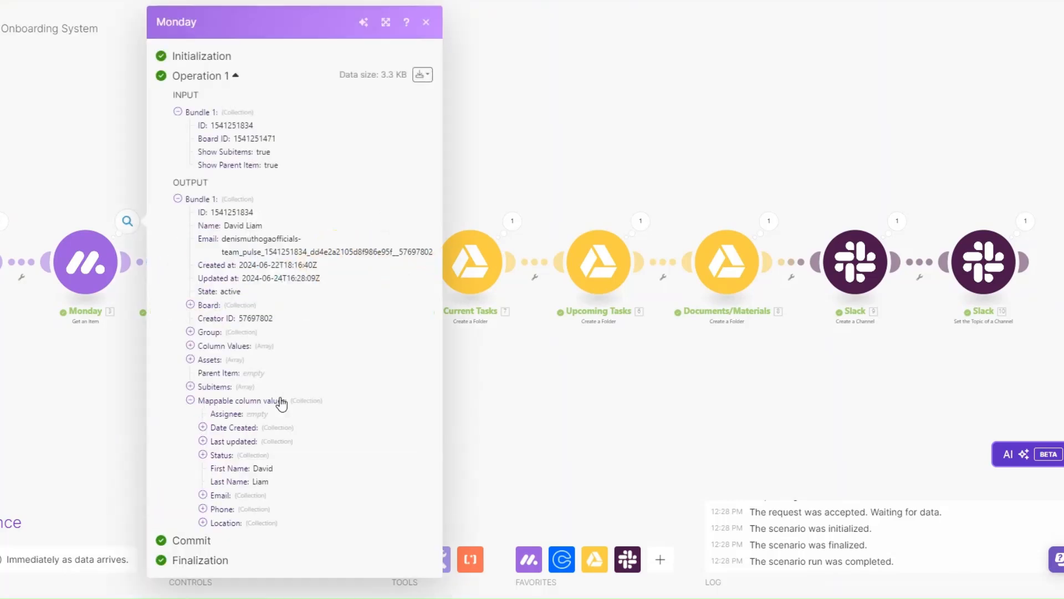
click(203, 428)
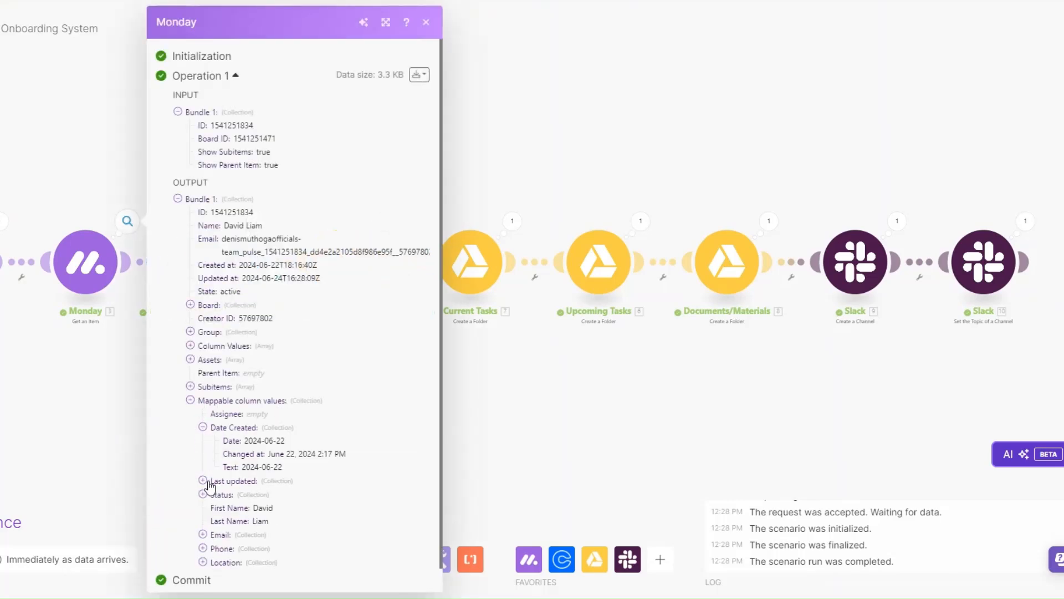
click(202, 481)
scroll(211, 492, down, 2)
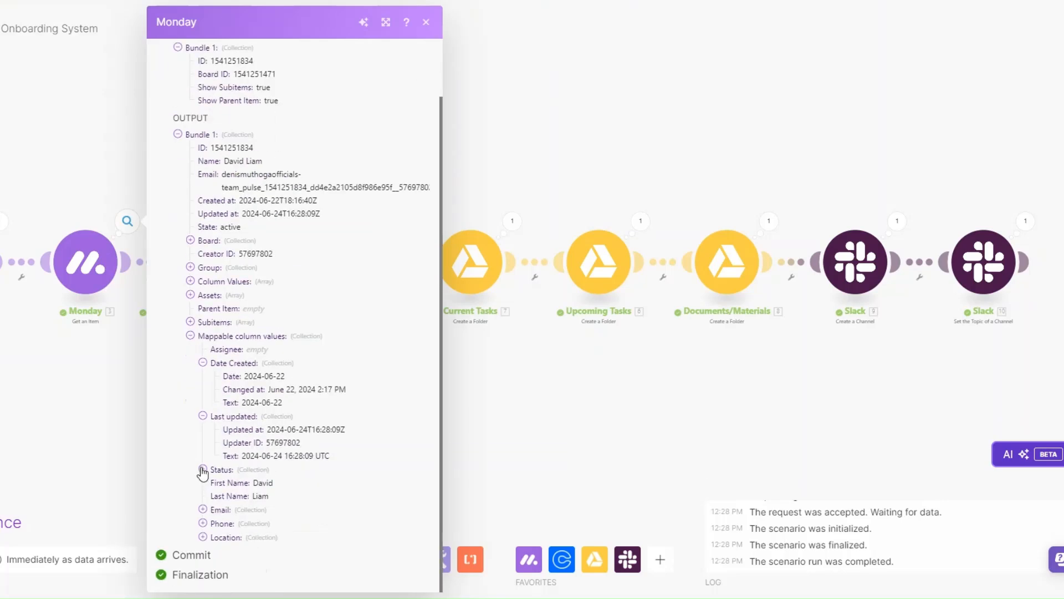
click(203, 470)
scroll(203, 469, down, 2)
click(203, 510)
scroll(224, 535, down, 1)
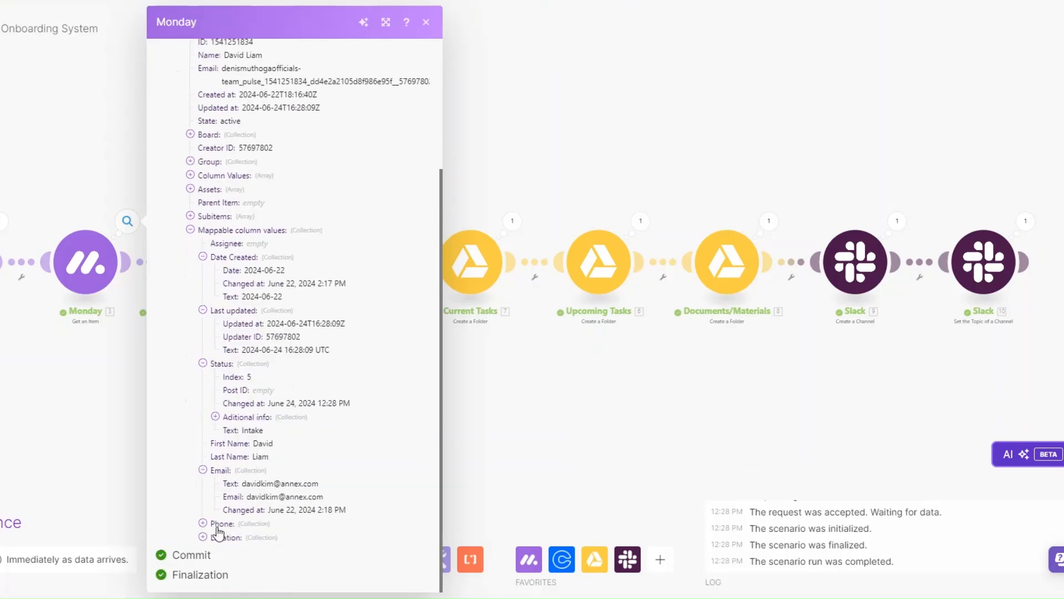
click(205, 524)
scroll(210, 529, down, 2)
click(206, 537)
scroll(273, 477, down, 3)
click(495, 473)
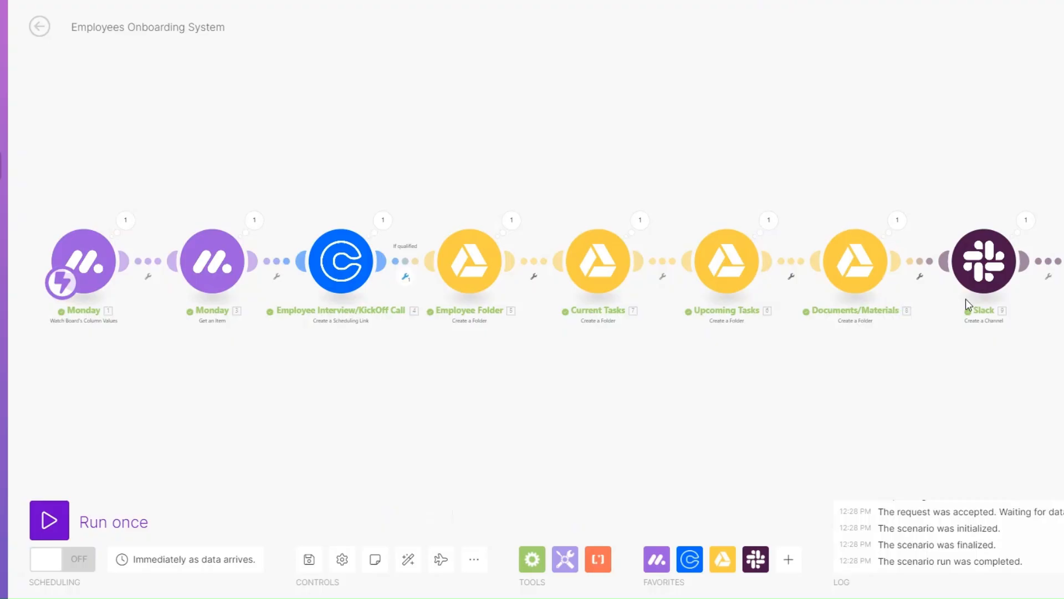
click(987, 266)
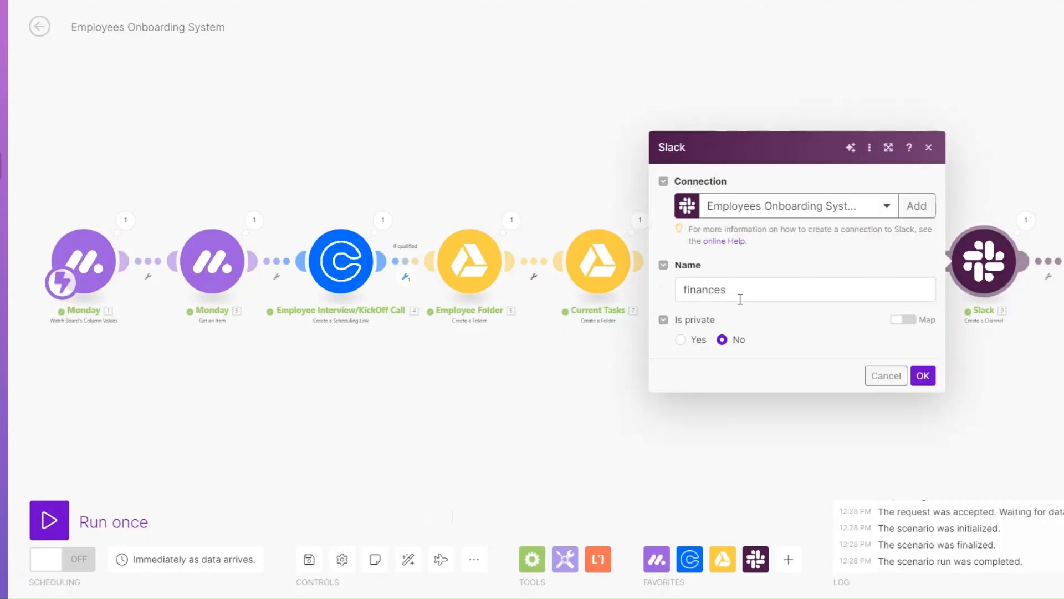
click(923, 375)
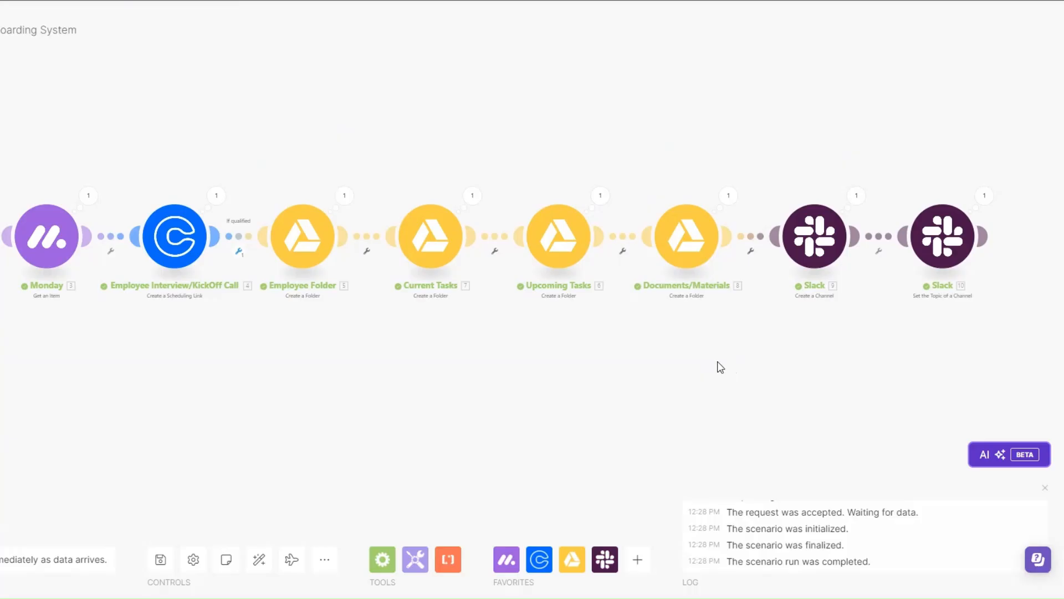
Add a Slack Invite Users module after the Set the Topic of a Channel module
drag(718, 364, 471, 380)
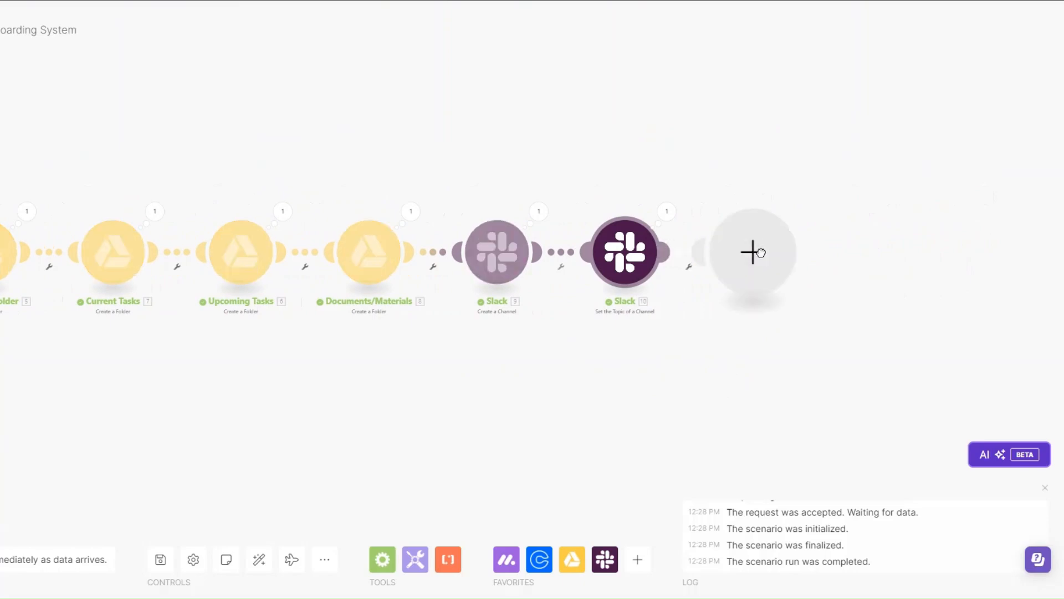
click(762, 256)
click(834, 248)
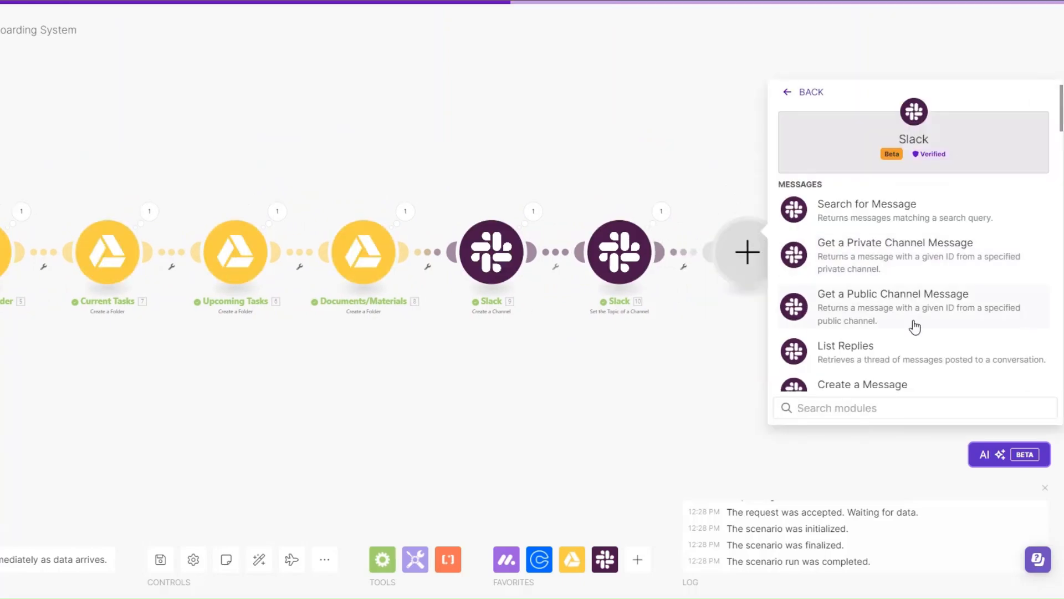
text(i)
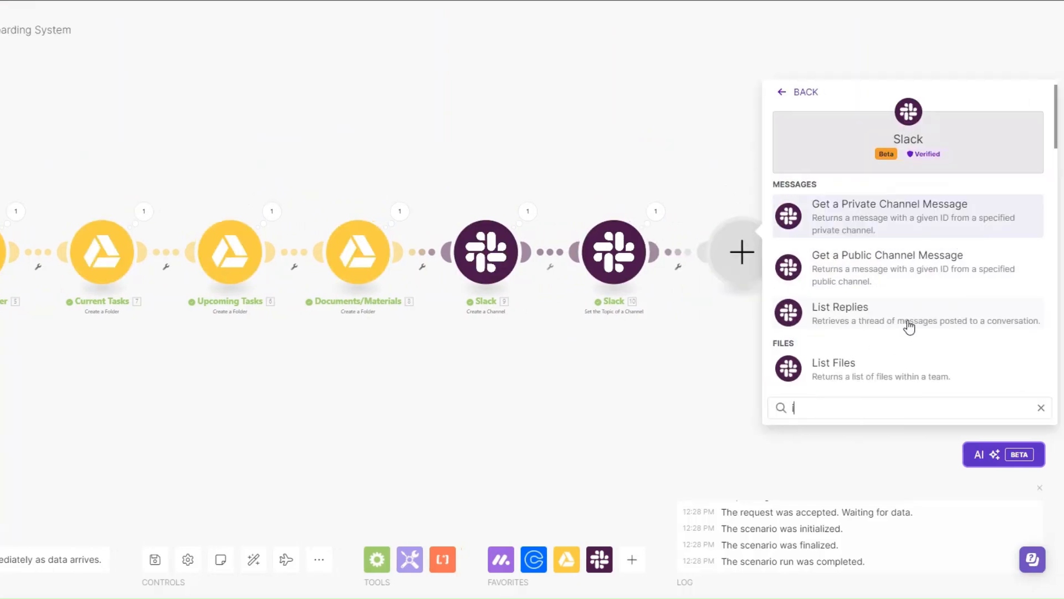
text(nv)
click(865, 209)
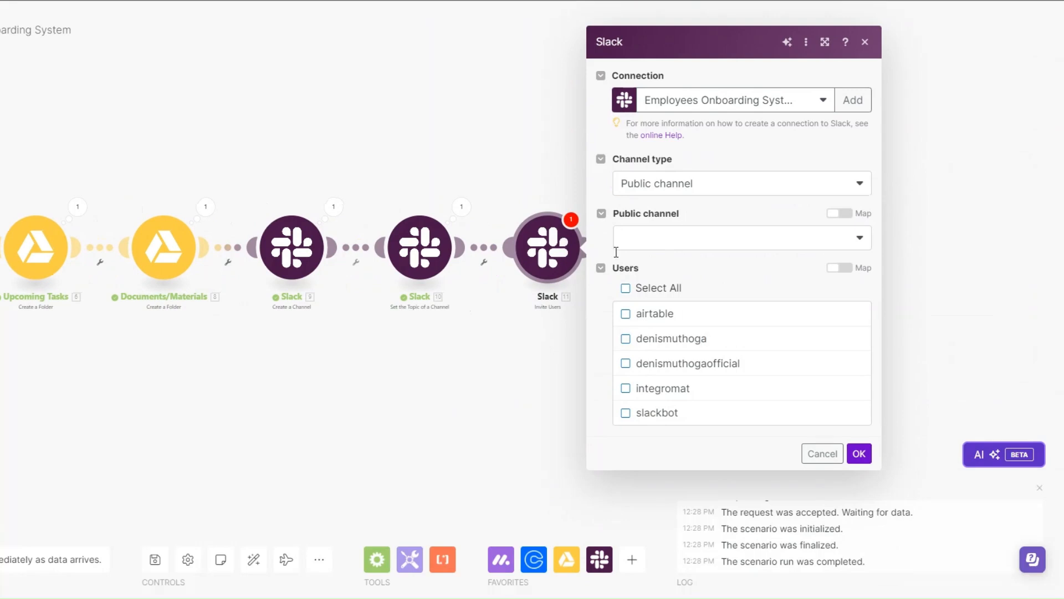
Choose the public channel "finances" for the Invite Users module and save it
click(648, 238)
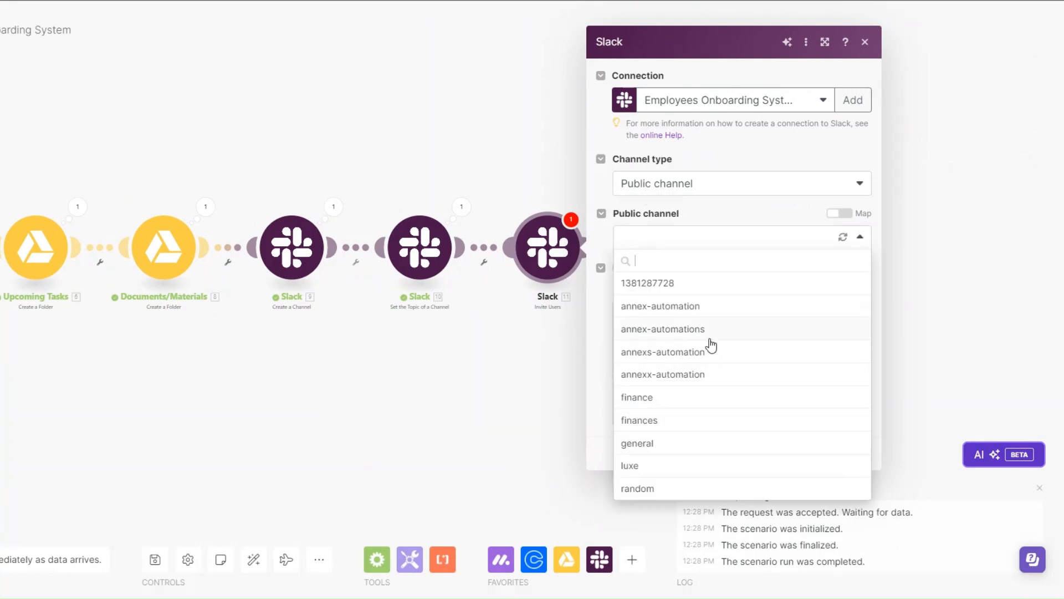
click(665, 422)
click(859, 454)
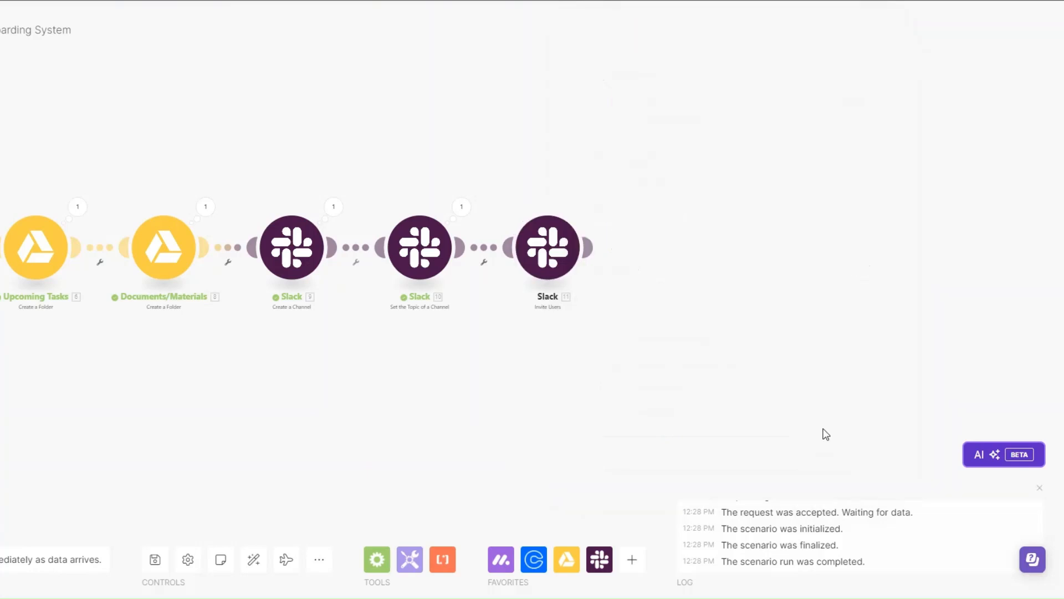
Add a Slack Create a Message module after Invite Users, using the Employees Onboarding System connection and selecting the channel from the list
click(653, 251)
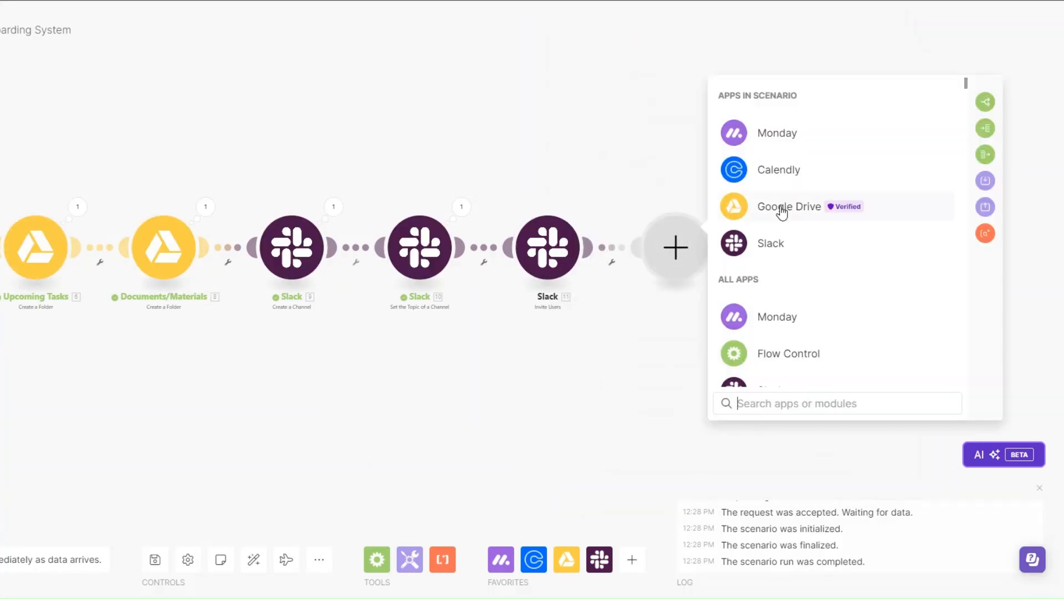
click(778, 252)
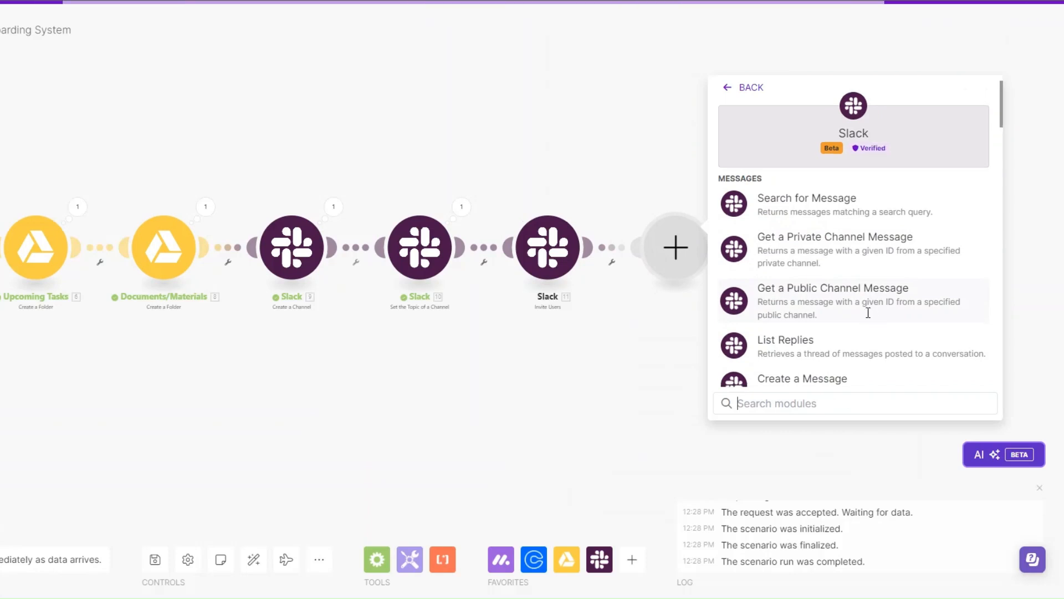
scroll(870, 311, down, 2)
click(896, 323)
click(754, 88)
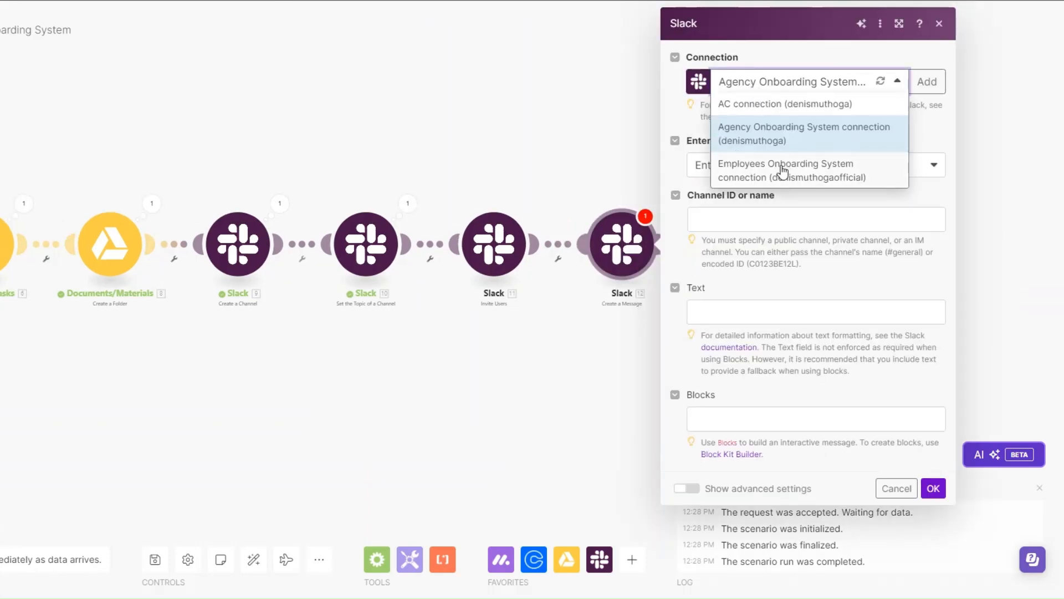
click(662, 128)
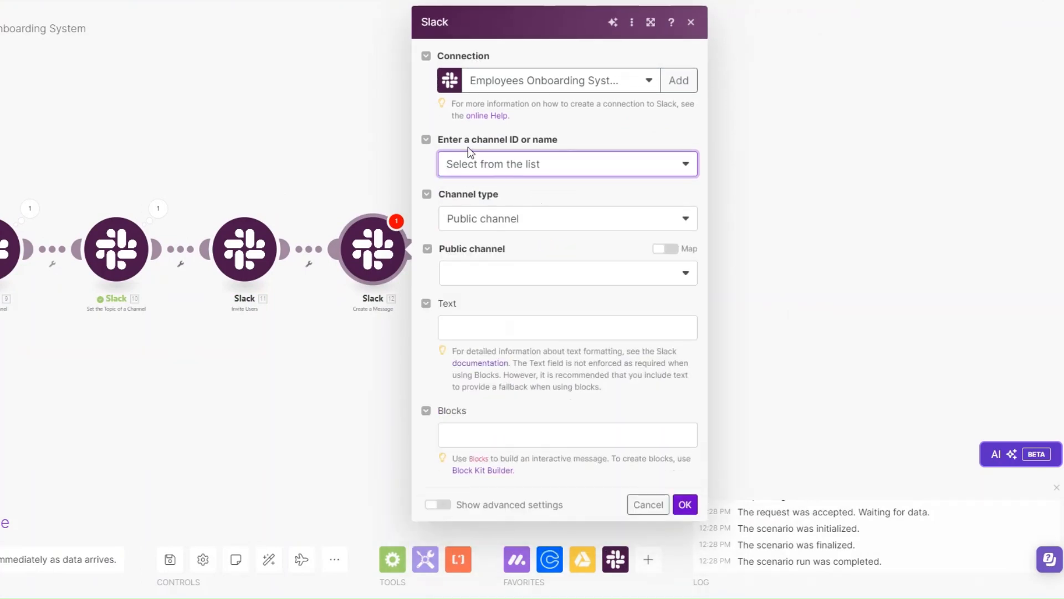
Set the message destination to the public channel "finances", keeping the channel selection from the list
click(522, 169)
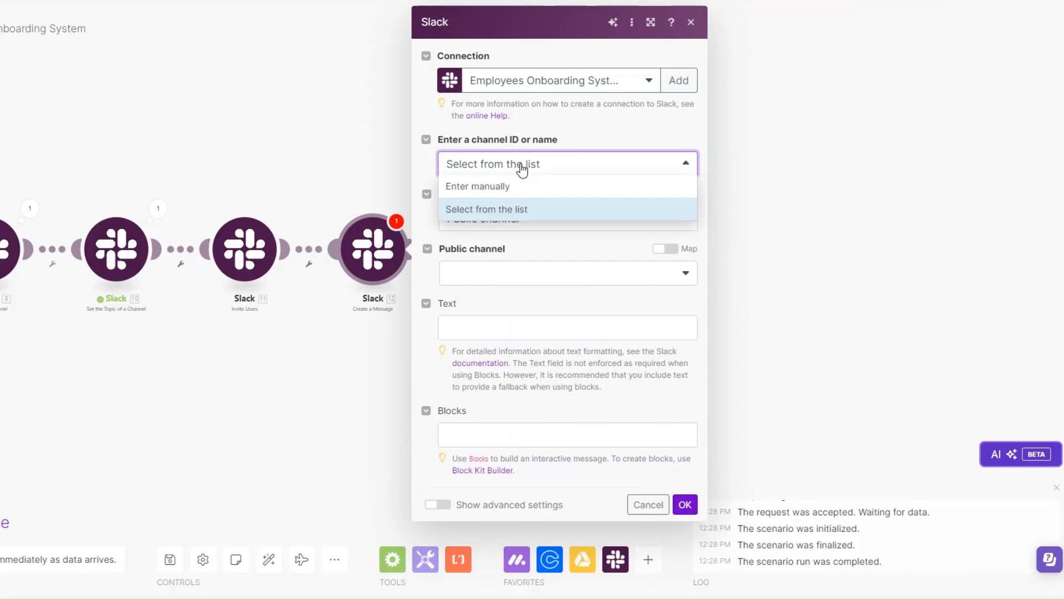
click(519, 167)
click(530, 222)
click(532, 241)
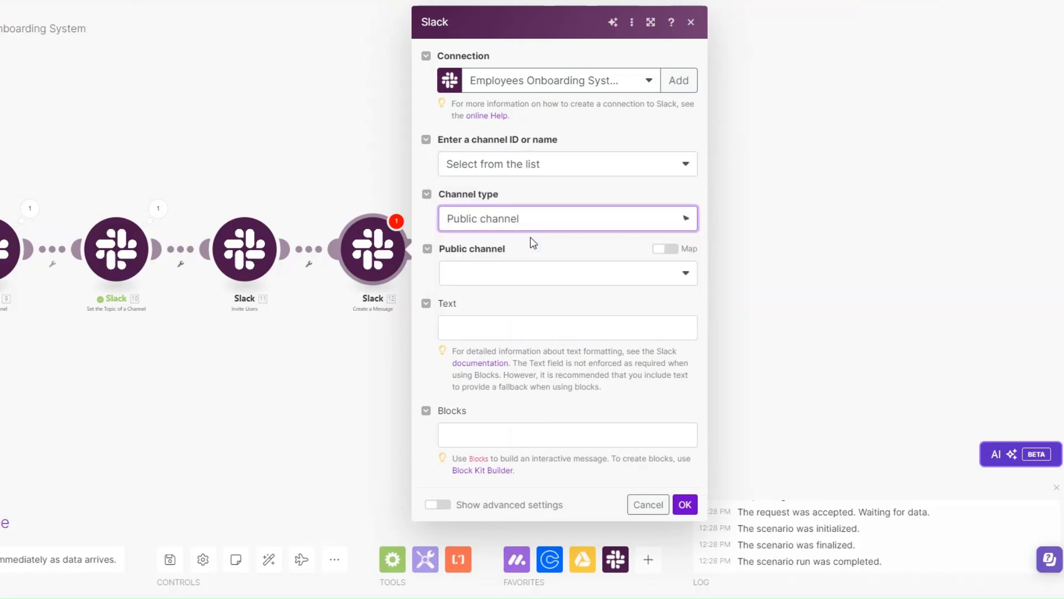
click(530, 280)
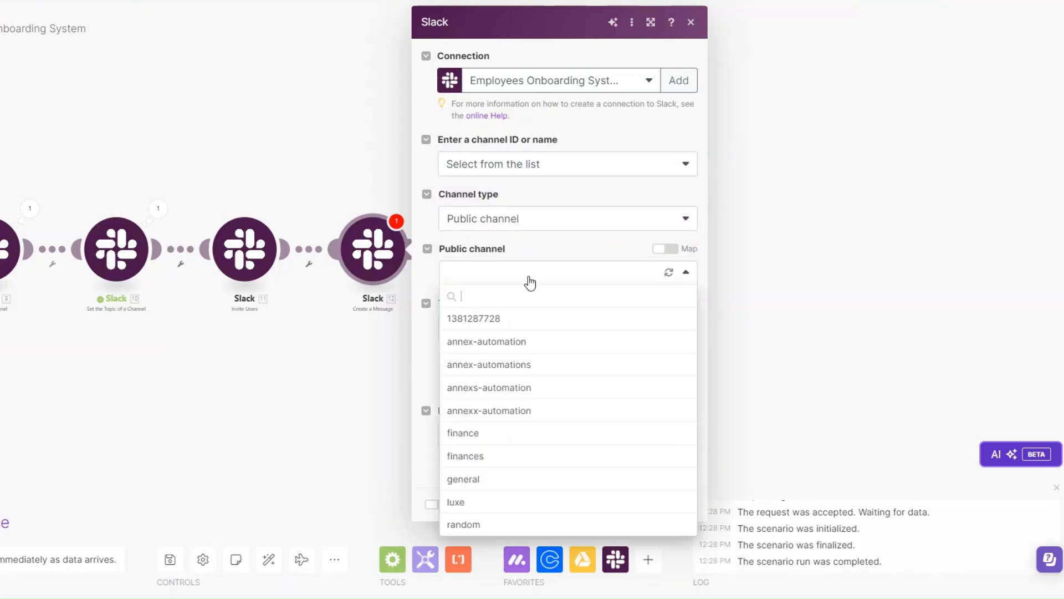
click(492, 456)
Start the message text with "Welome" followed by the mapped First Name value from the Monday Get an Item module
click(496, 334)
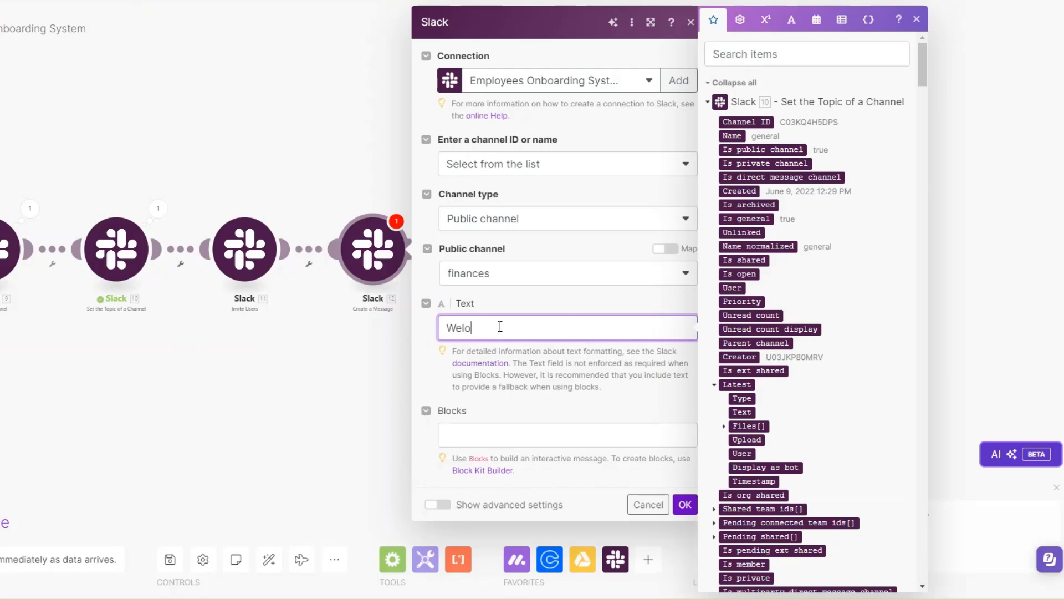
scroll(824, 373, down, 15)
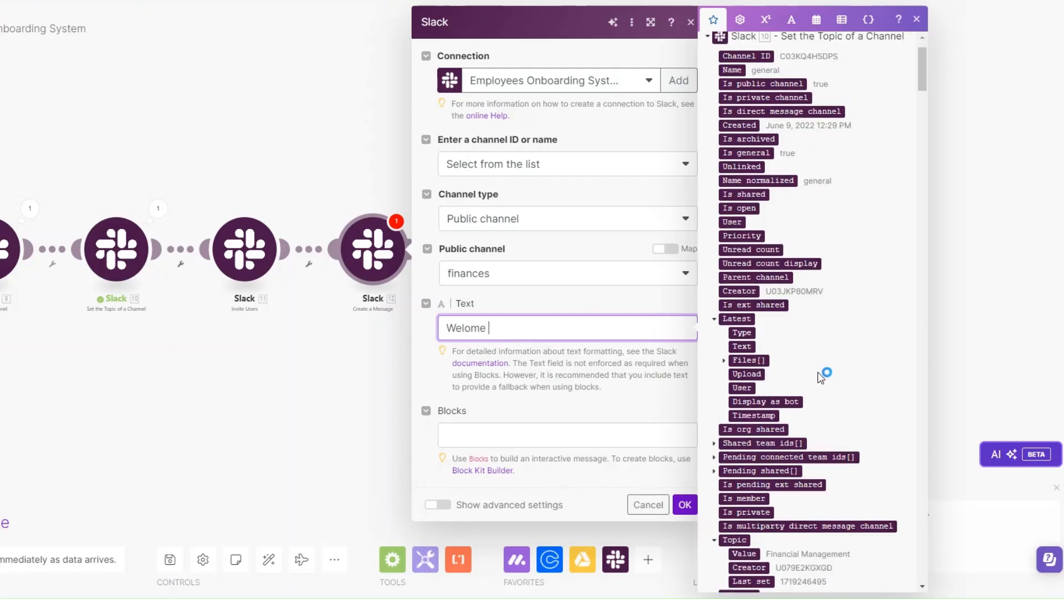
scroll(898, 121, down, 15)
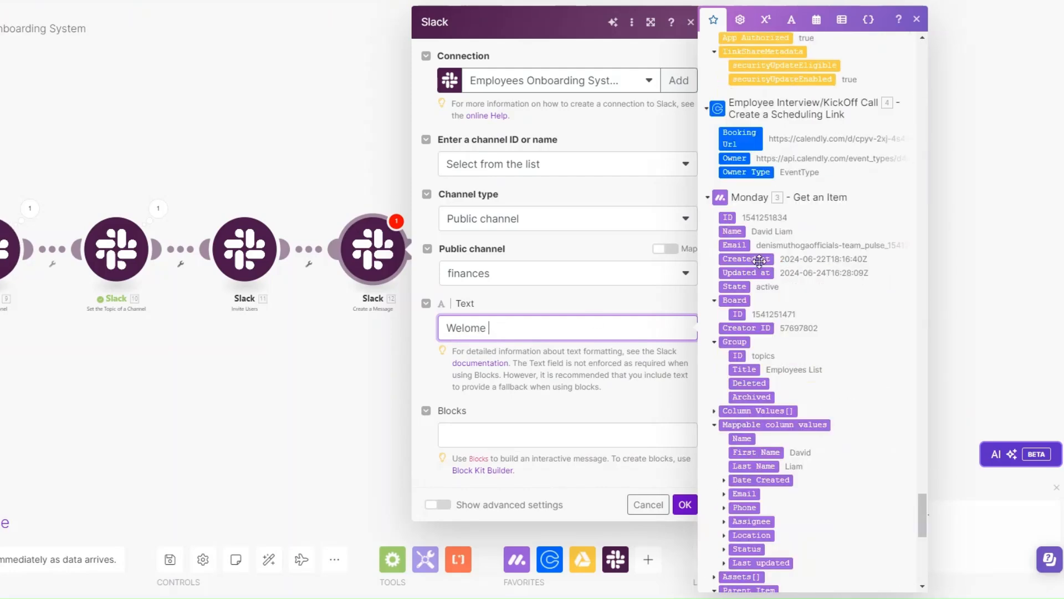
click(757, 254)
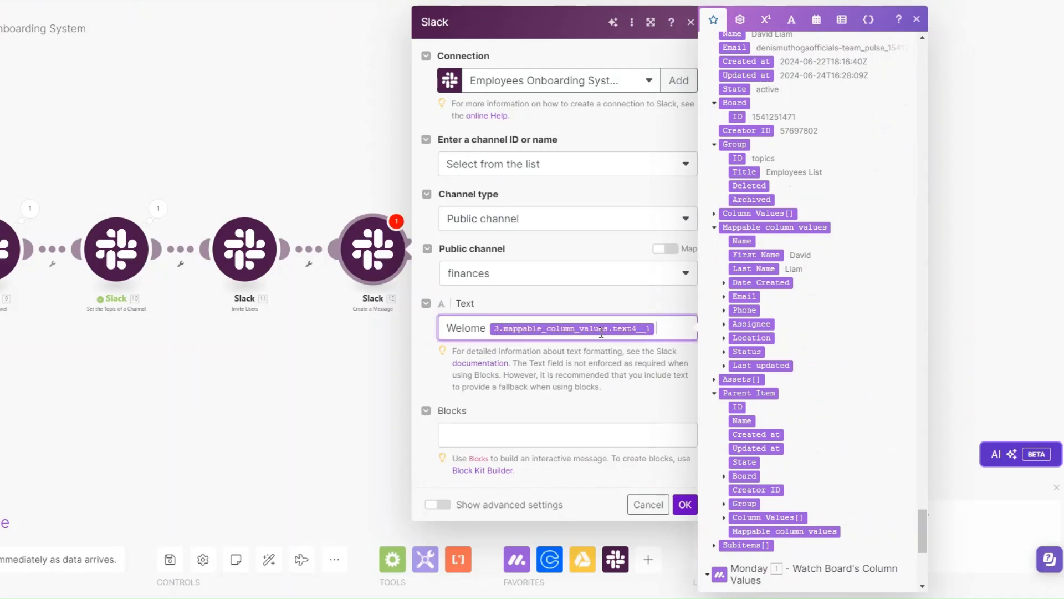
End the greeting with a period and add the second line "Looking forward to working with you."
text(.)
key(Return)
text(L)
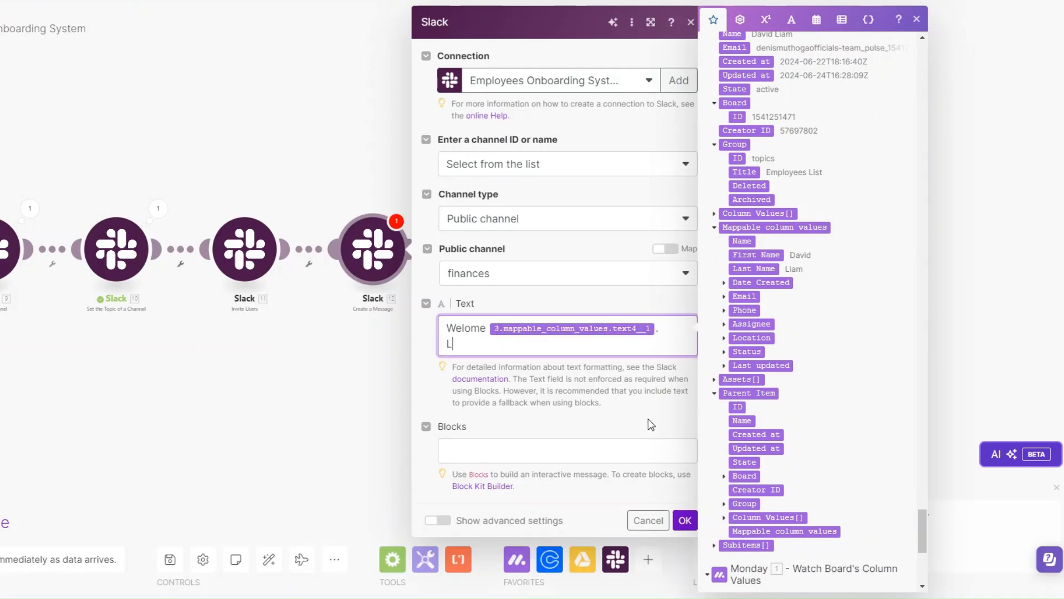
text(ooking forward to working wit)
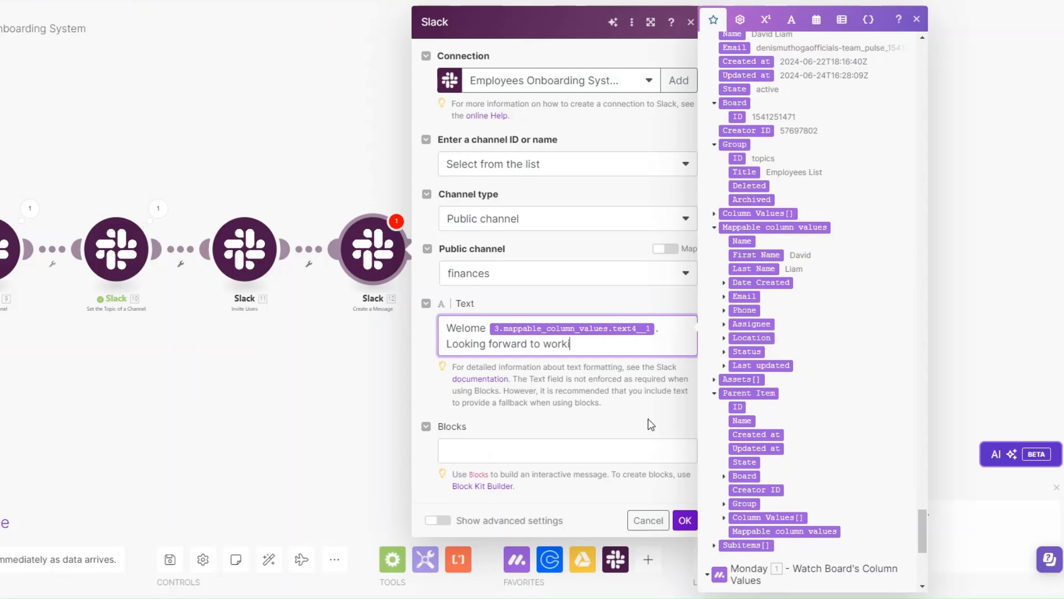
text(h you.)
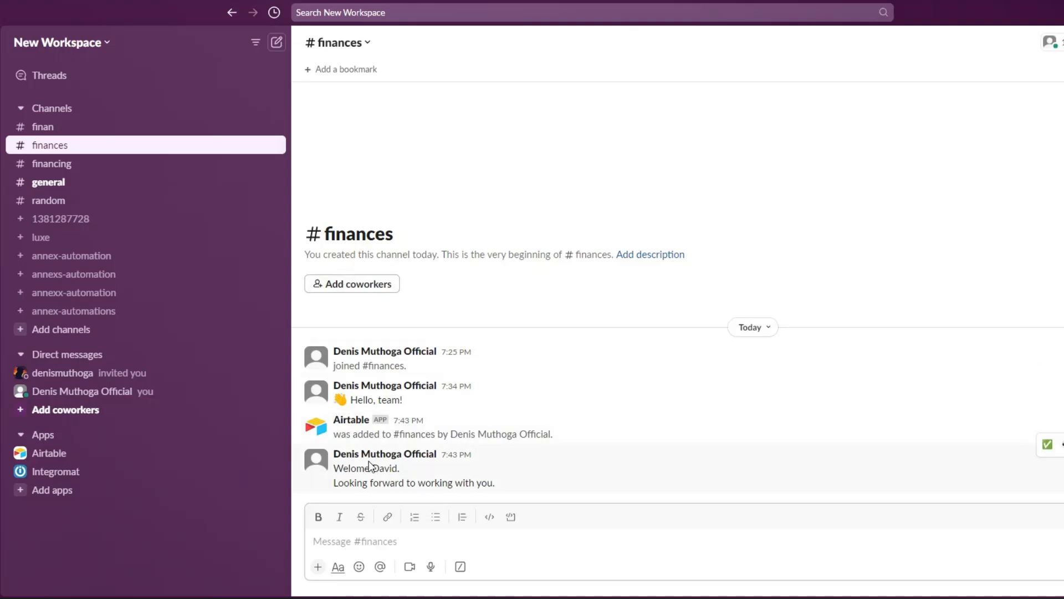
Switch to Slack and examine the welcome message posted in the finances channel
click(674, 404)
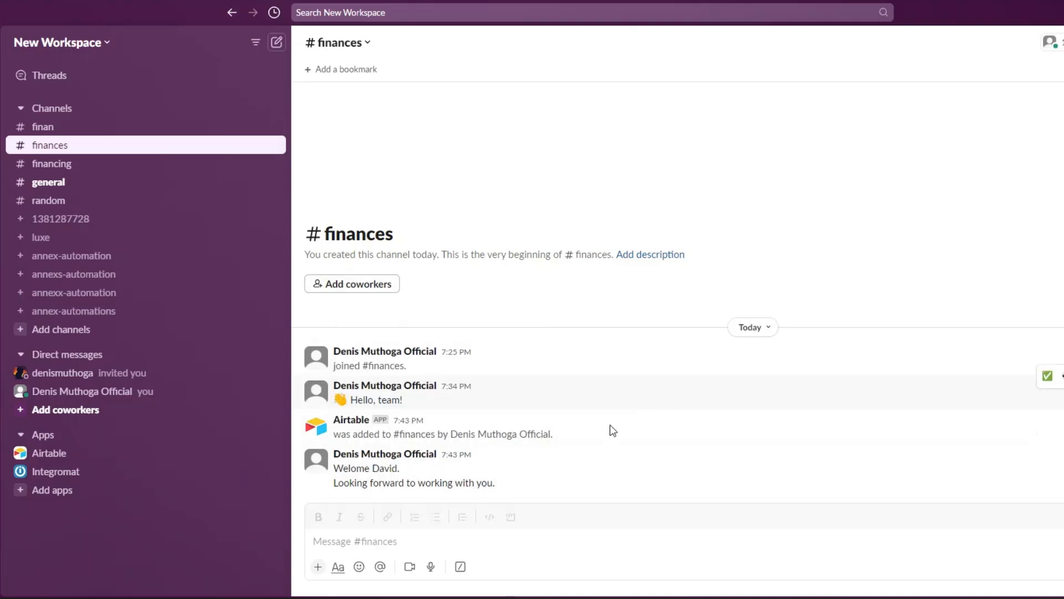
drag(337, 468, 450, 493)
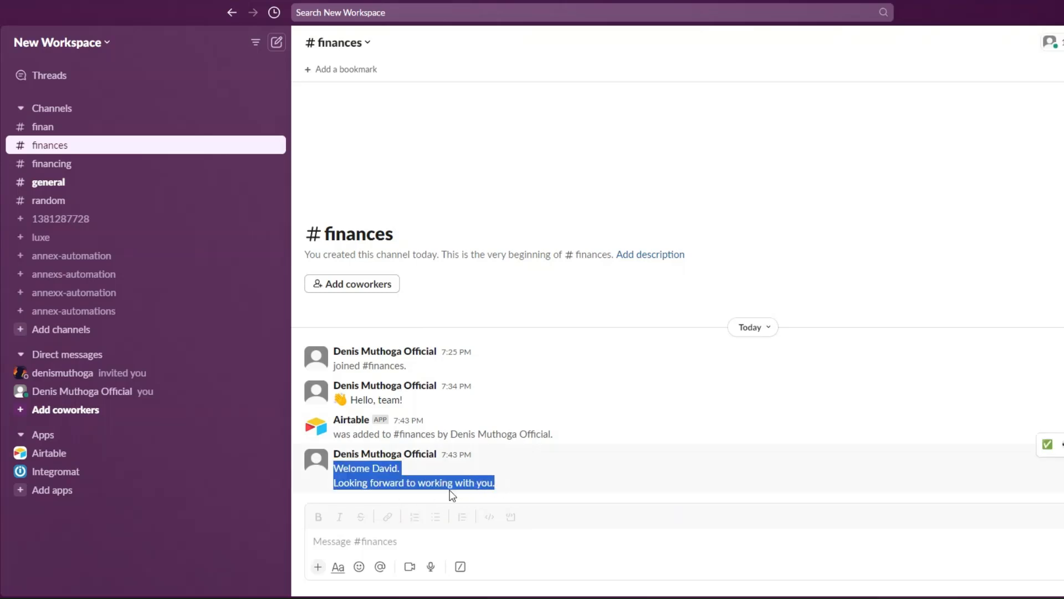
click(507, 487)
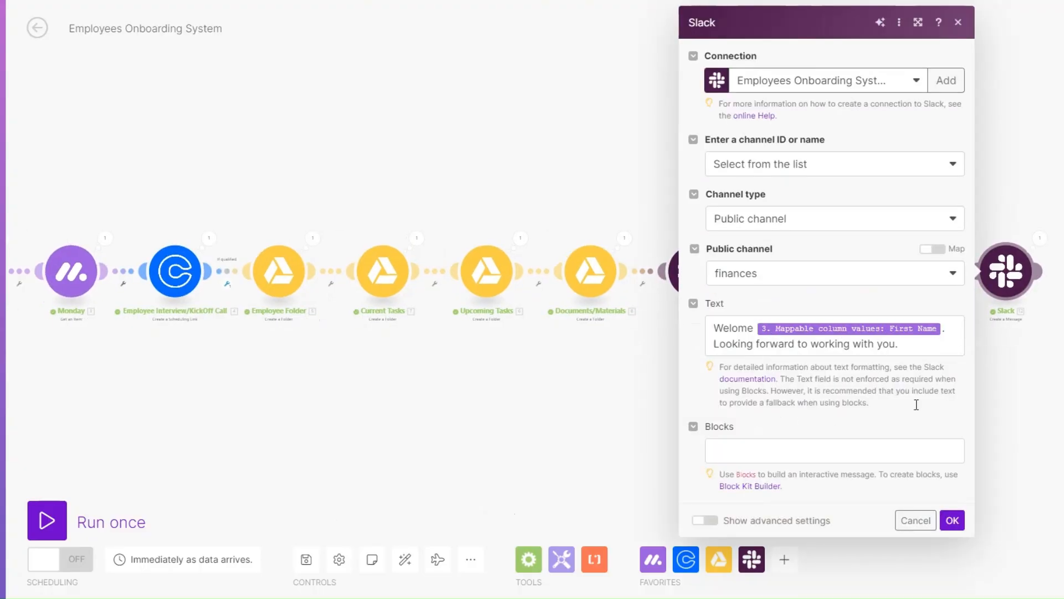
Save the Create a Message module in Make, and review the channel name and welcome message in Slack's finances channel
click(952, 520)
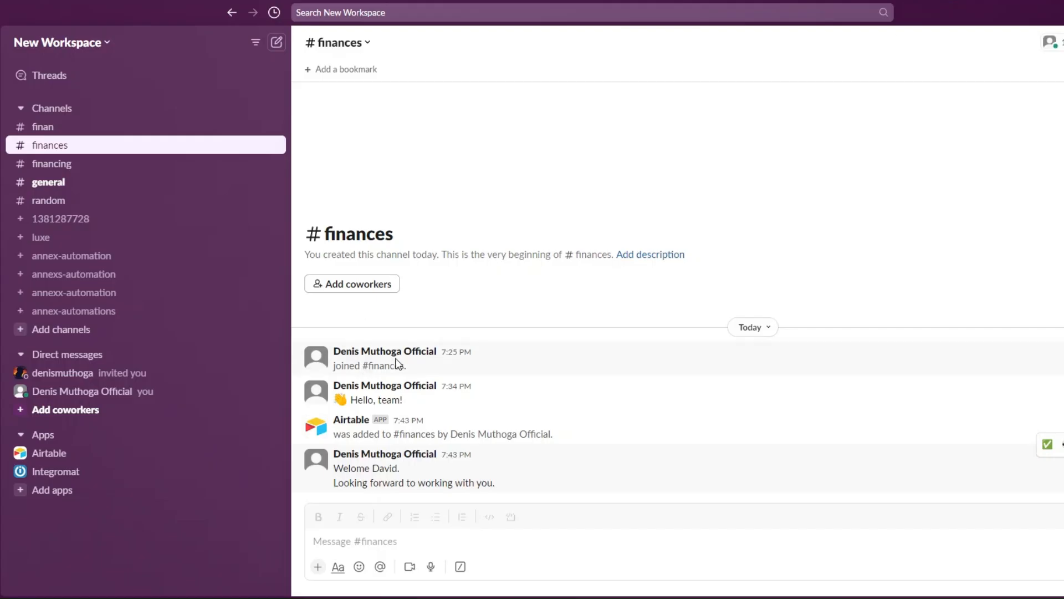
drag(416, 240, 325, 240)
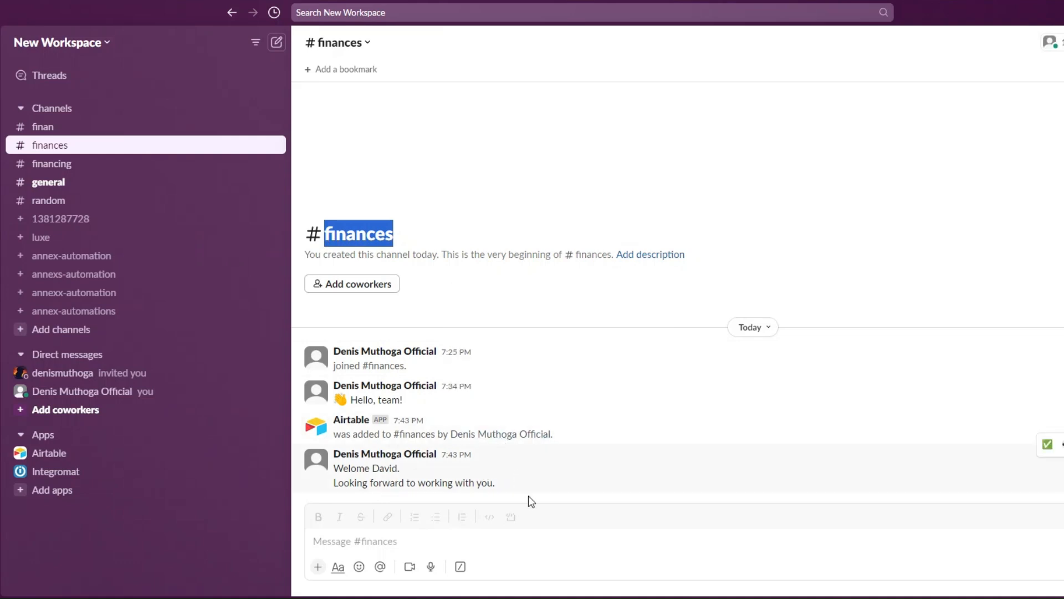
drag(334, 466, 507, 487)
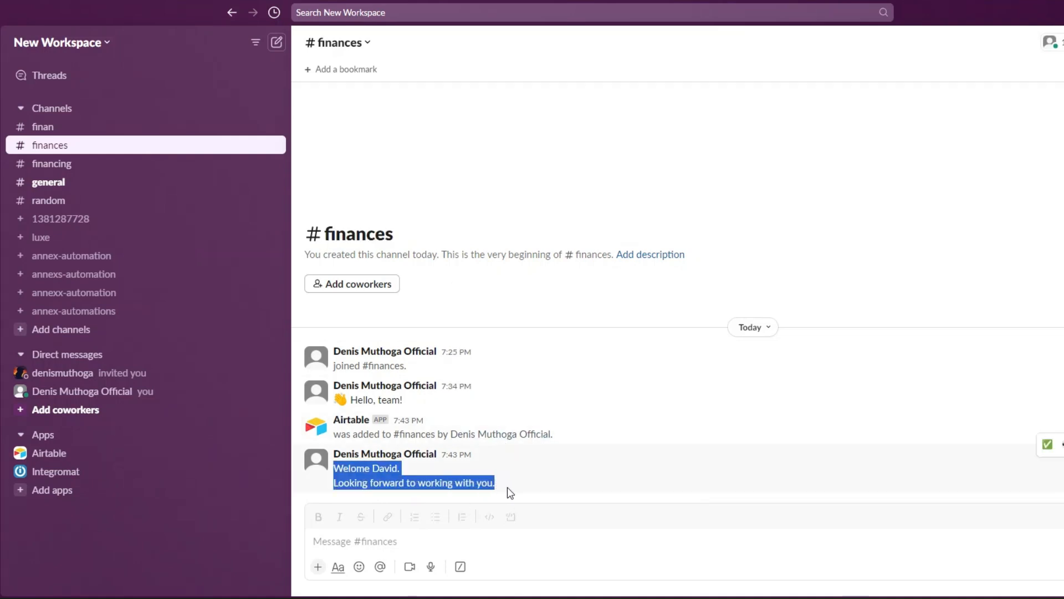